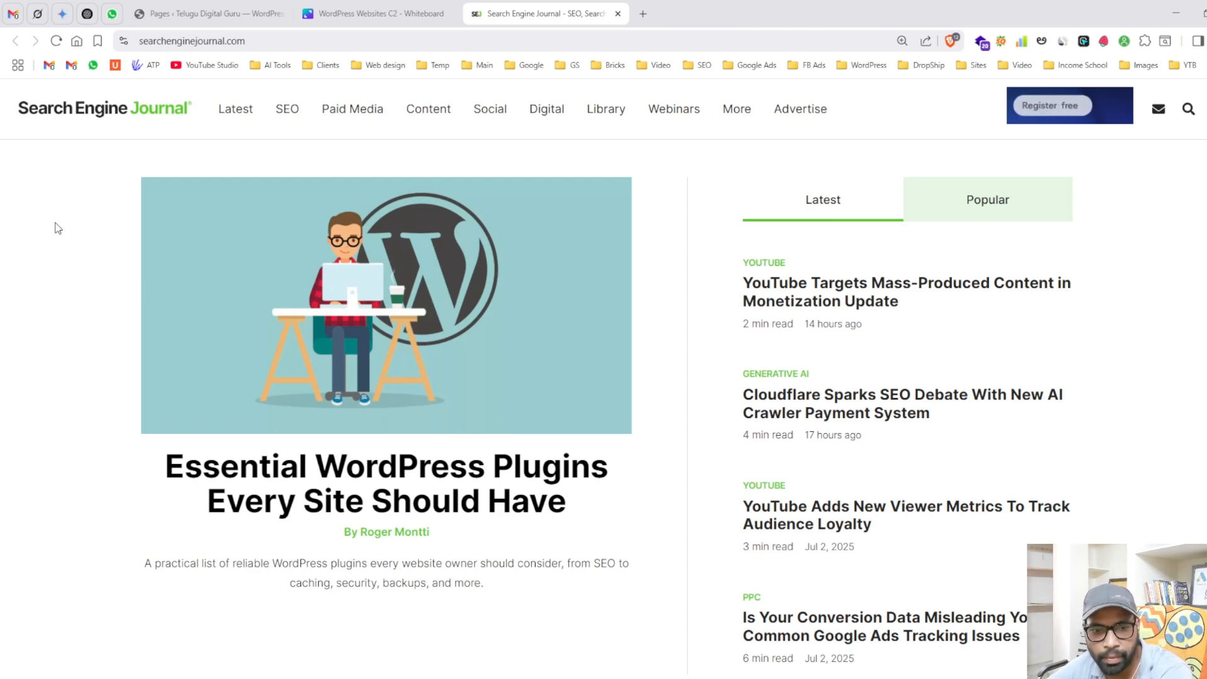
- Examine the Search Engine Journal homepage from the featured articles through the Latest section to the footer
key(End)
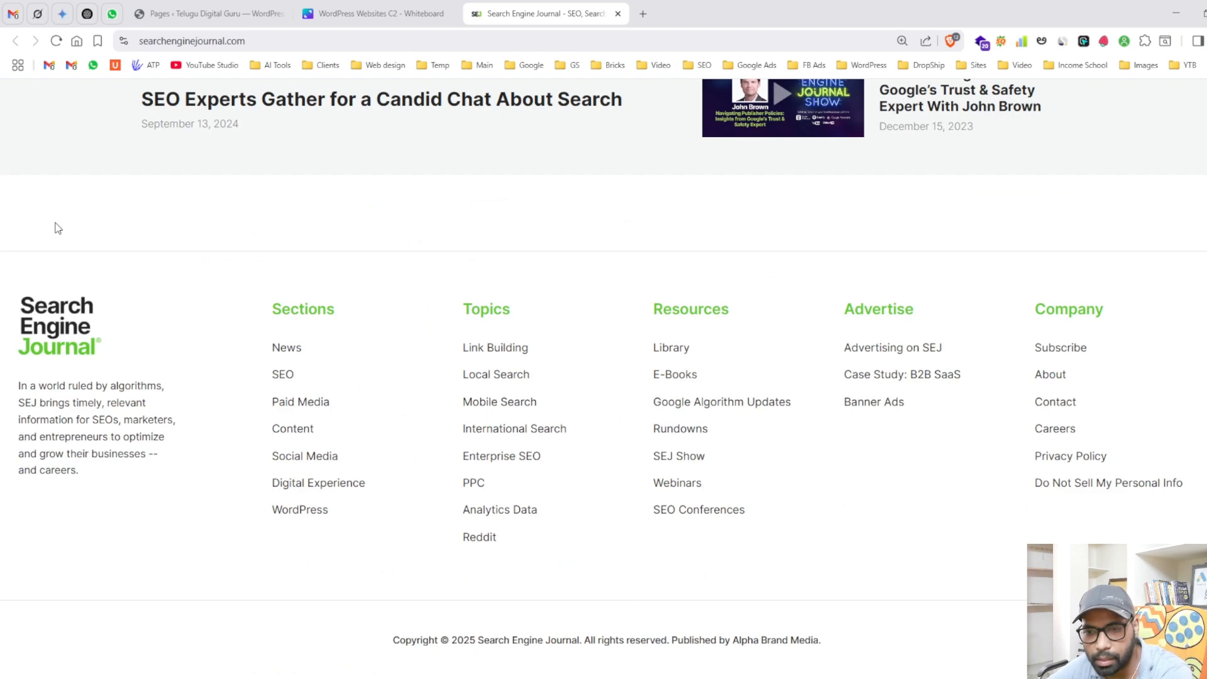
key(Home)
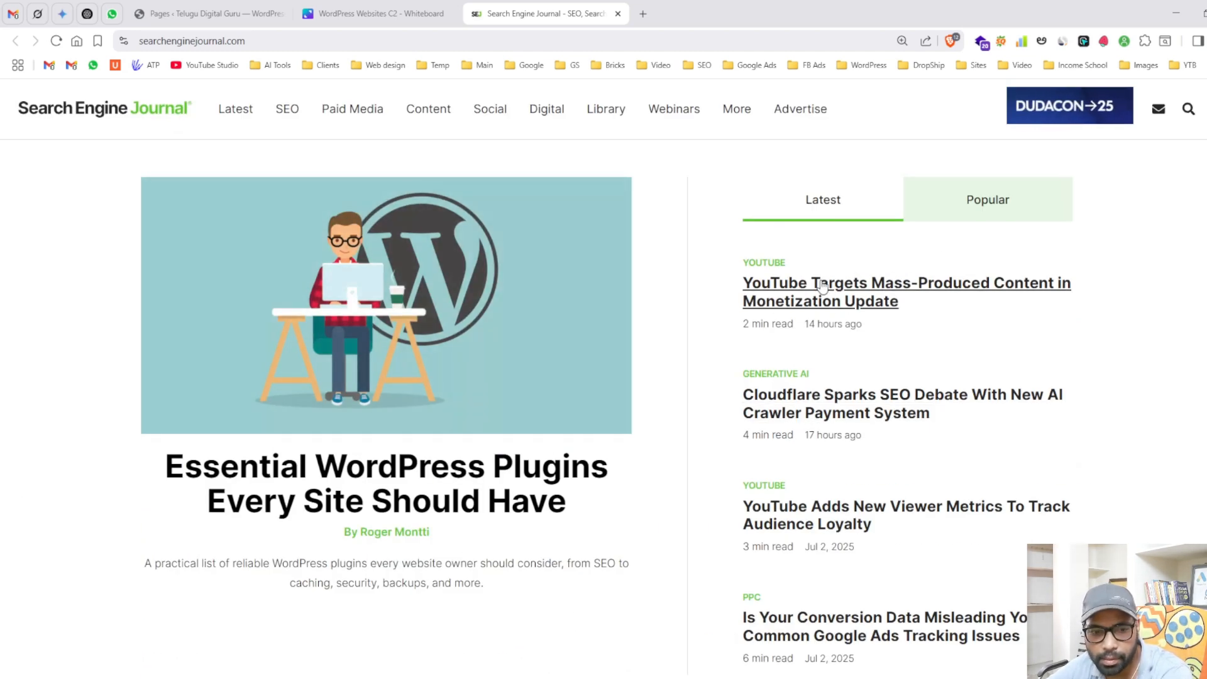
scroll(795, 289, down, 1)
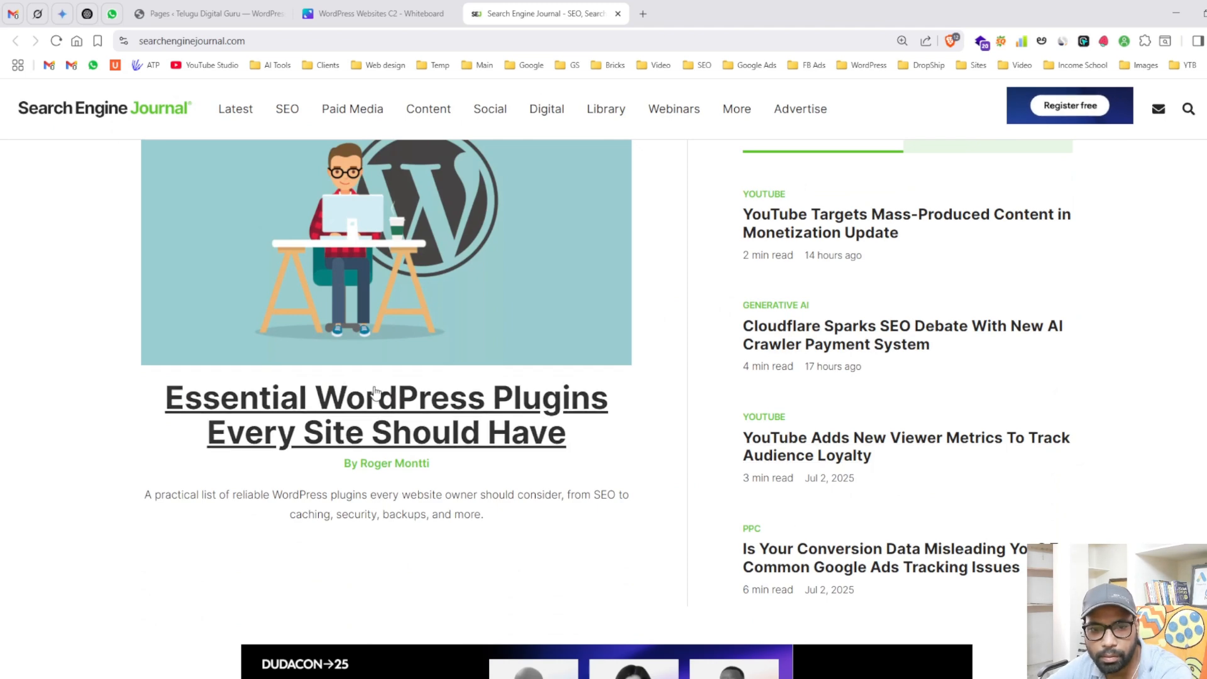
scroll(412, 434, down, 4)
scroll(441, 218, down, 10)
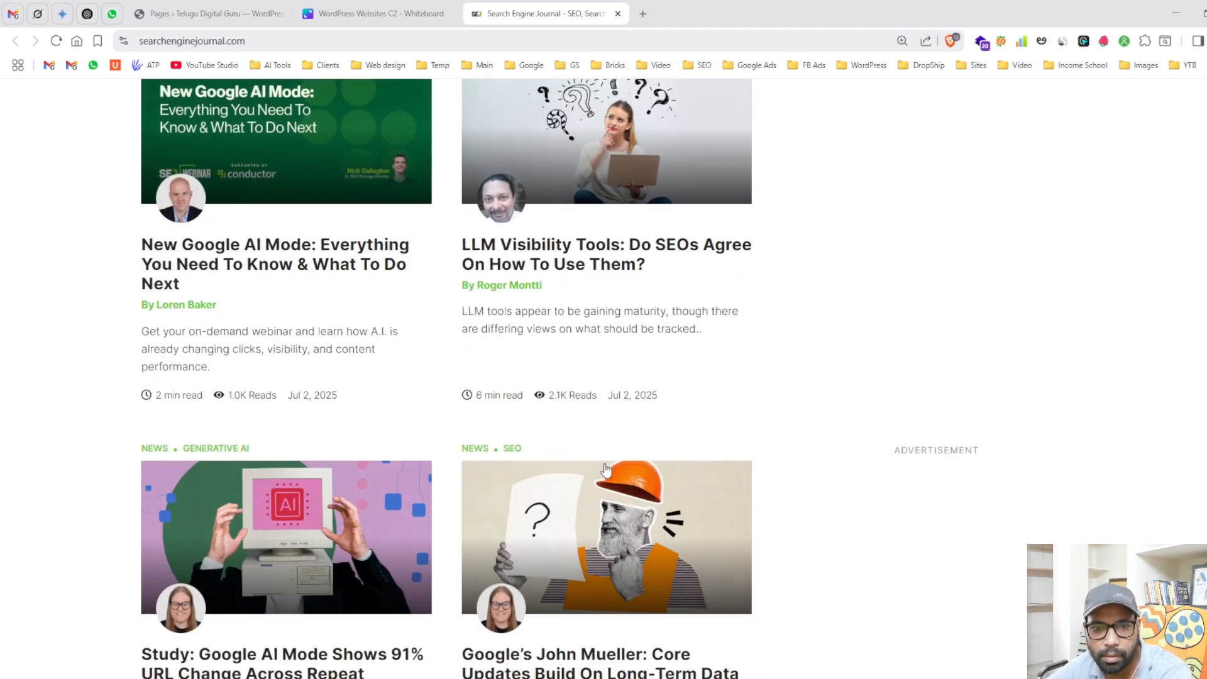
scroll(280, 252, down, 10)
scroll(420, 401, up, 20)
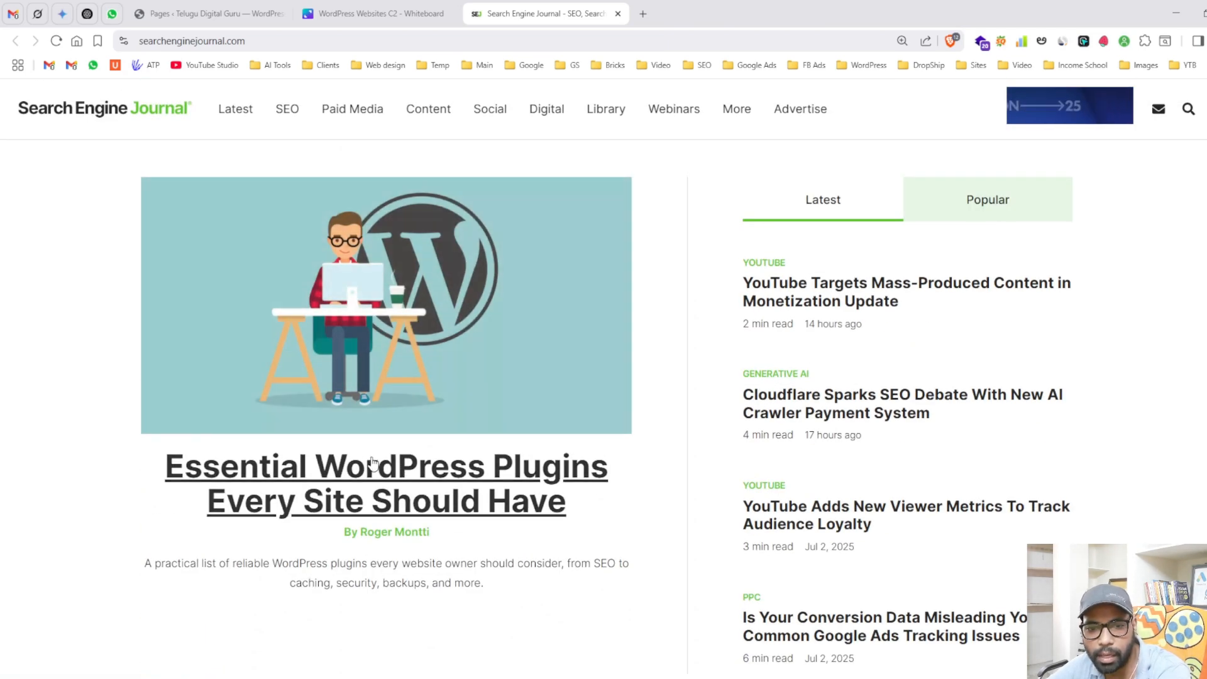
scroll(402, 470, down, 8)
scroll(405, 474, down, 5)
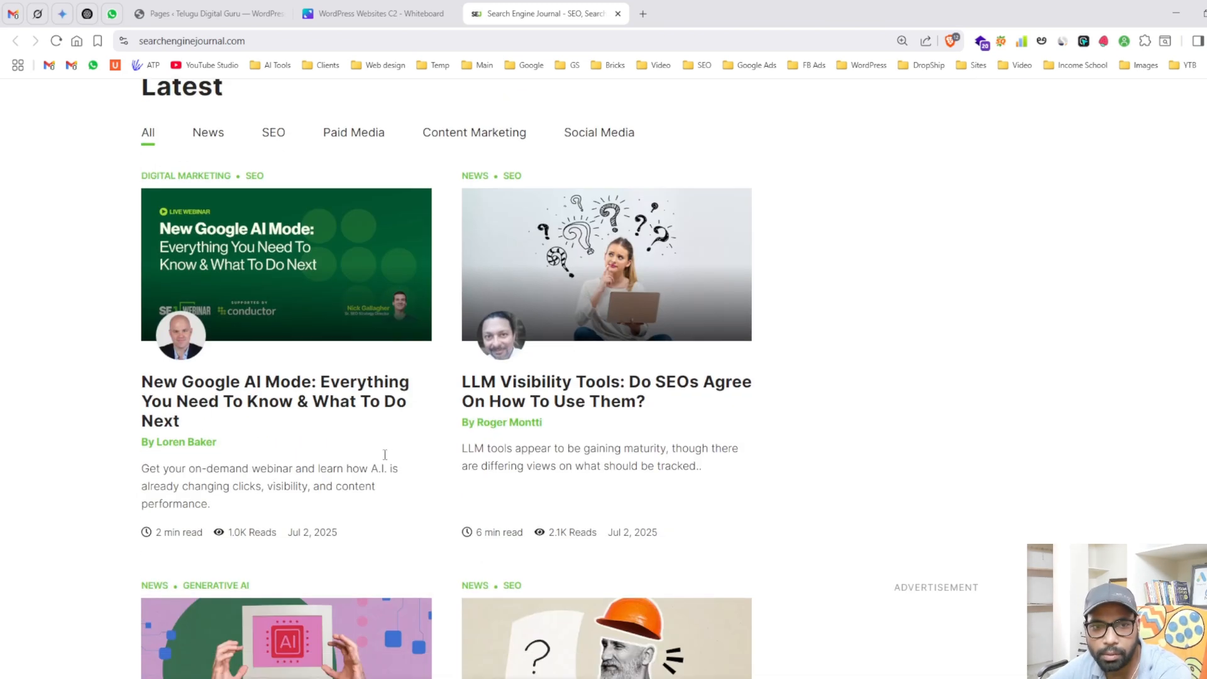
- Switch the Latest article list between the All, News, SEO, Paid Media and Content Marketing categories
click(206, 147)
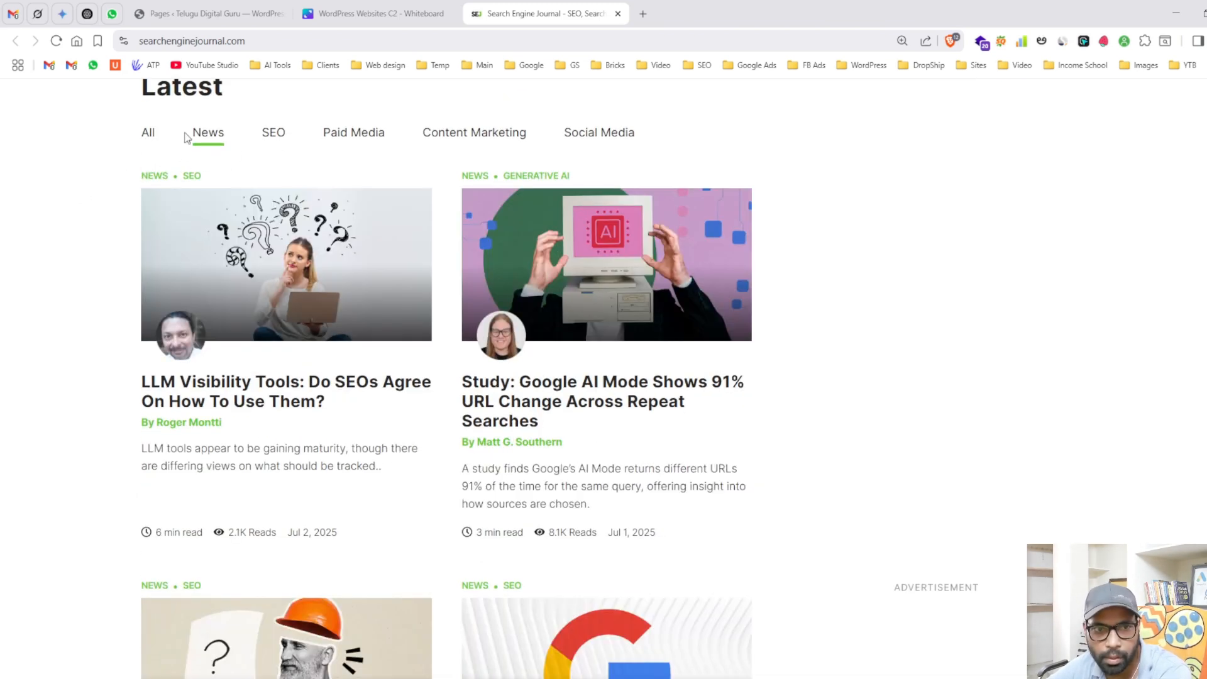
click(149, 134)
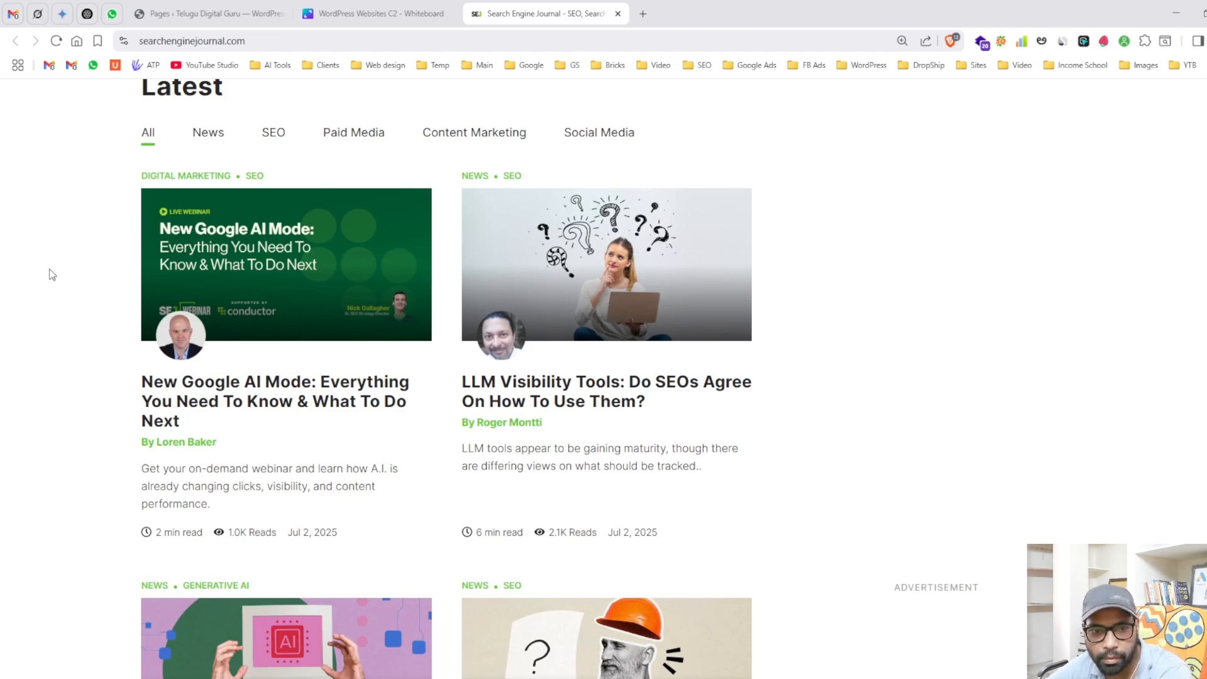
click(212, 137)
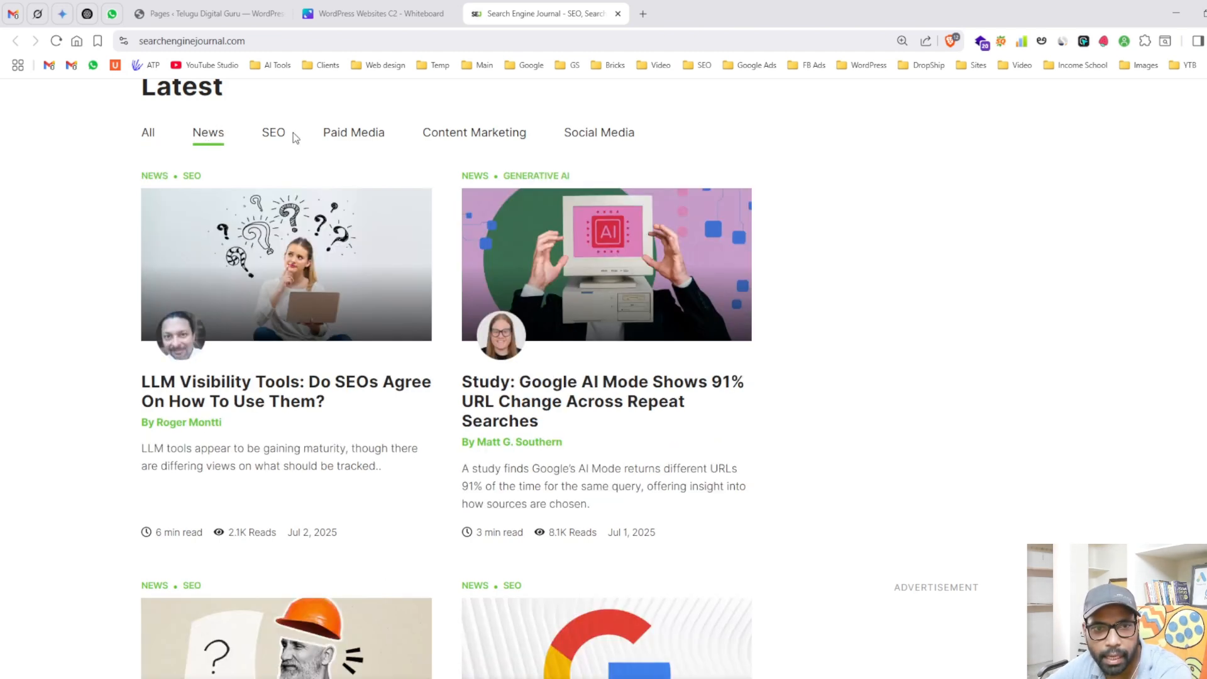
click(287, 139)
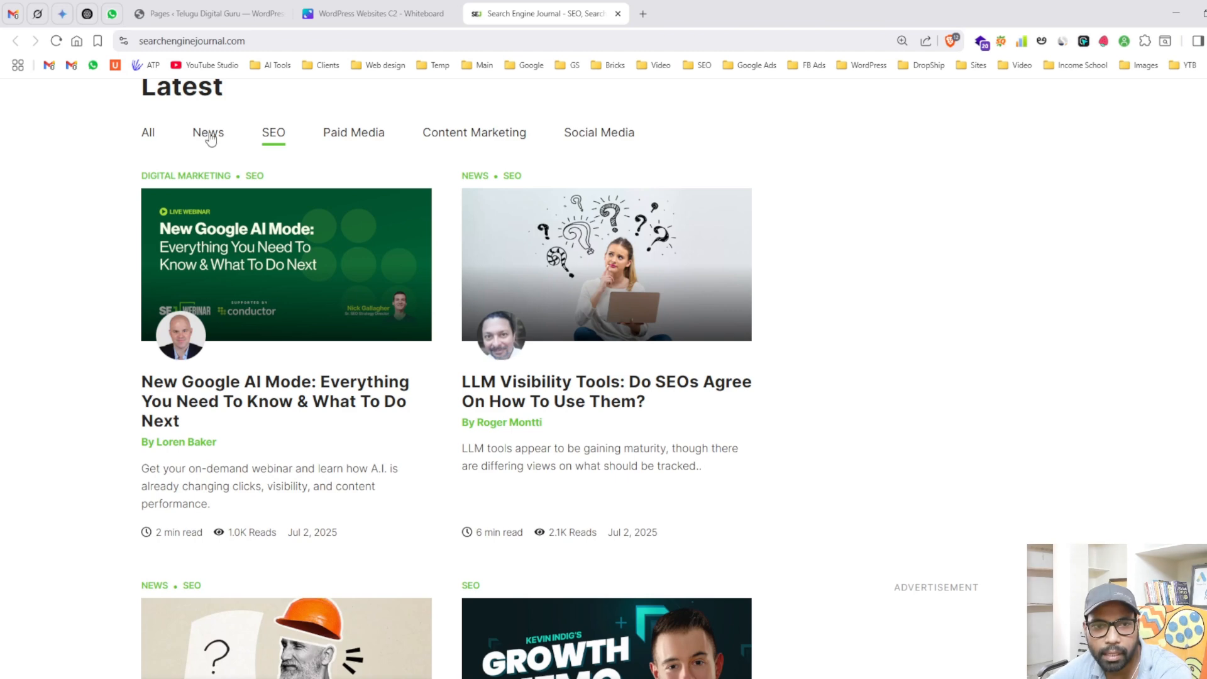
click(209, 139)
click(271, 135)
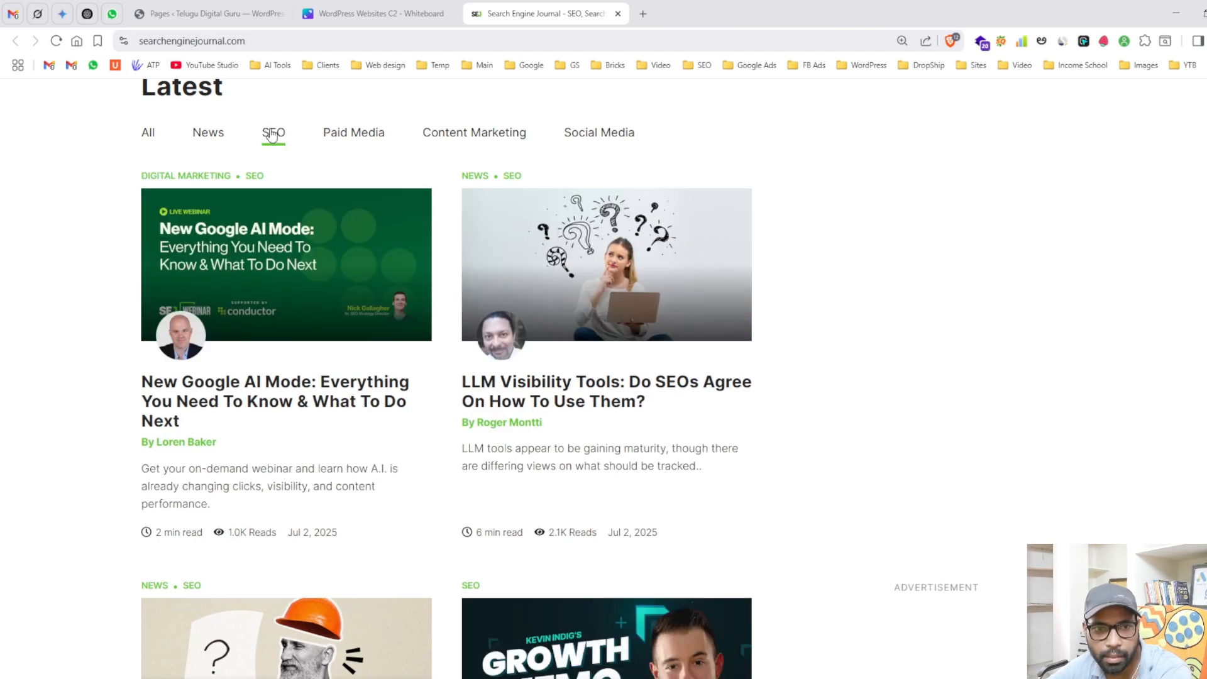
click(340, 136)
click(506, 135)
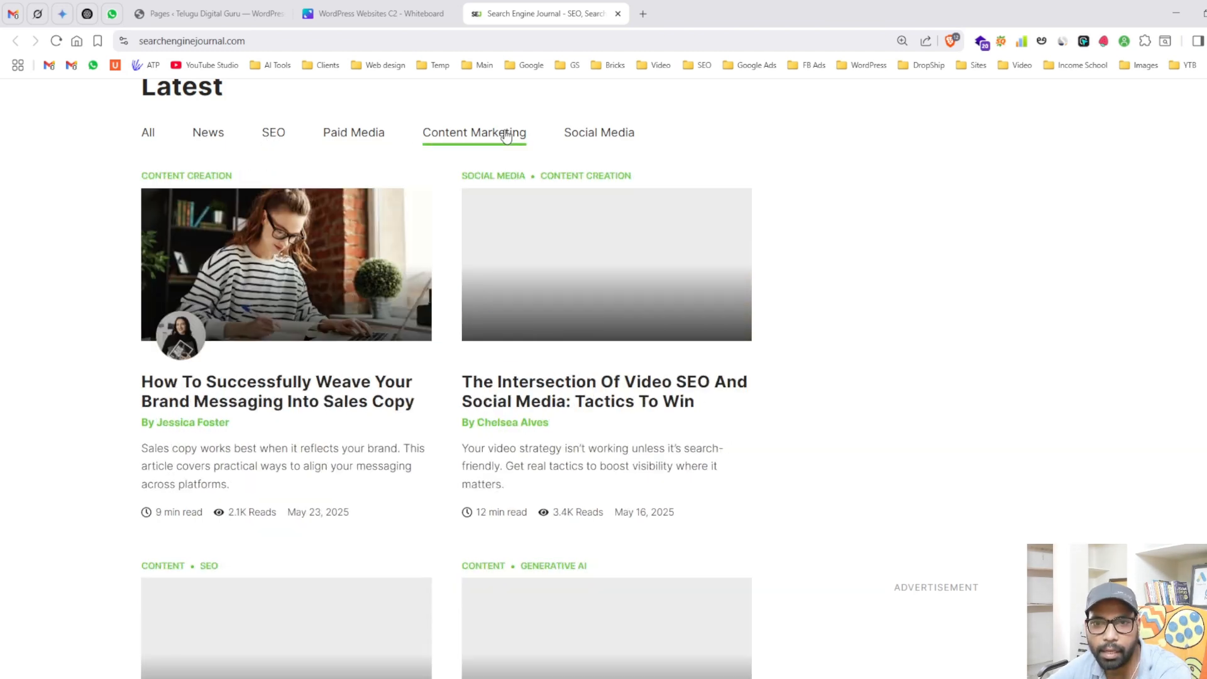
- Return to the homepage header and look over the Latest and SEO navigation submenus
scroll(711, 164, up, 10)
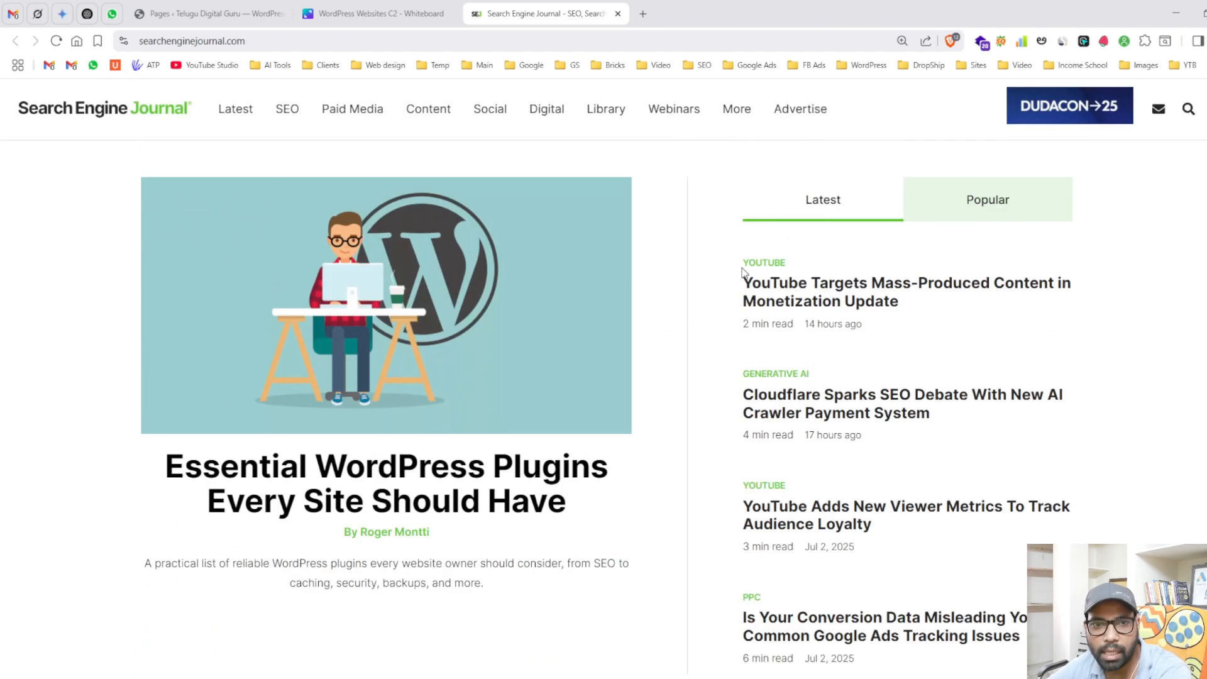
mouse_move(232, 119)
mouse_move(310, 118)
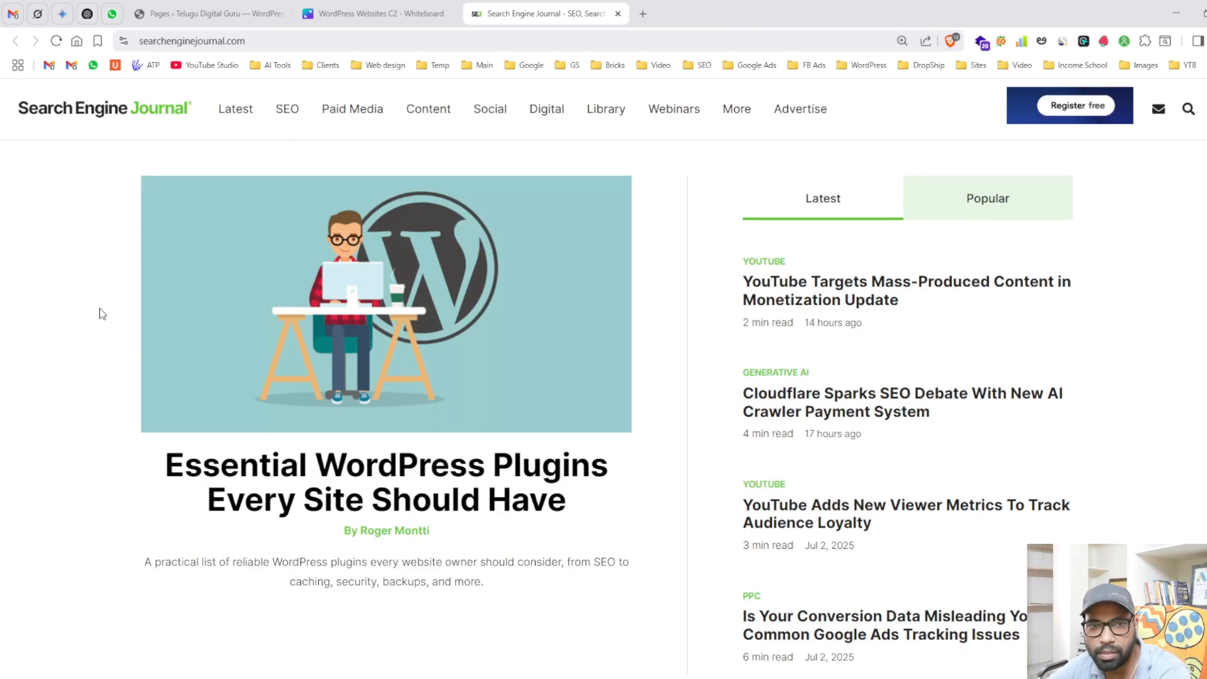
- Examine the link columns in the homepage footer and highlight the Company heading
scroll(102, 315, down, 4)
scroll(102, 315, down, 20)
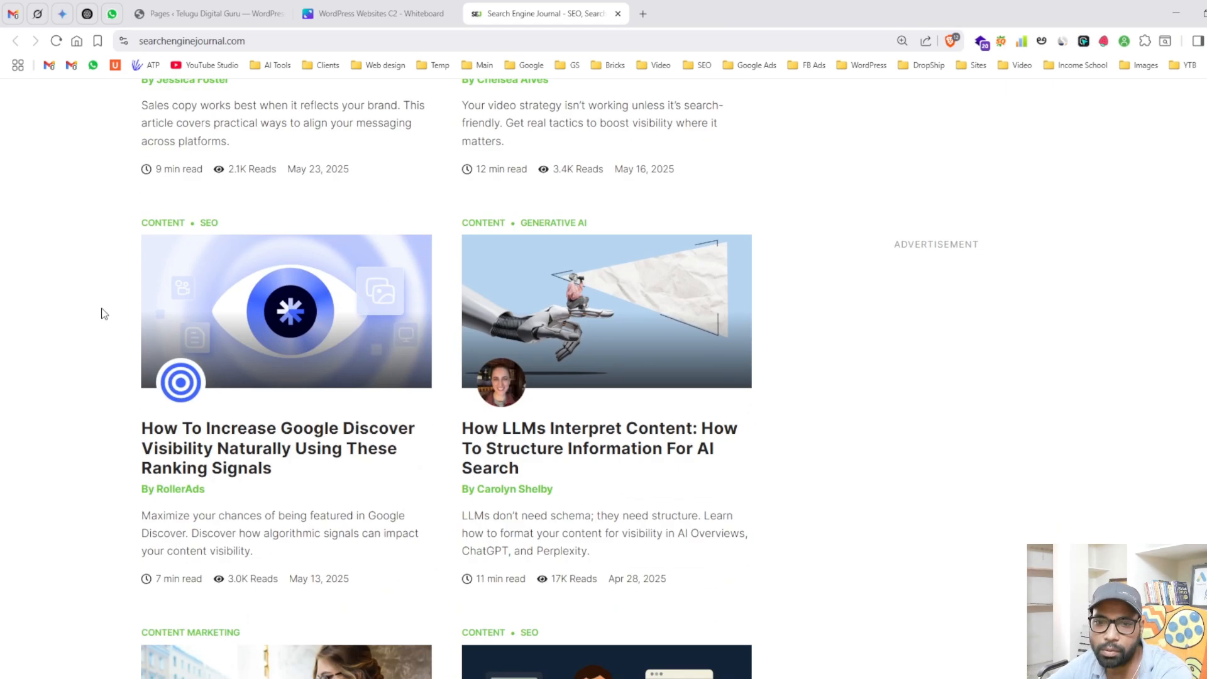
drag(1013, 334, 1130, 546)
click(1131, 548)
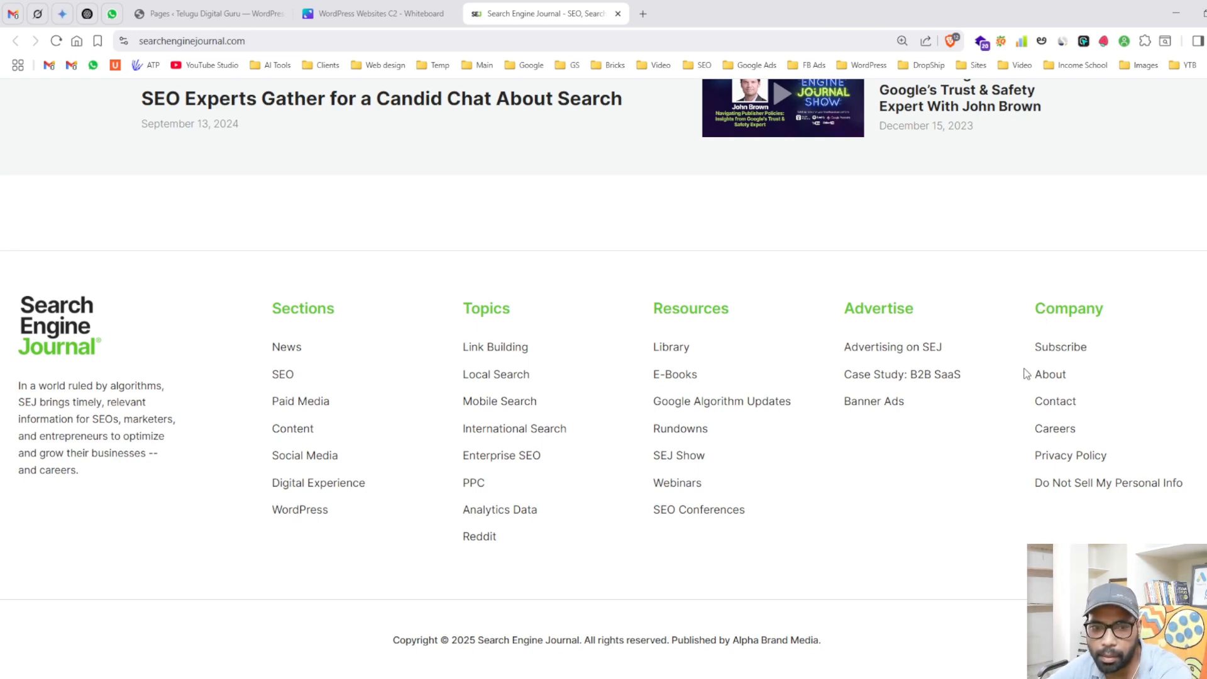
drag(1035, 307, 1097, 315)
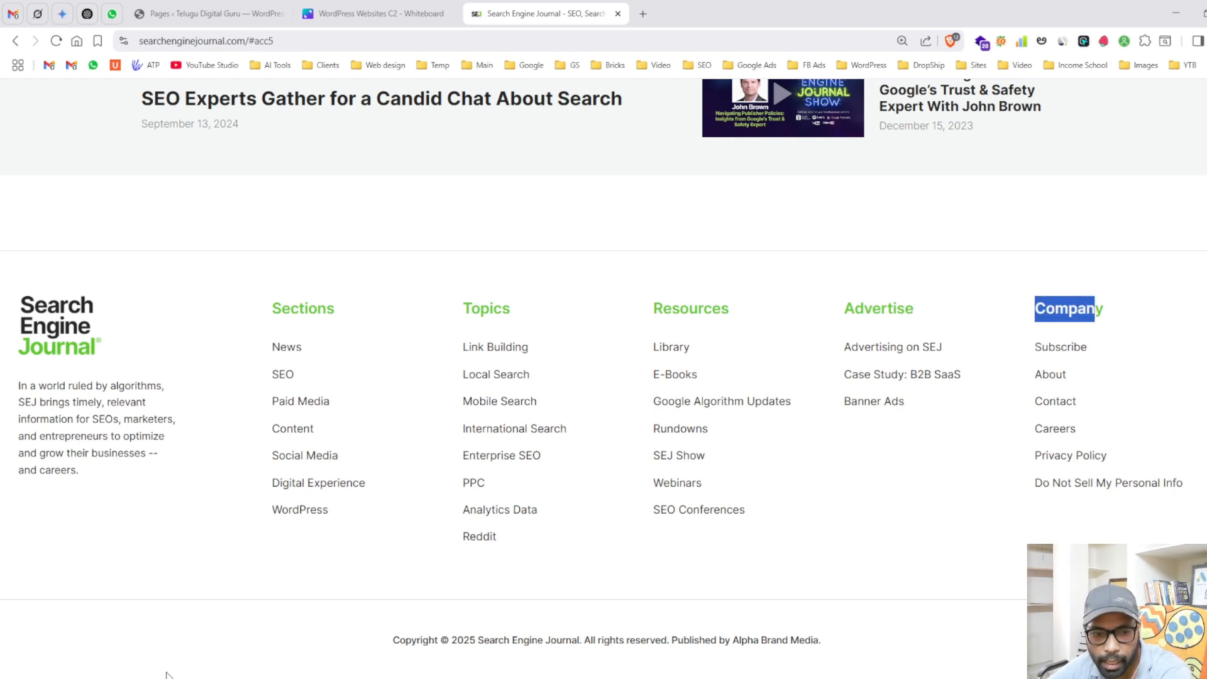
- Open the About page from the footer's Company links and review its introduction, team members and press mentions
click(1050, 375)
scroll(281, 250, down, 8)
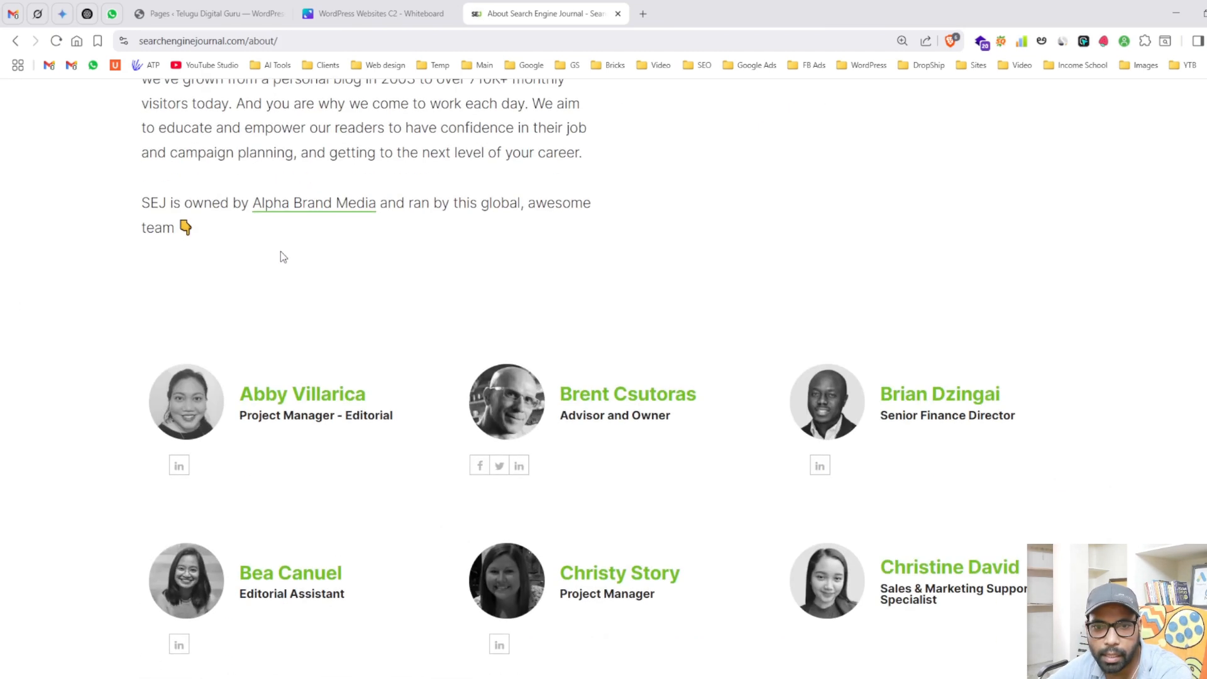
scroll(280, 251, down, 15)
scroll(401, 250, up, 10)
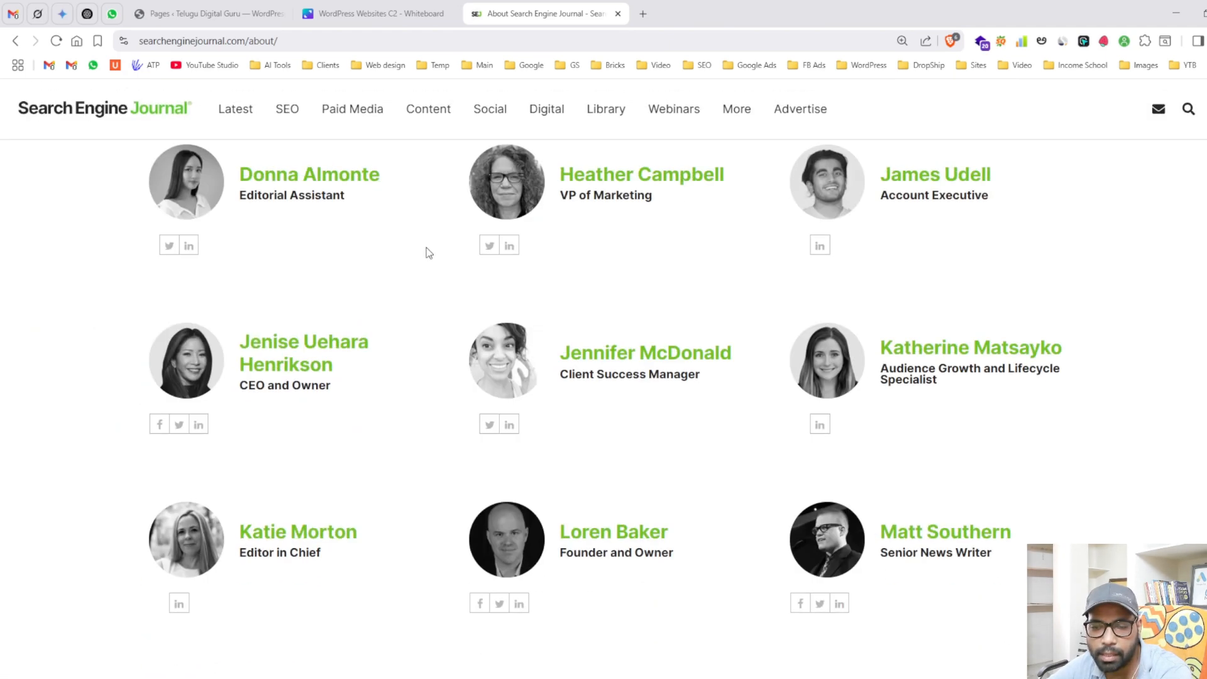
scroll(427, 253, up, 10)
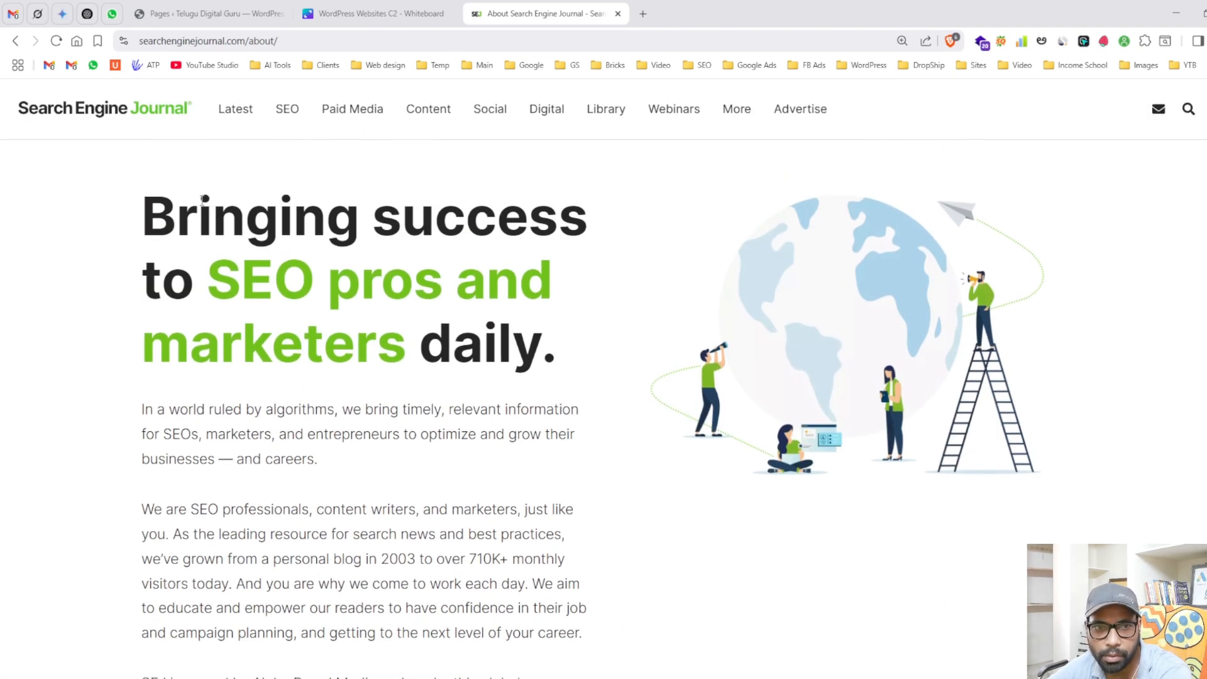
scroll(385, 274, down, 15)
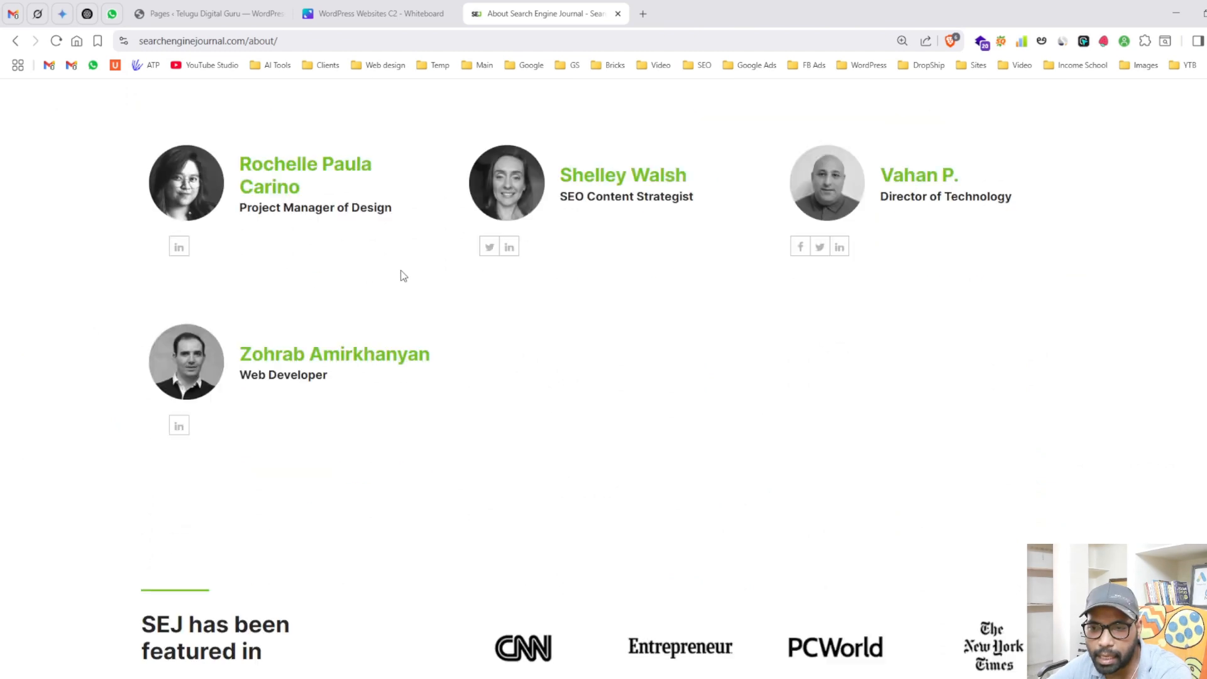
scroll(408, 278, down, 8)
- Open the Contact page from the footer and review its help topics, contact form and mailing details
click(1056, 405)
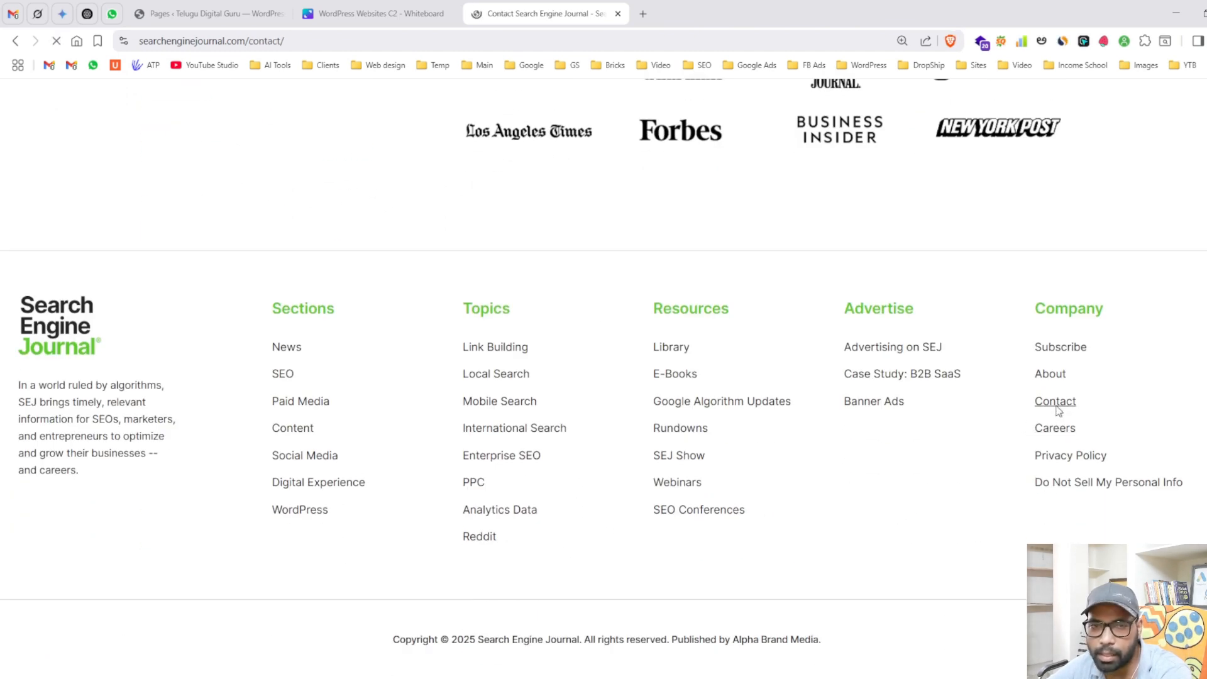
scroll(302, 252, down, 5)
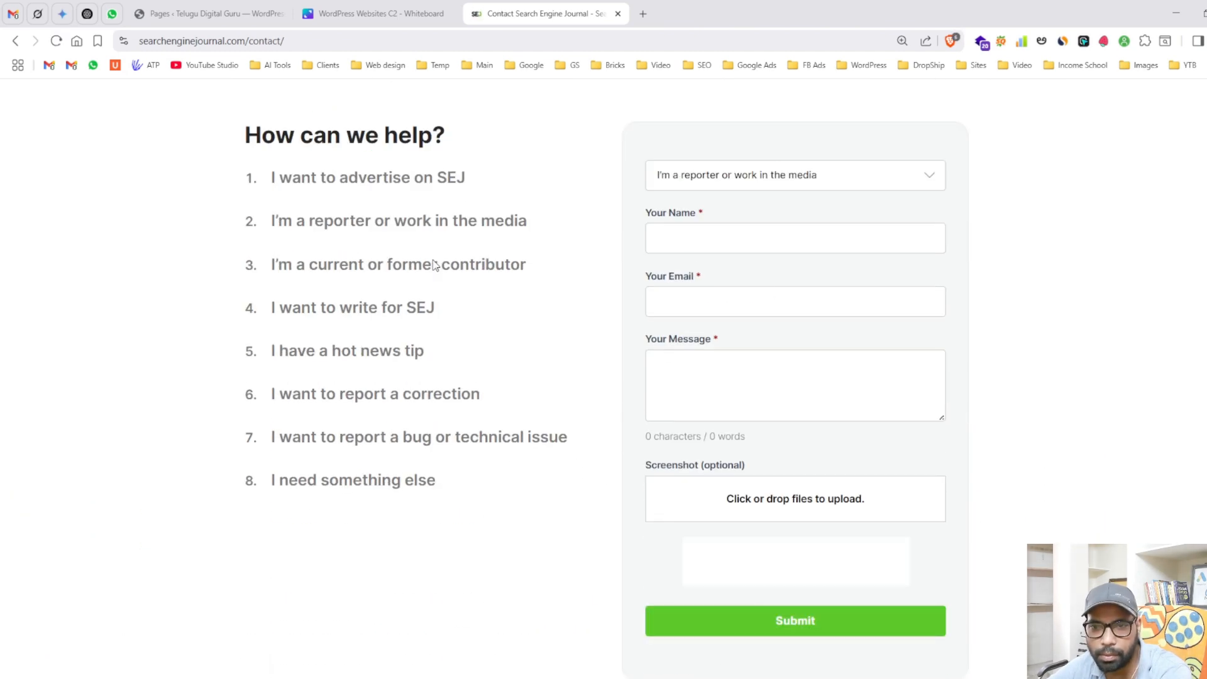
scroll(470, 279, down, 1)
scroll(470, 279, down, 10)
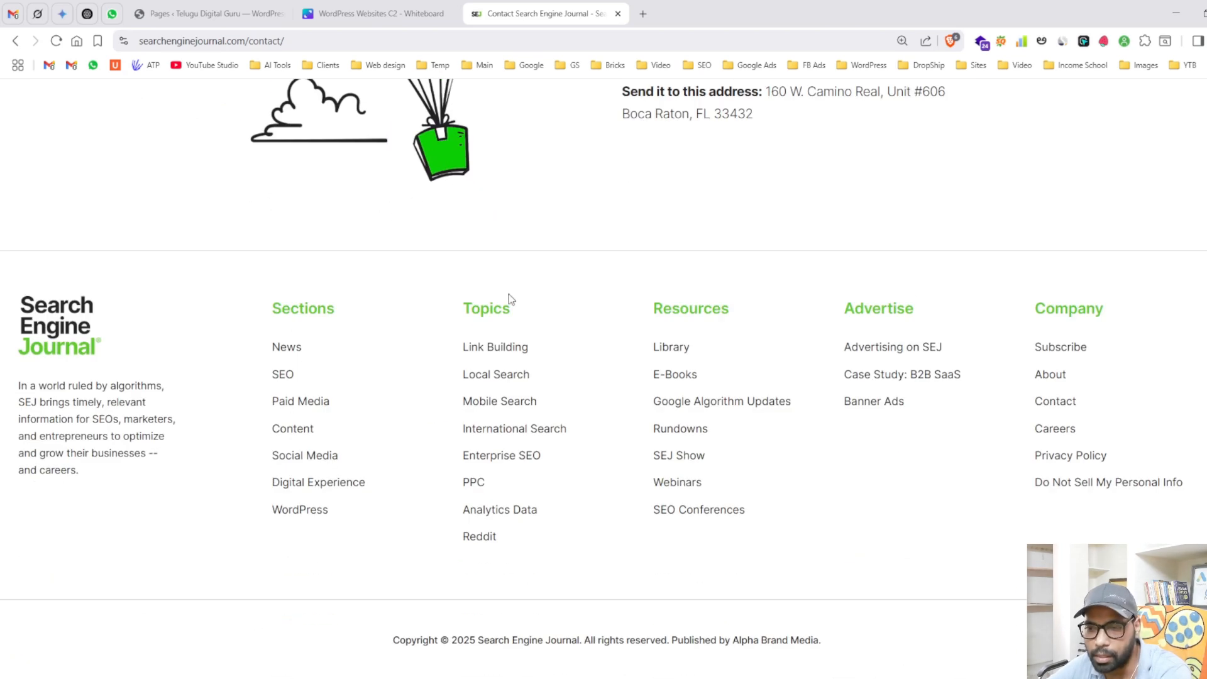
- Open the Careers page from the footer and review its perks and open positions
click(1055, 432)
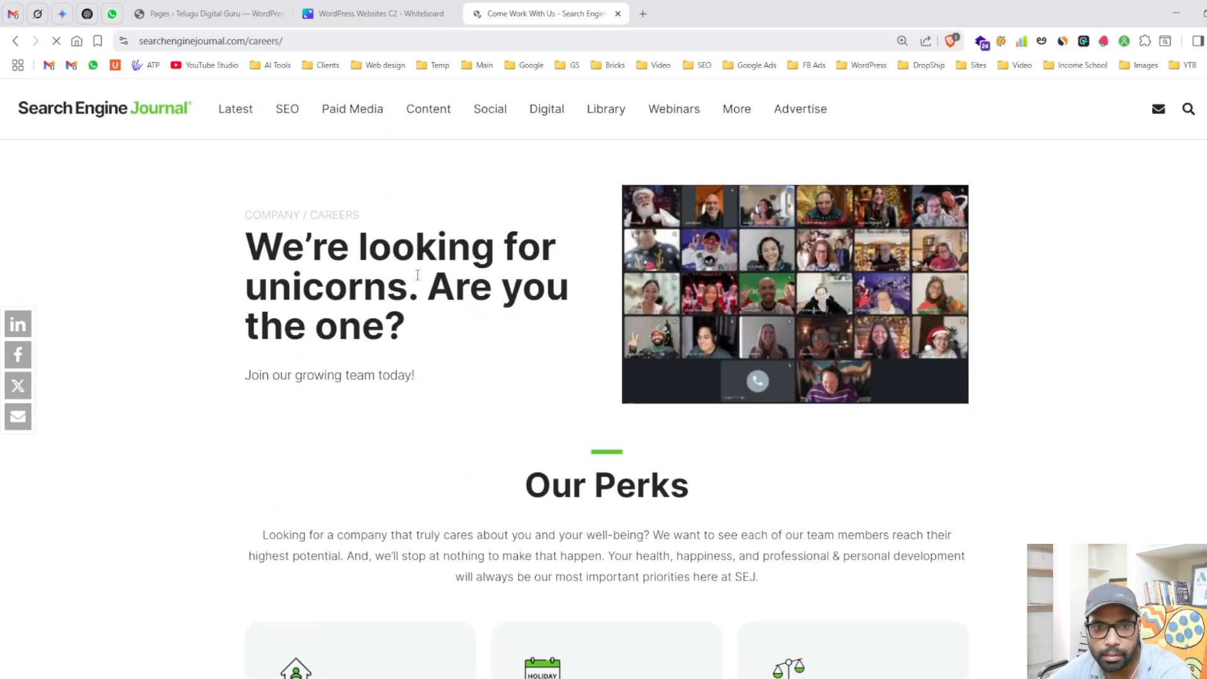
scroll(534, 327, down, 10)
scroll(570, 343, down, 10)
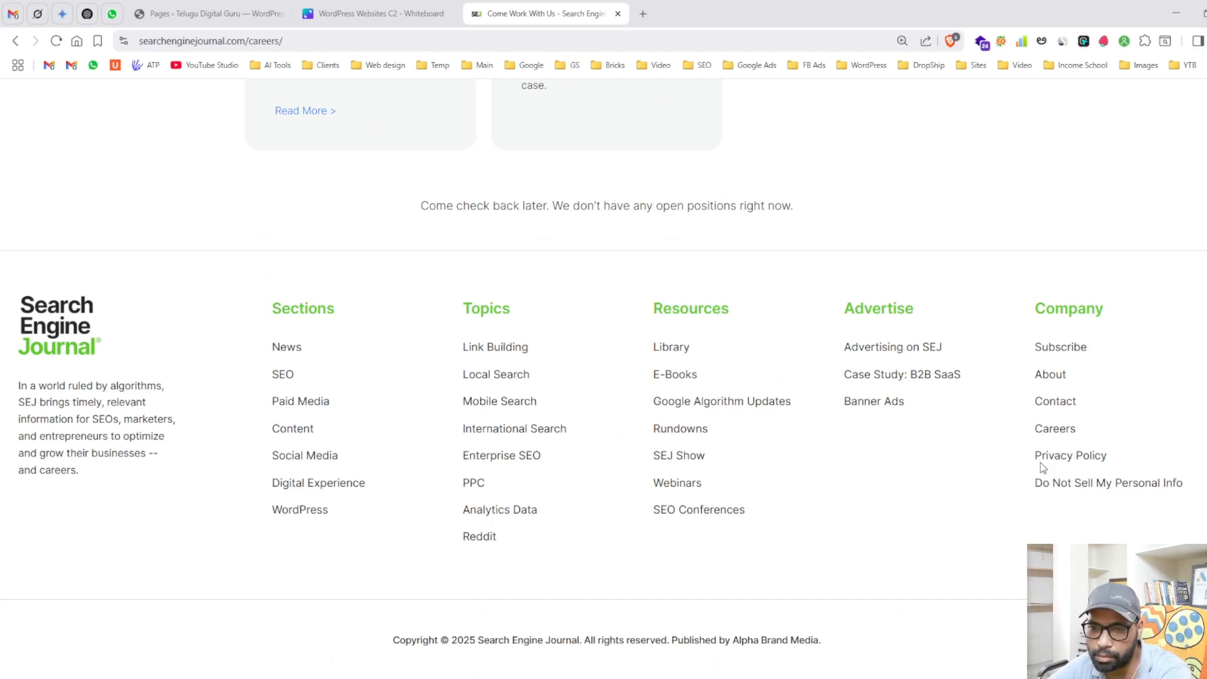
- Open the Local SEO page among the site's SEO topics and inspect the category, seo and local-search parts of its address
scroll(1021, 453, up, 15)
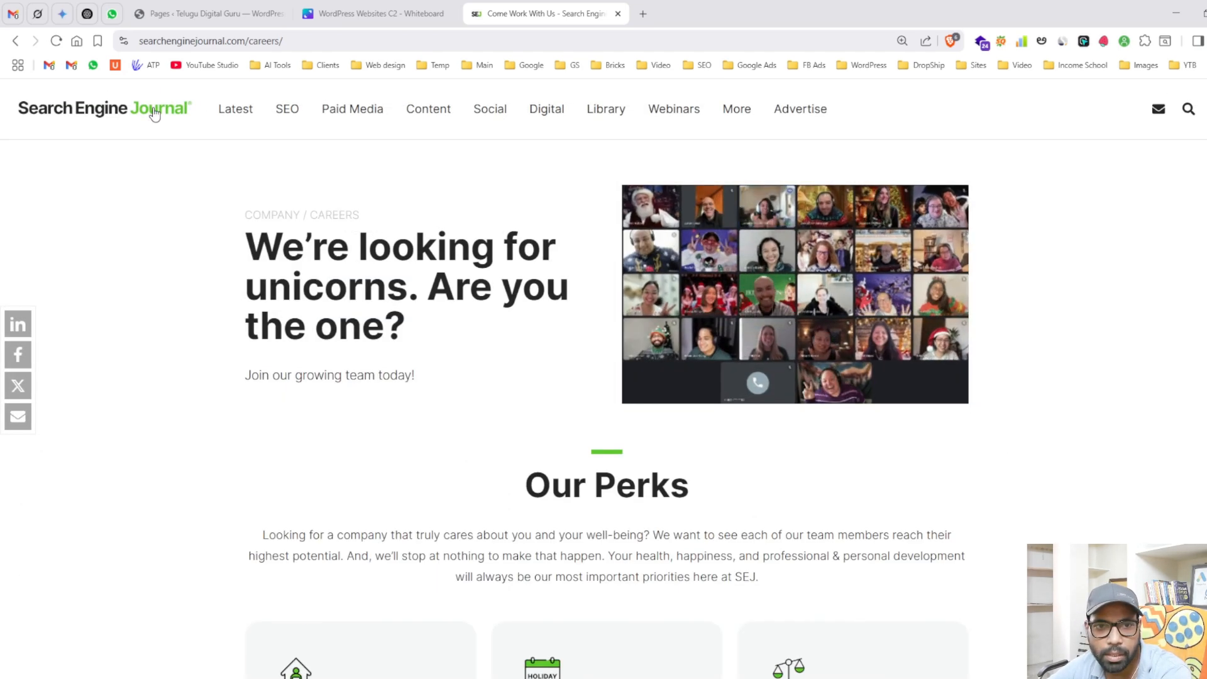
click(385, 236)
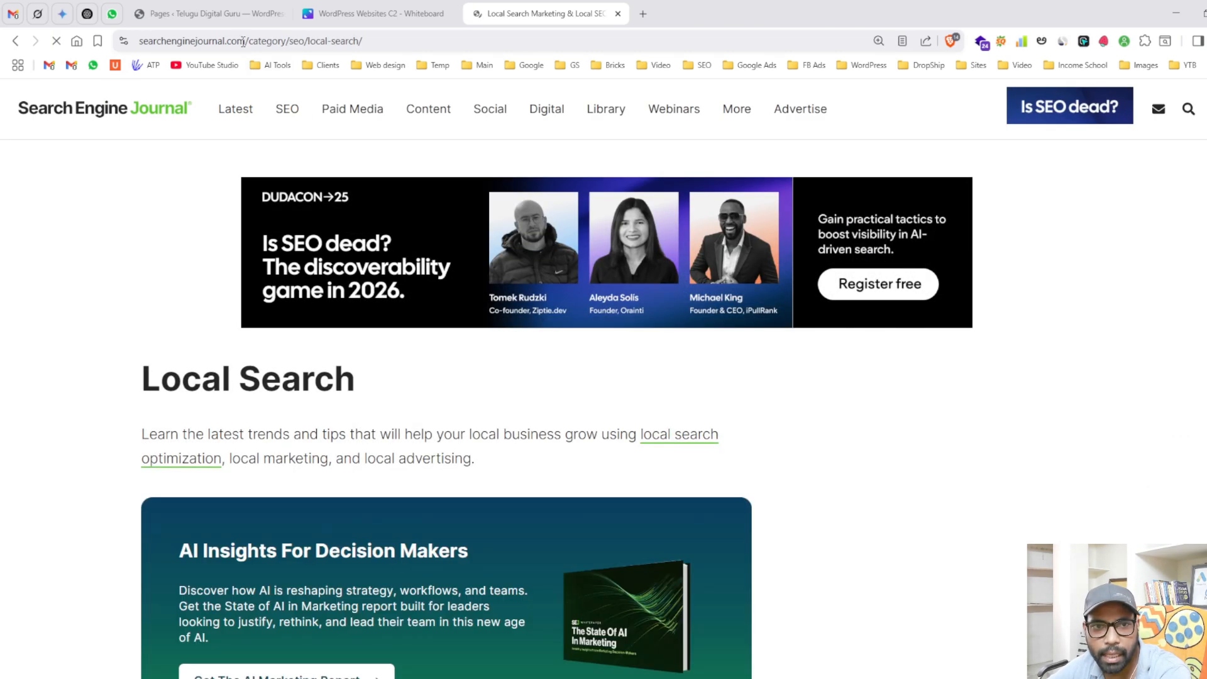
drag(245, 40, 268, 41)
click(346, 41)
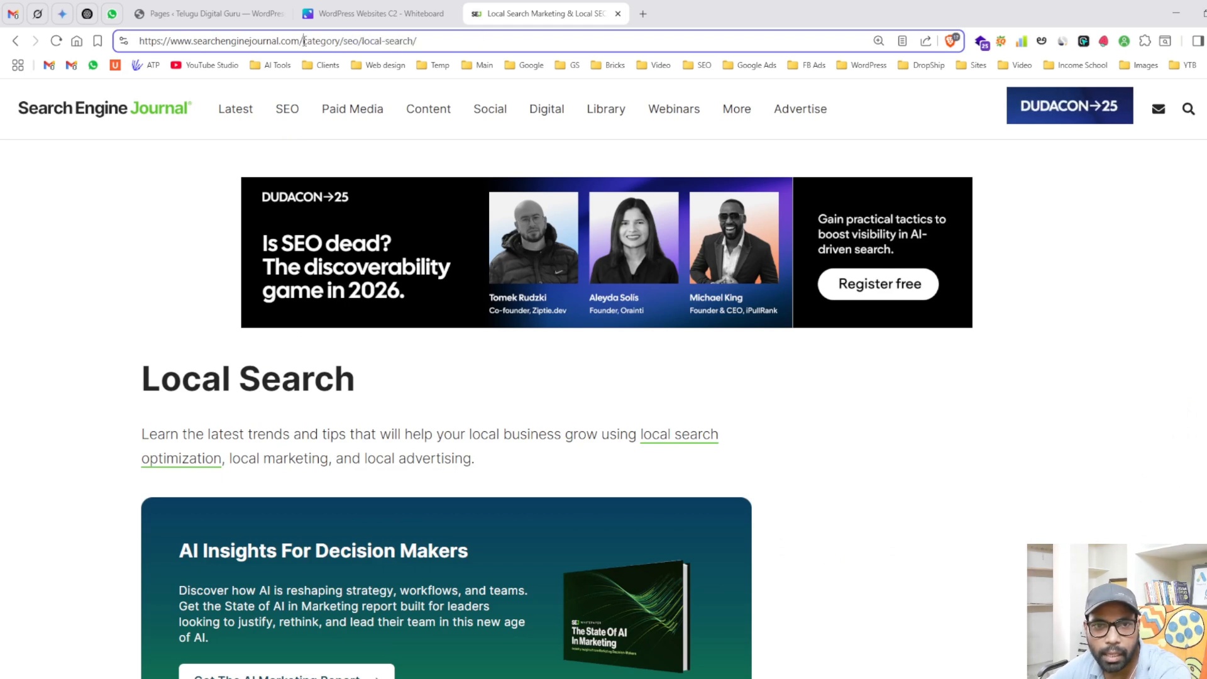
double_click(336, 41)
double_click(347, 45)
drag(363, 44, 425, 44)
click(130, 233)
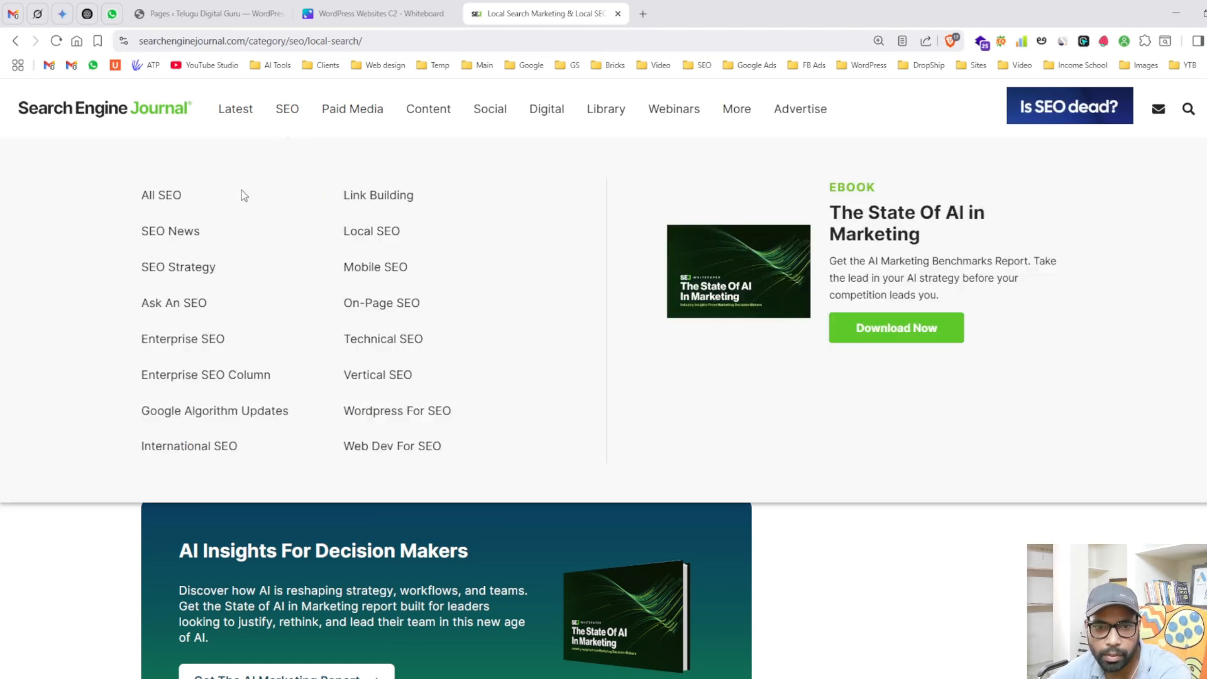
- Review the articles listed in the Local Search category and highlight the /local-search/ part of the page address
scroll(243, 194, down, 10)
scroll(74, 341, down, 2)
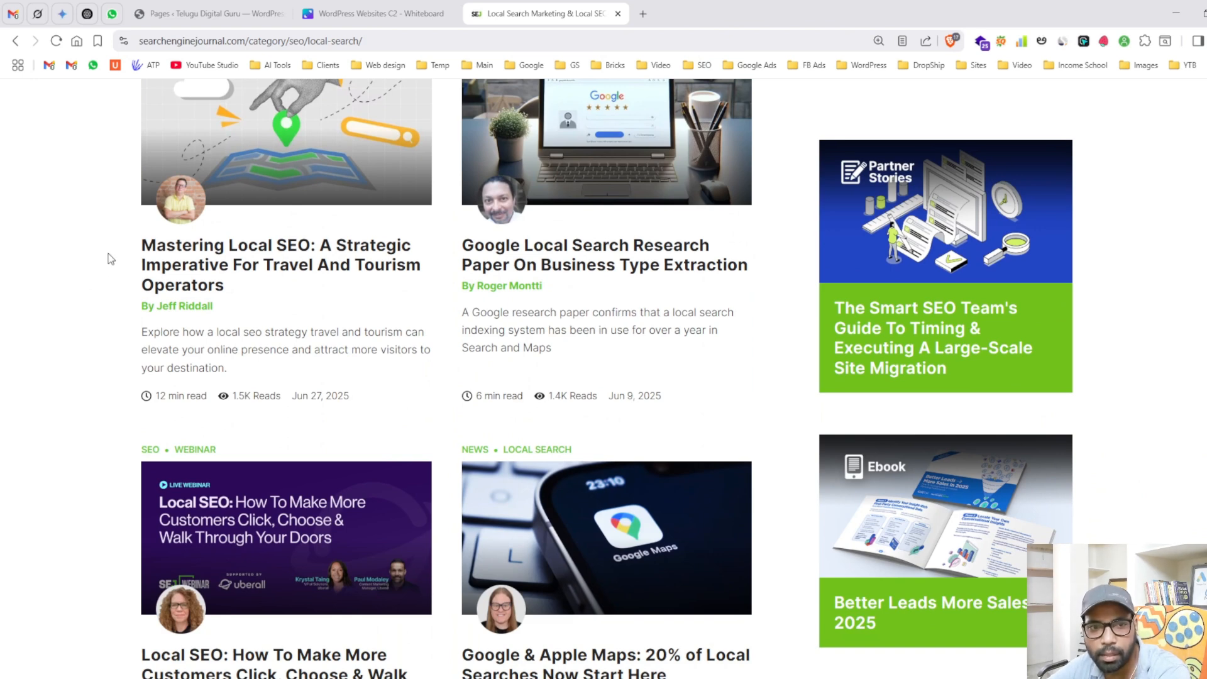
drag(418, 41, 358, 40)
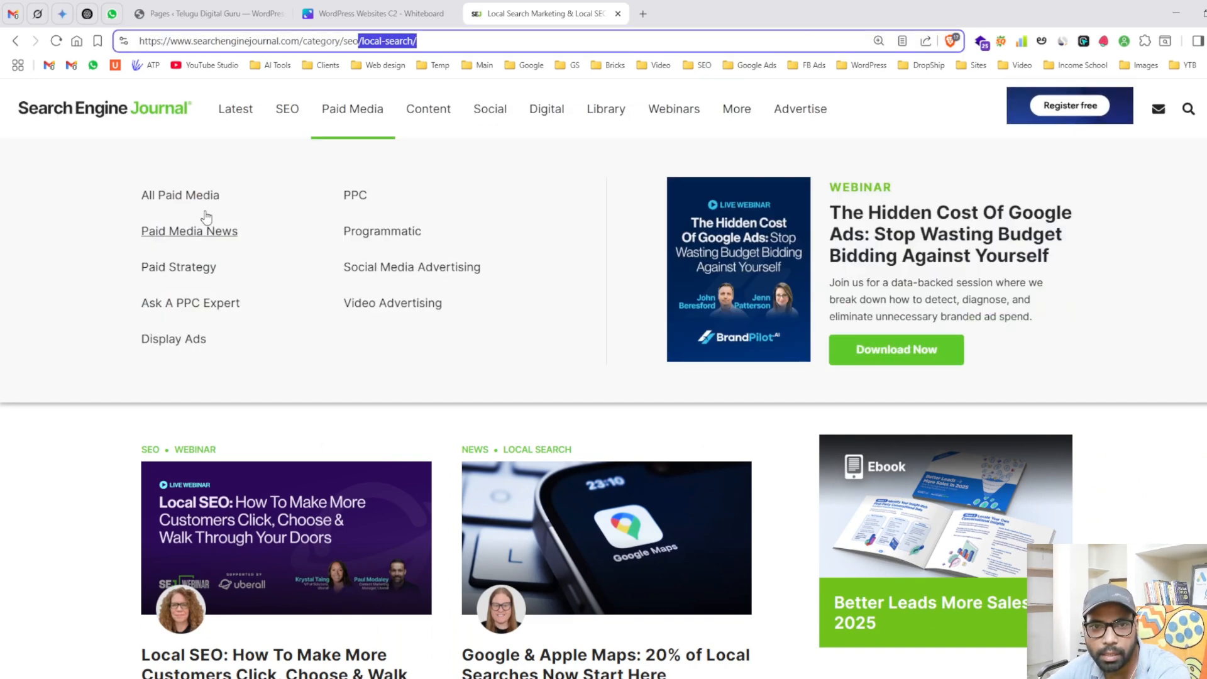
click(57, 432)
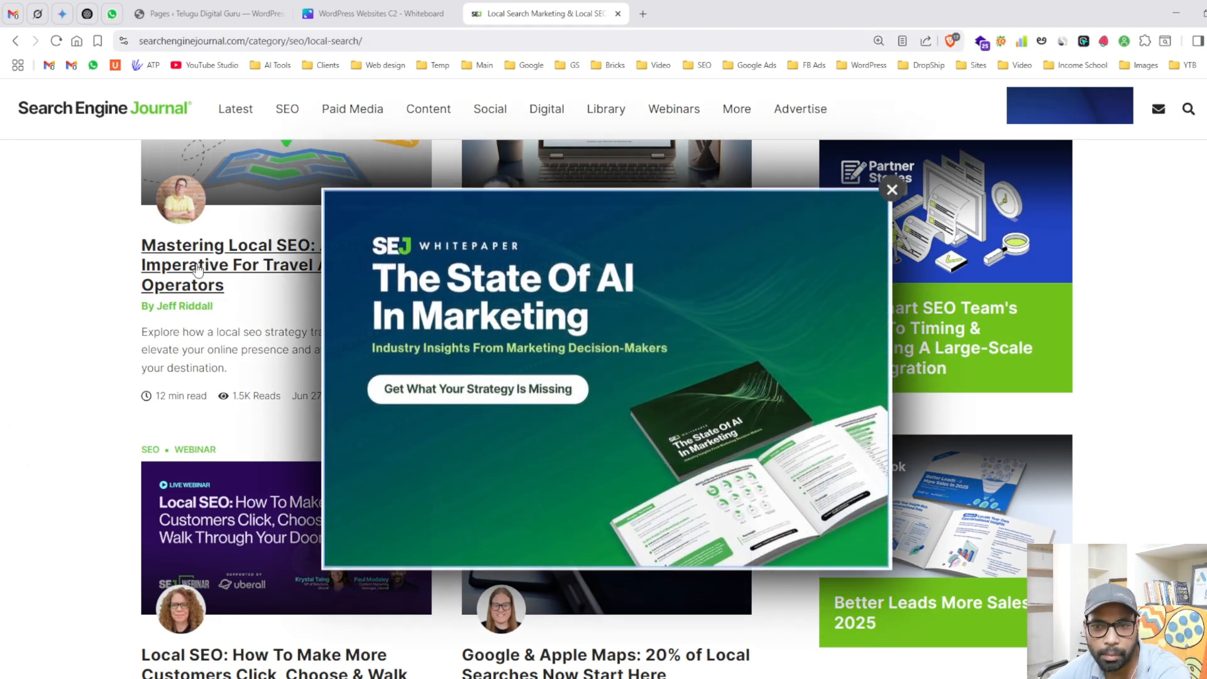
scroll(329, 318, down, 8)
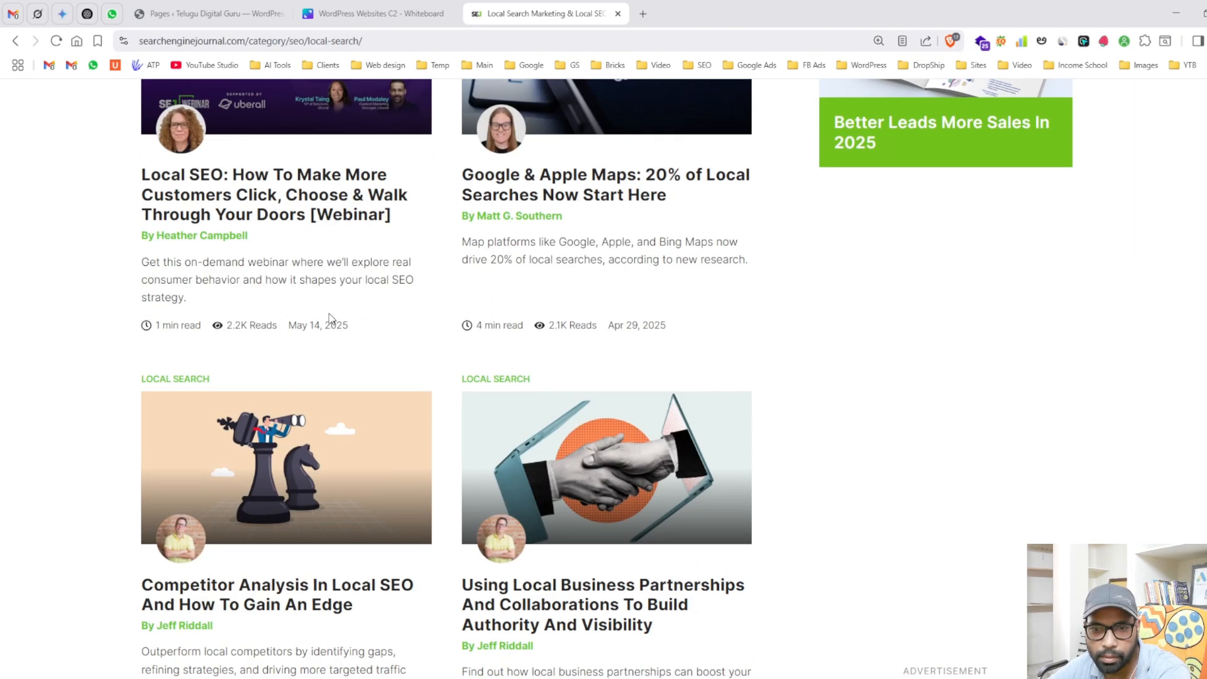
scroll(353, 310, down, 8)
scroll(352, 310, up, 20)
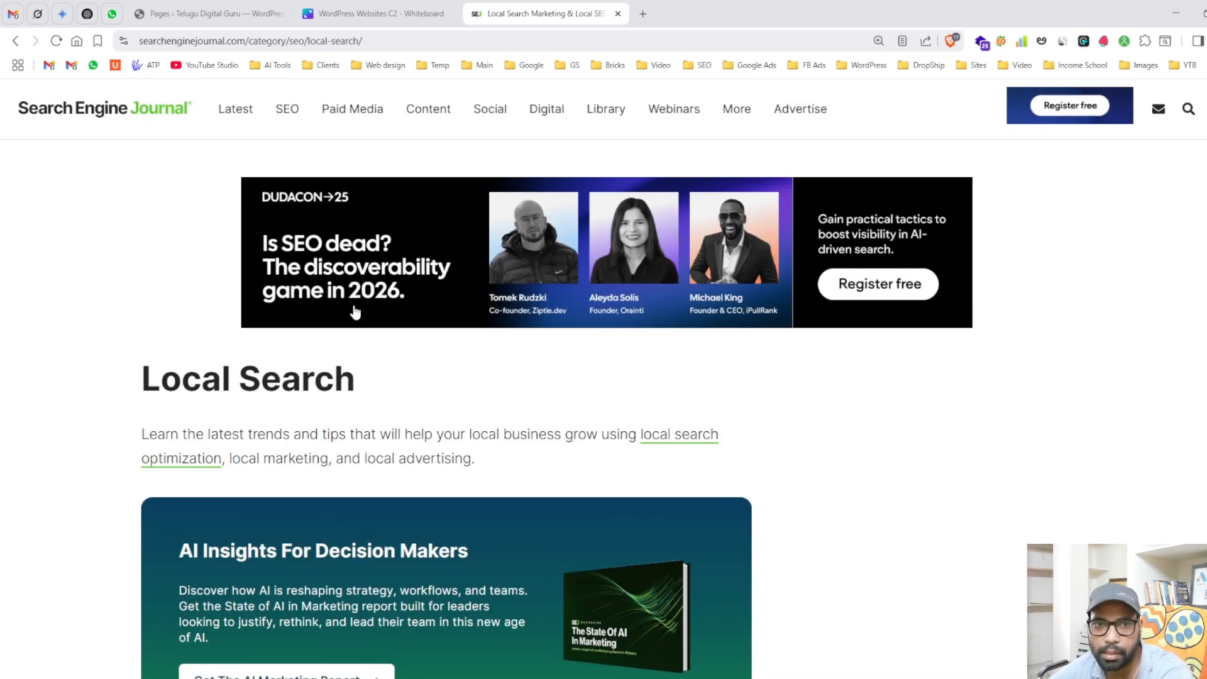
- Switch to the WordPress admin, open the page for adding themes and check its option for uploading a .zip theme
click(365, 13)
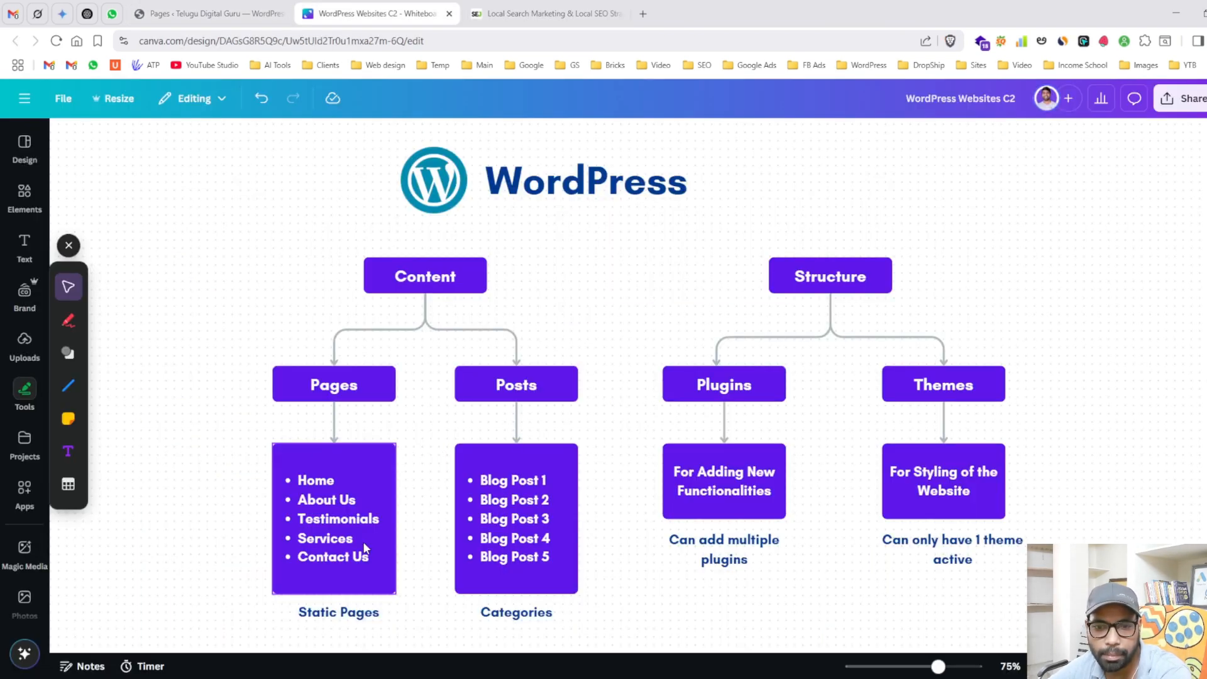
click(216, 9)
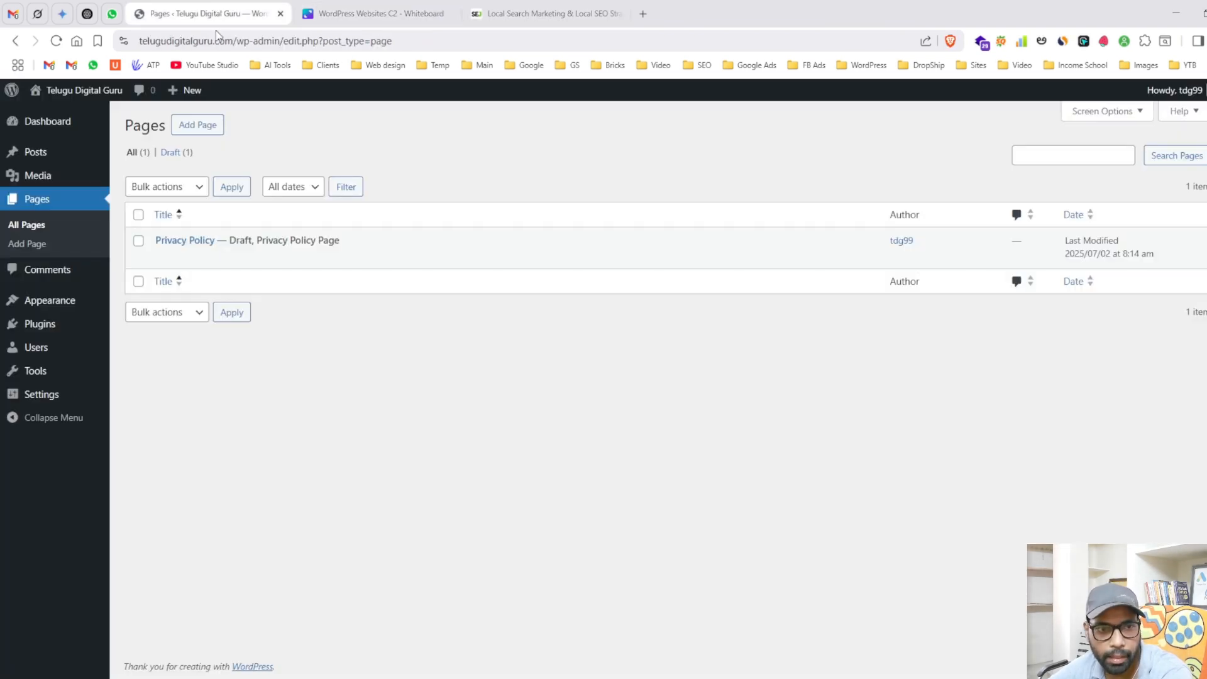
mouse_move(73, 309)
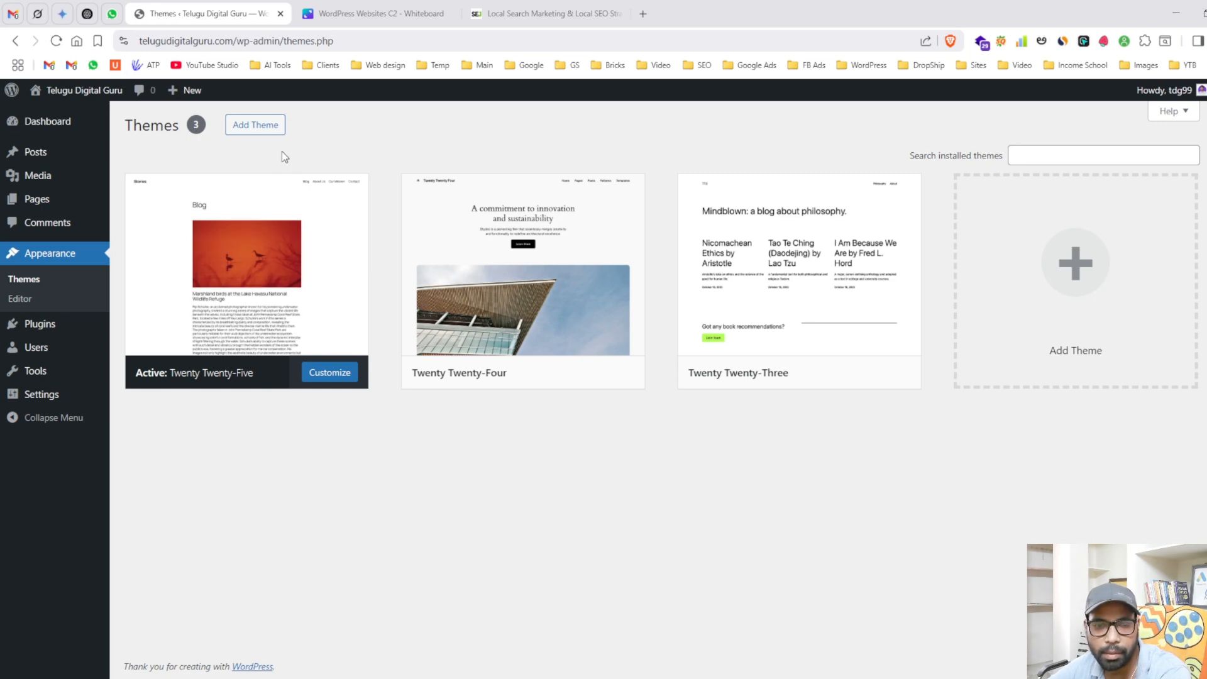
click(255, 124)
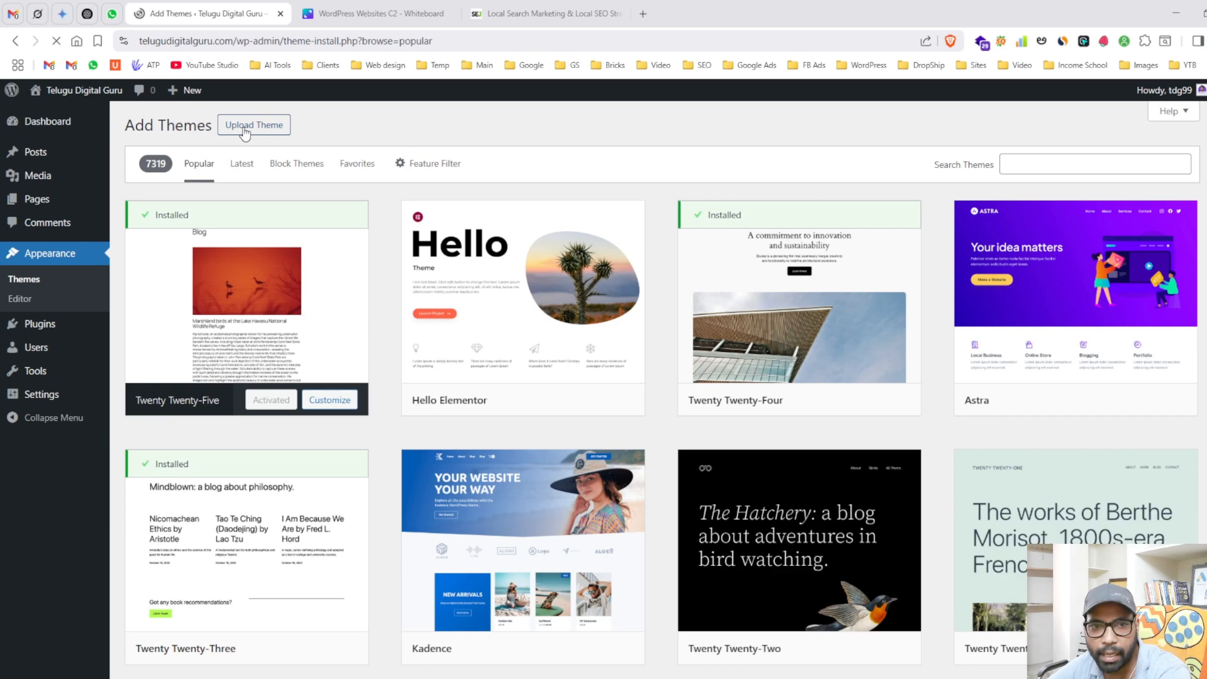
click(250, 129)
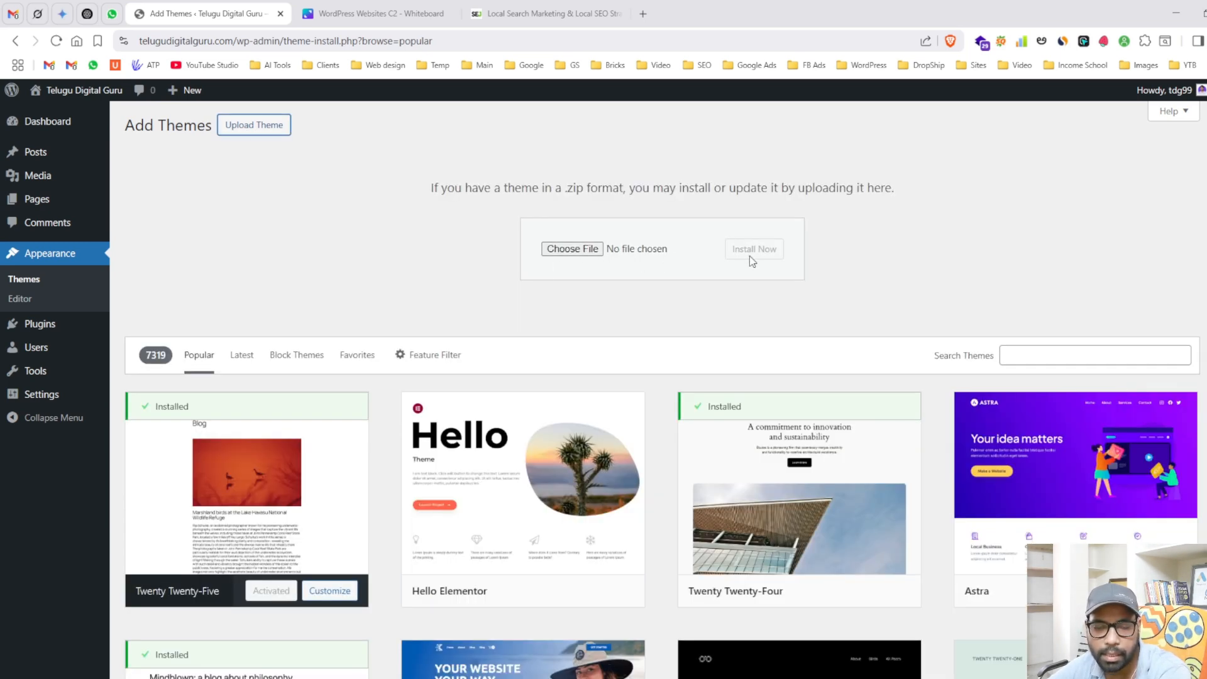
click(242, 139)
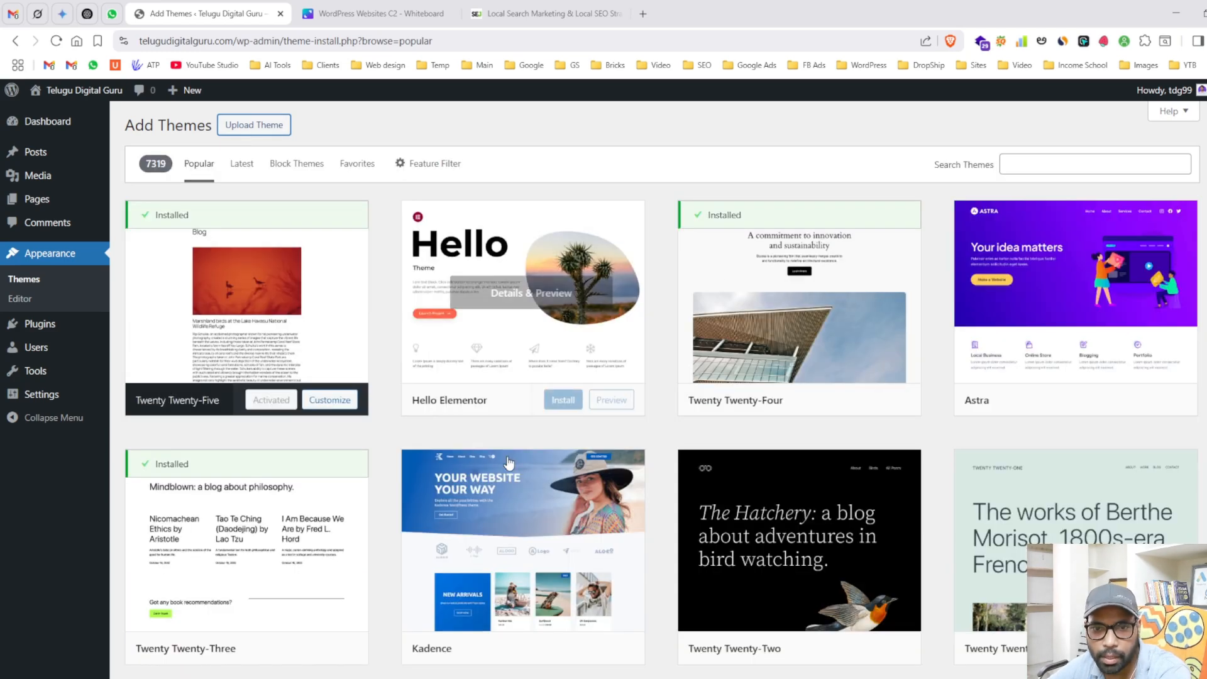
- Browse the popular themes available for installation, including Hello Elementor, Astra, Kadence, OceanWP, GeneratePress, Neve and Blocksy
scroll(396, 352, down, 20)
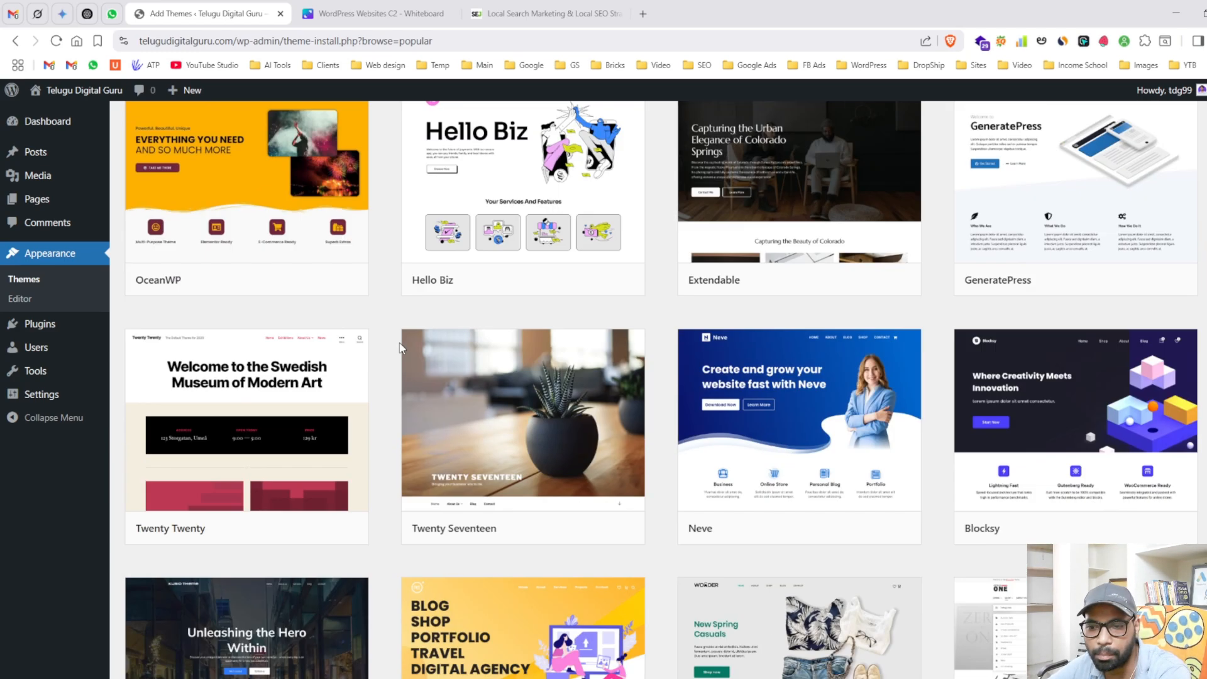
scroll(409, 357, down, 12)
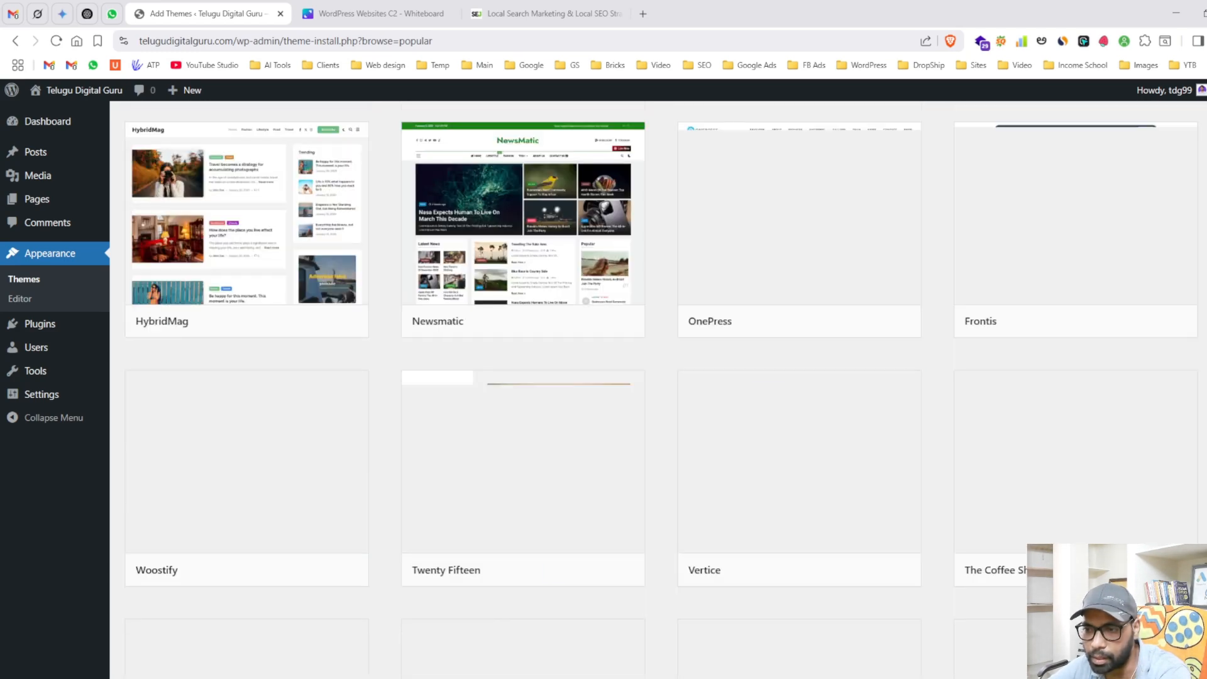
scroll(662, 390, down, 15)
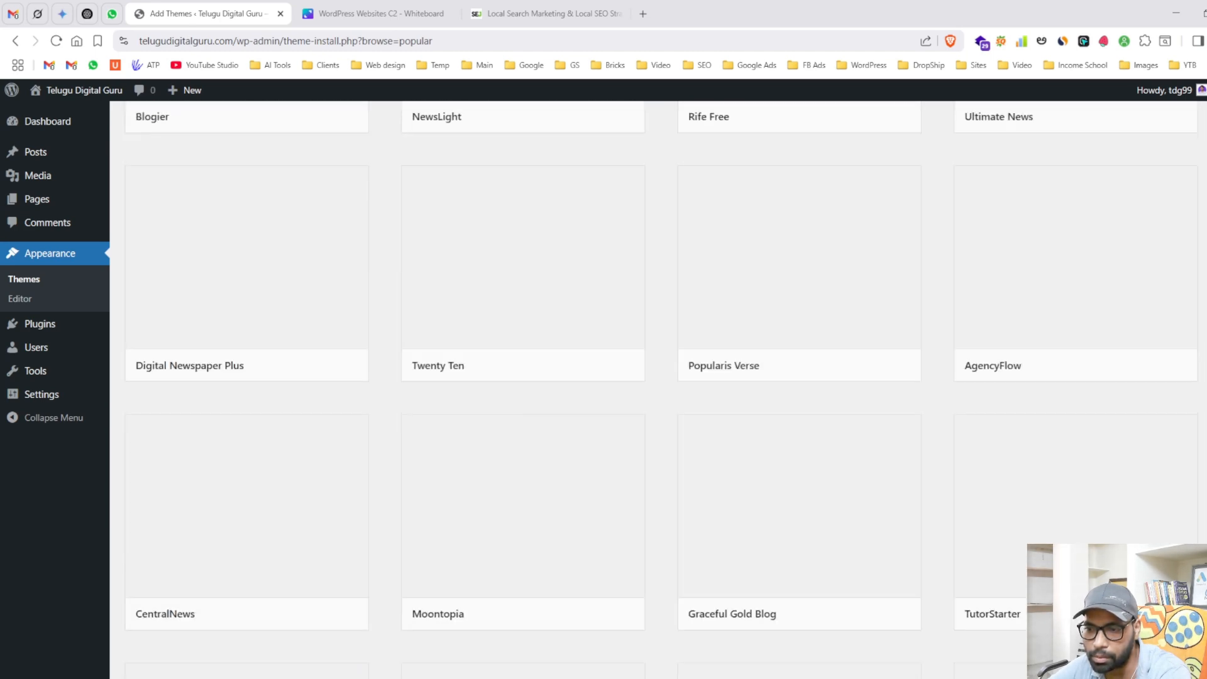
scroll(653, 389, down, 10)
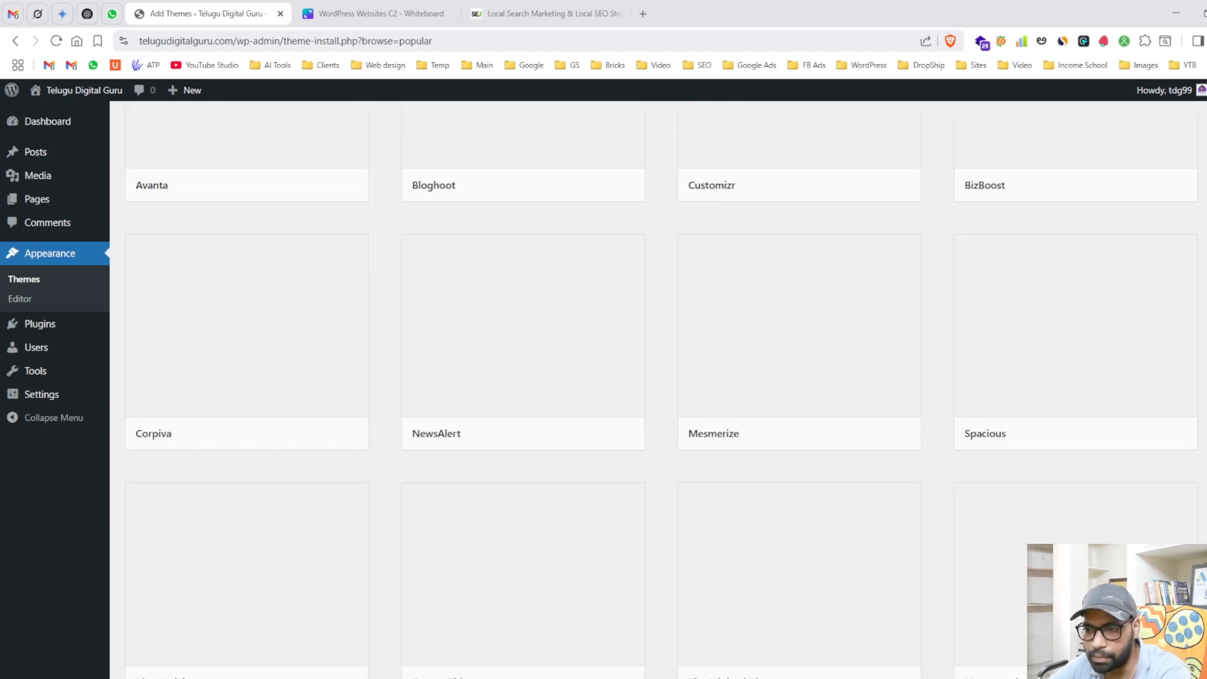
scroll(654, 389, down, 10)
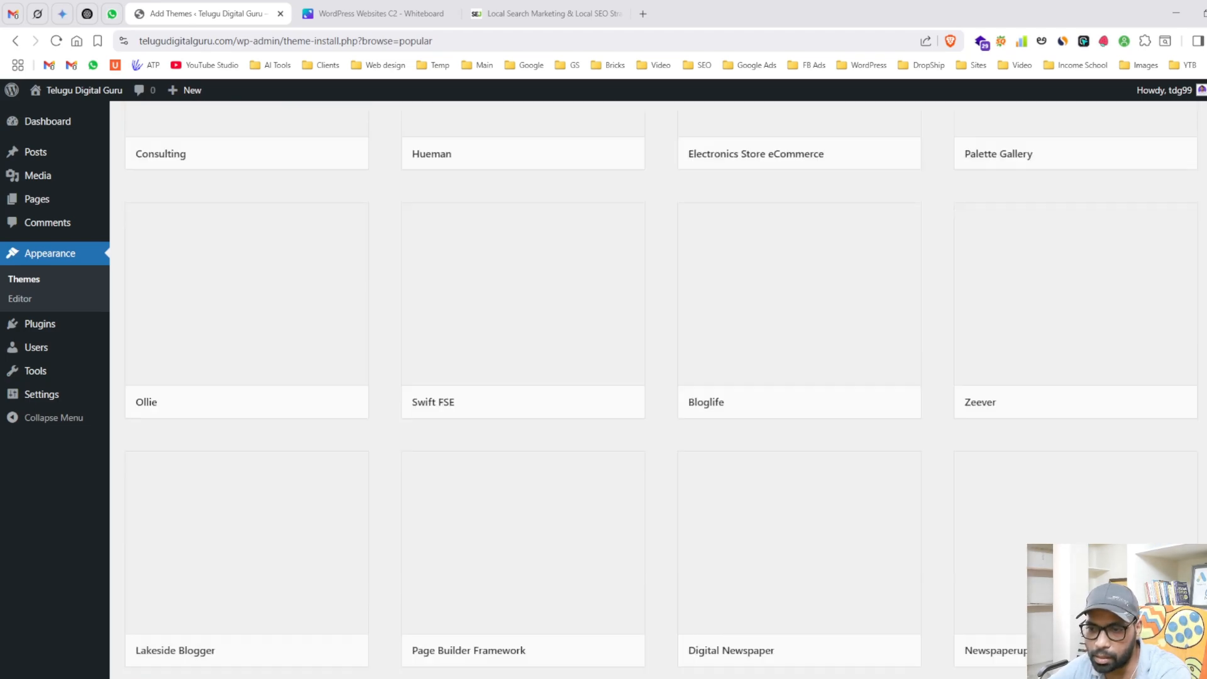
scroll(654, 390, up, 20)
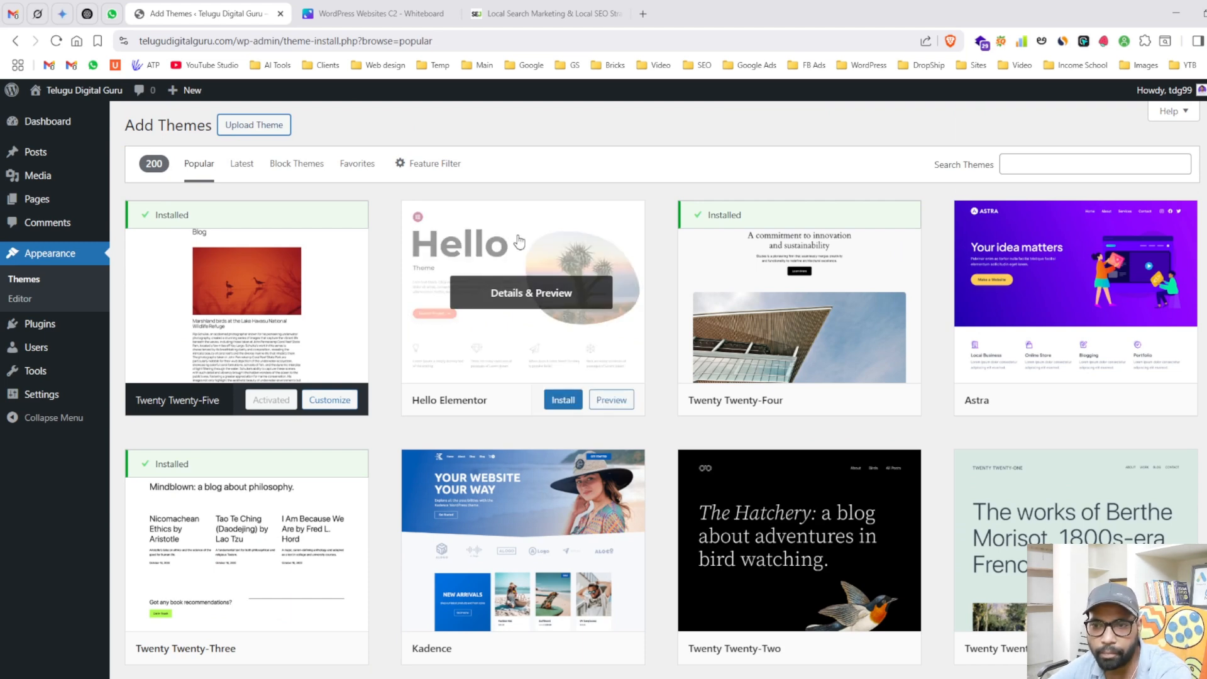
scroll(650, 139, down, 3)
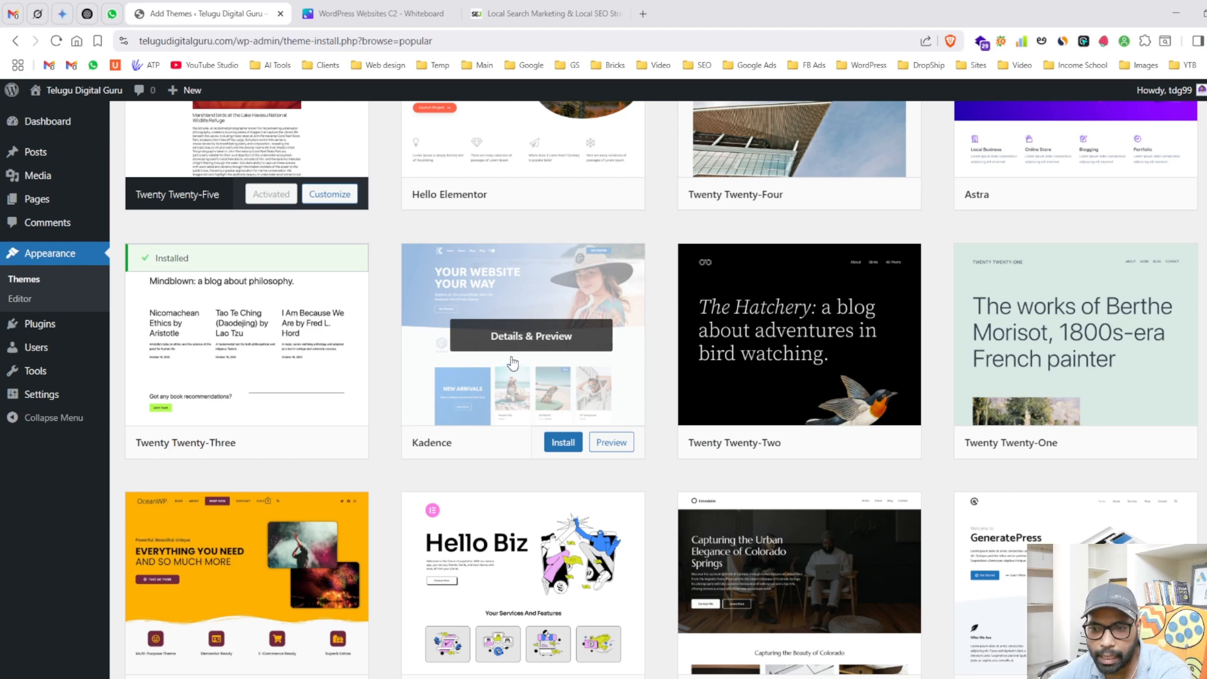
scroll(512, 364, down, 3)
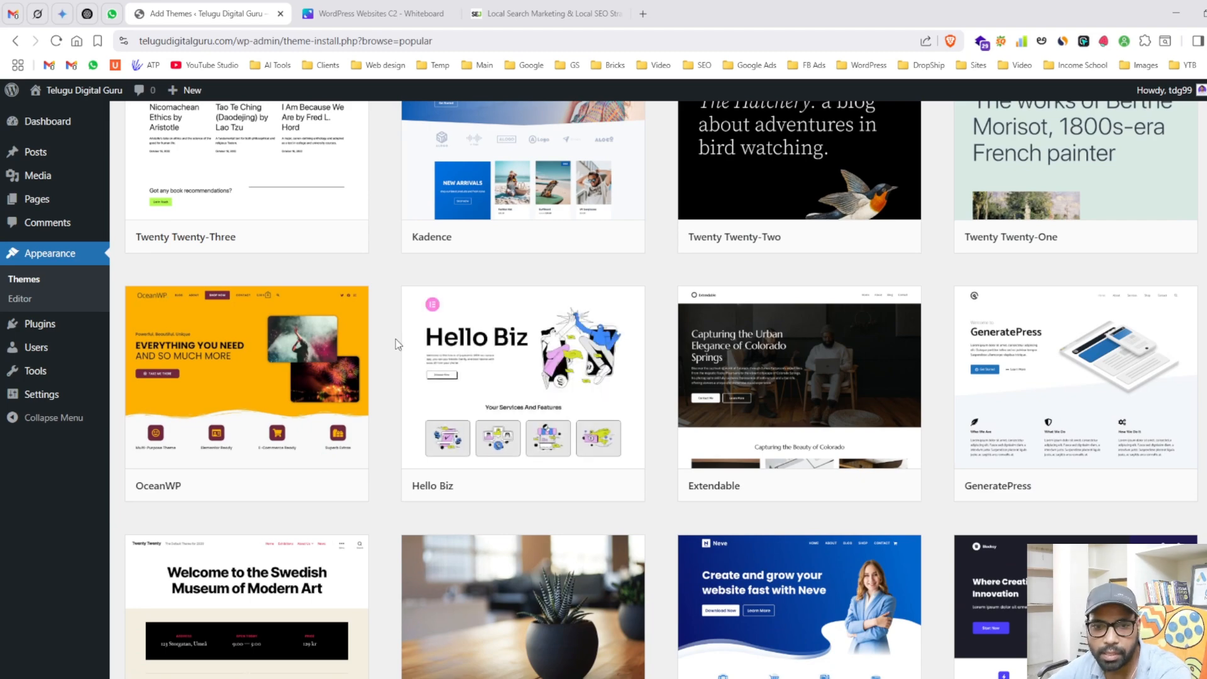
scroll(443, 289, up, 6)
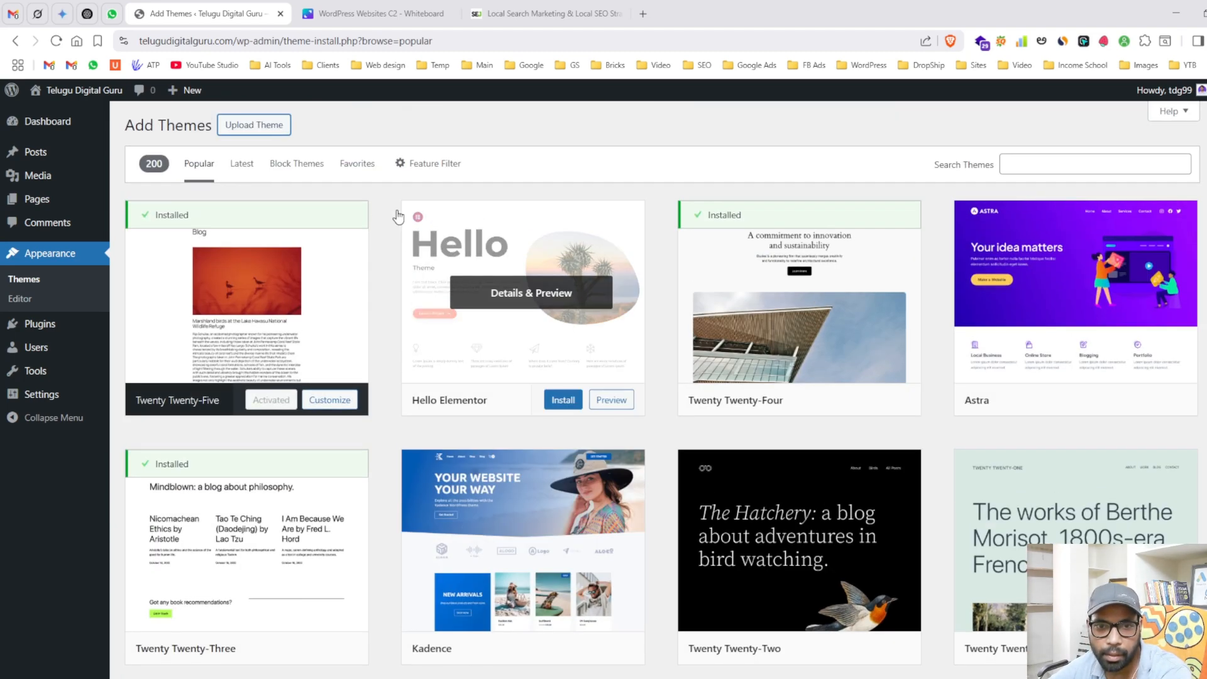
scroll(395, 228, down, 10)
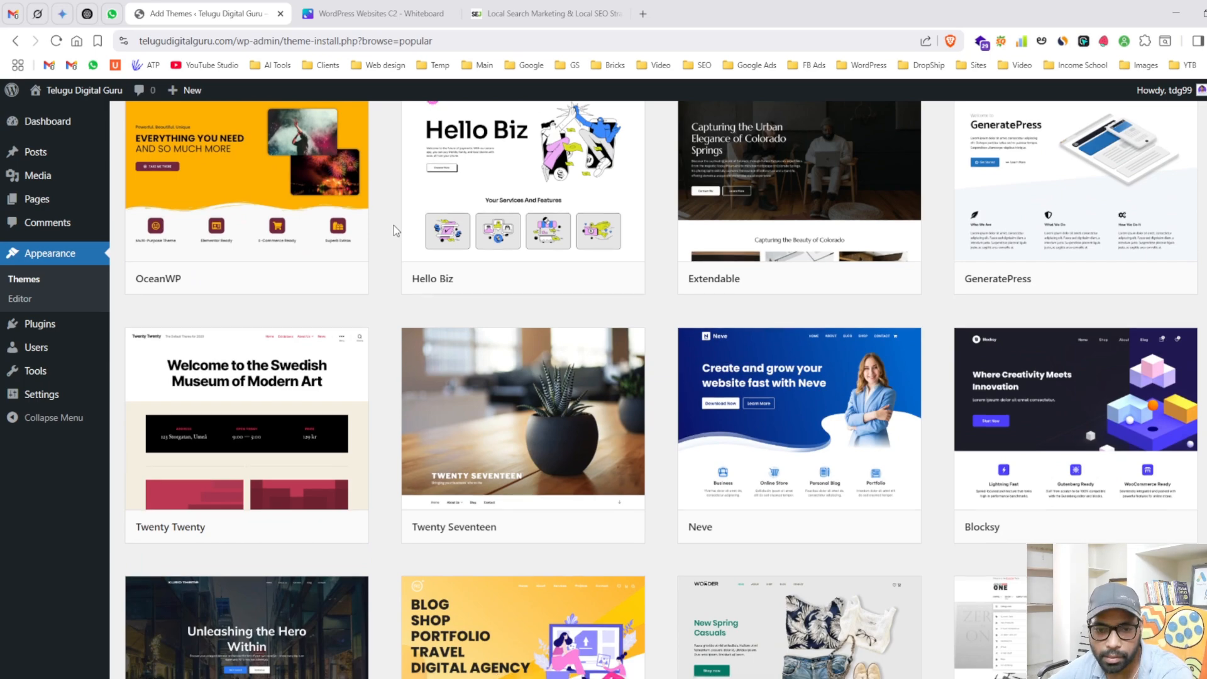
scroll(394, 225, down, 8)
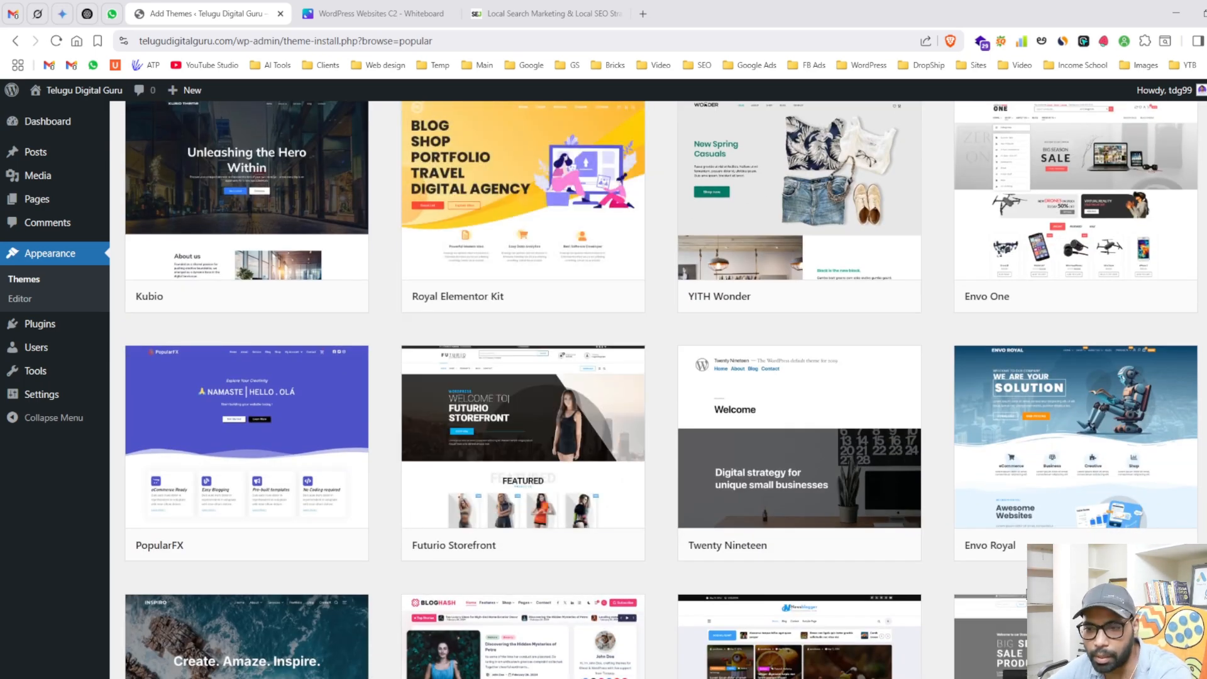
scroll(793, 452, down, 5)
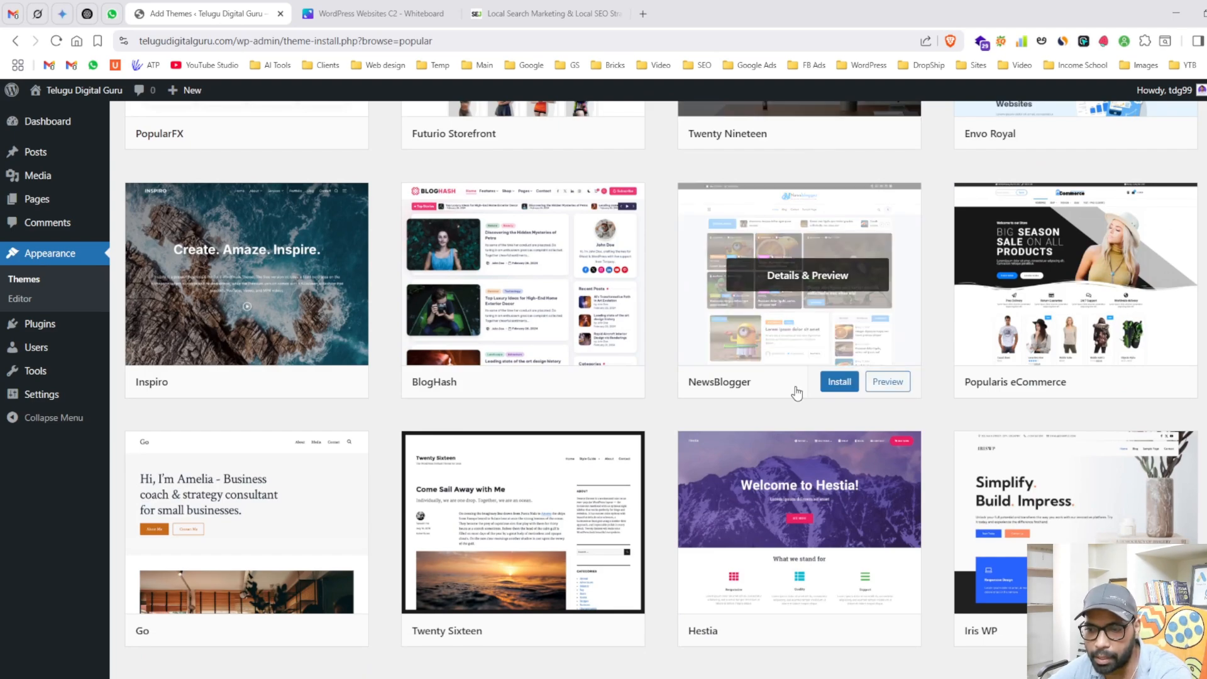
scroll(798, 393, up, 10)
scroll(799, 392, down, 5)
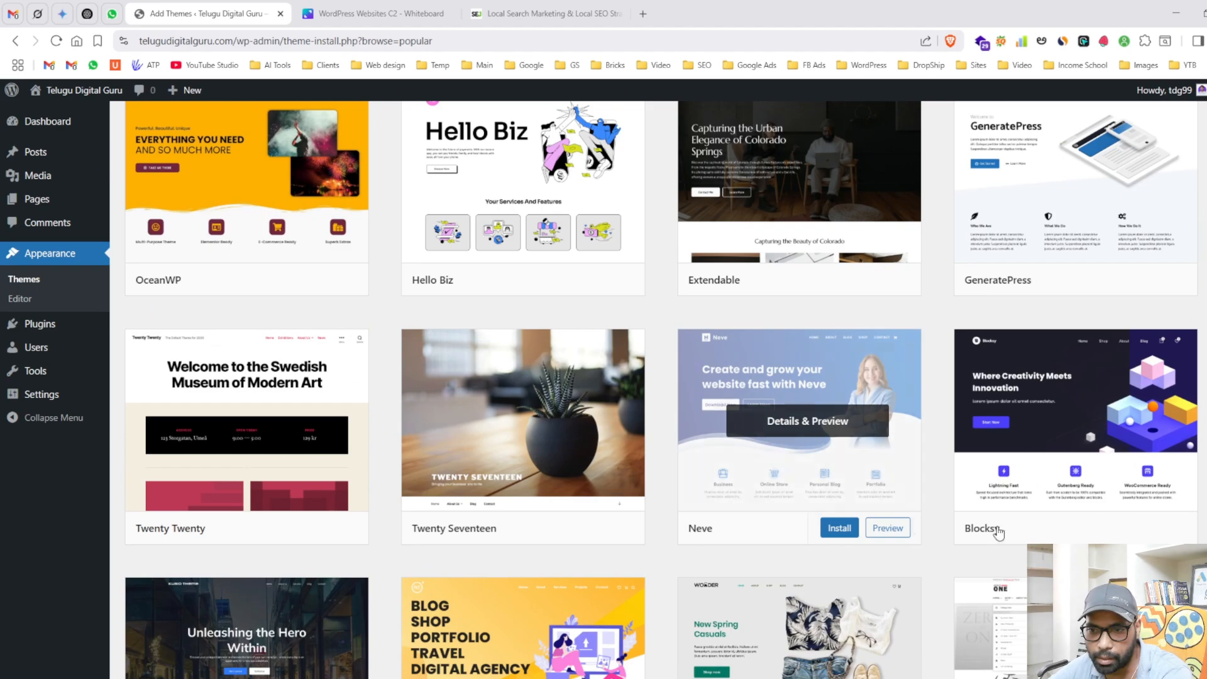
scroll(911, 365, up, 10)
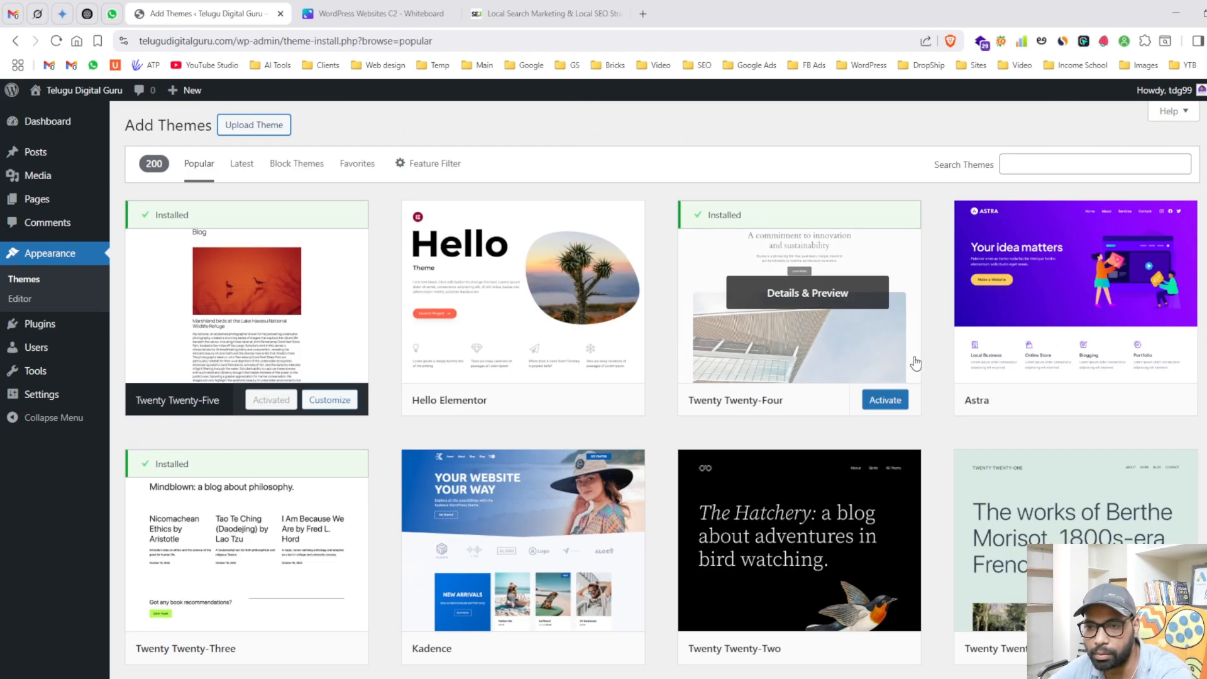
scroll(943, 421, down, 5)
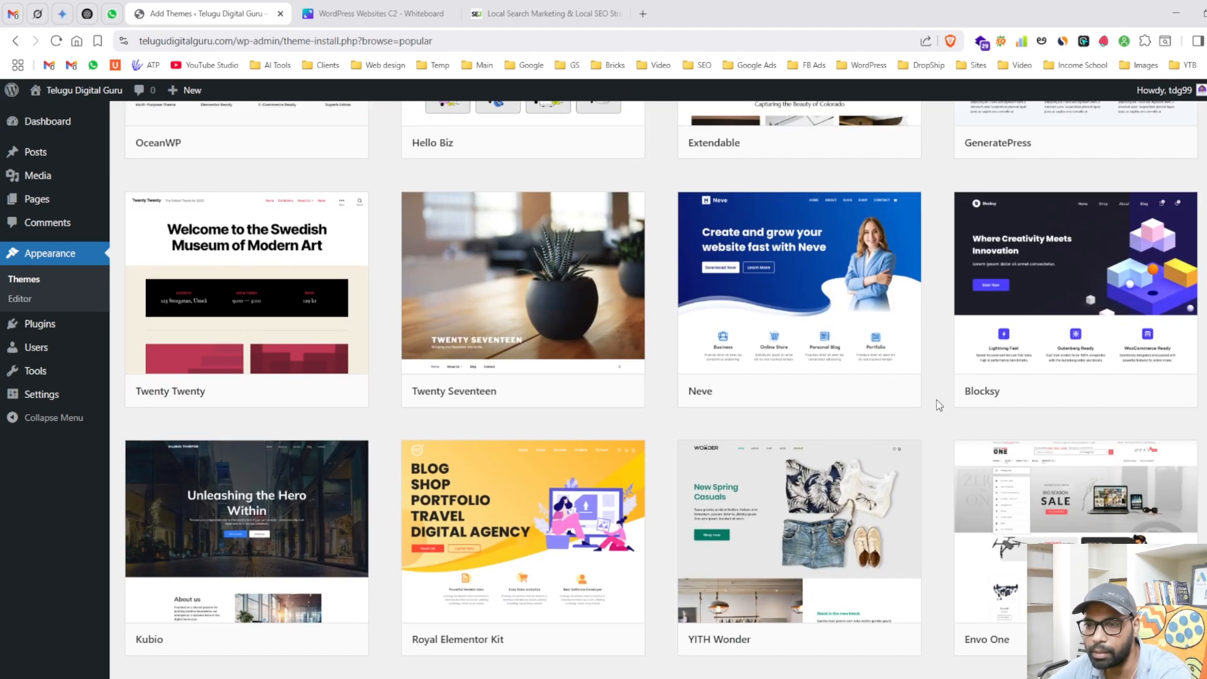
scroll(938, 404, up, 5)
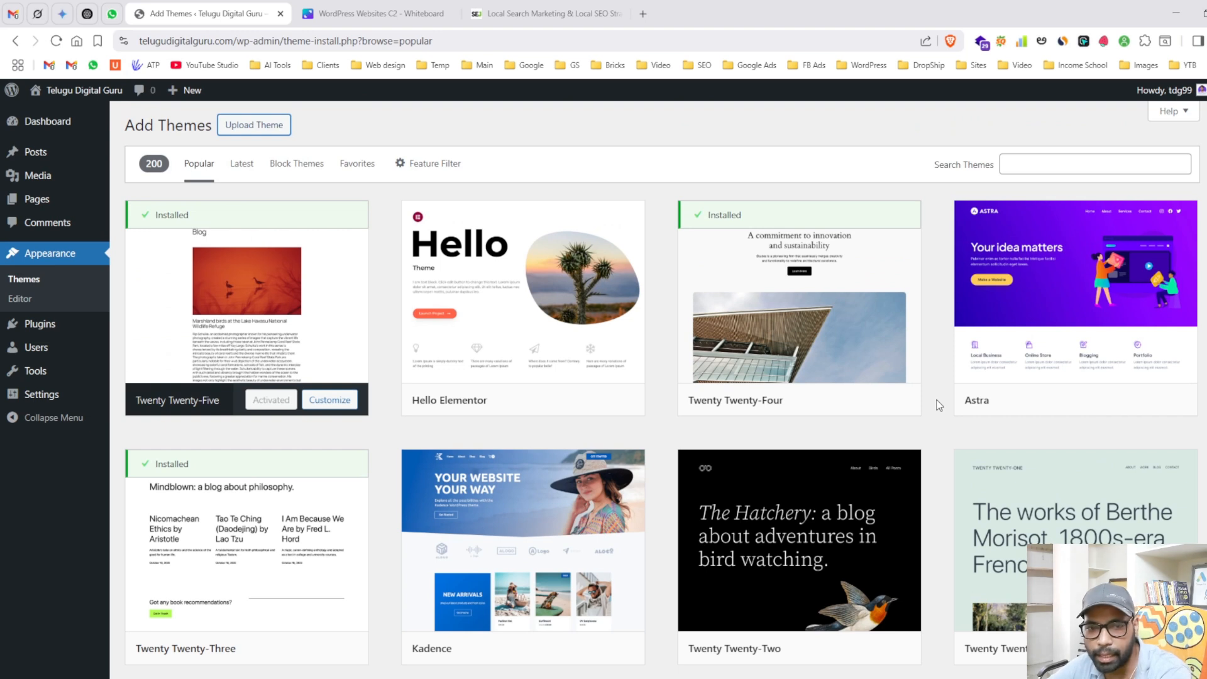
mouse_move(541, 374)
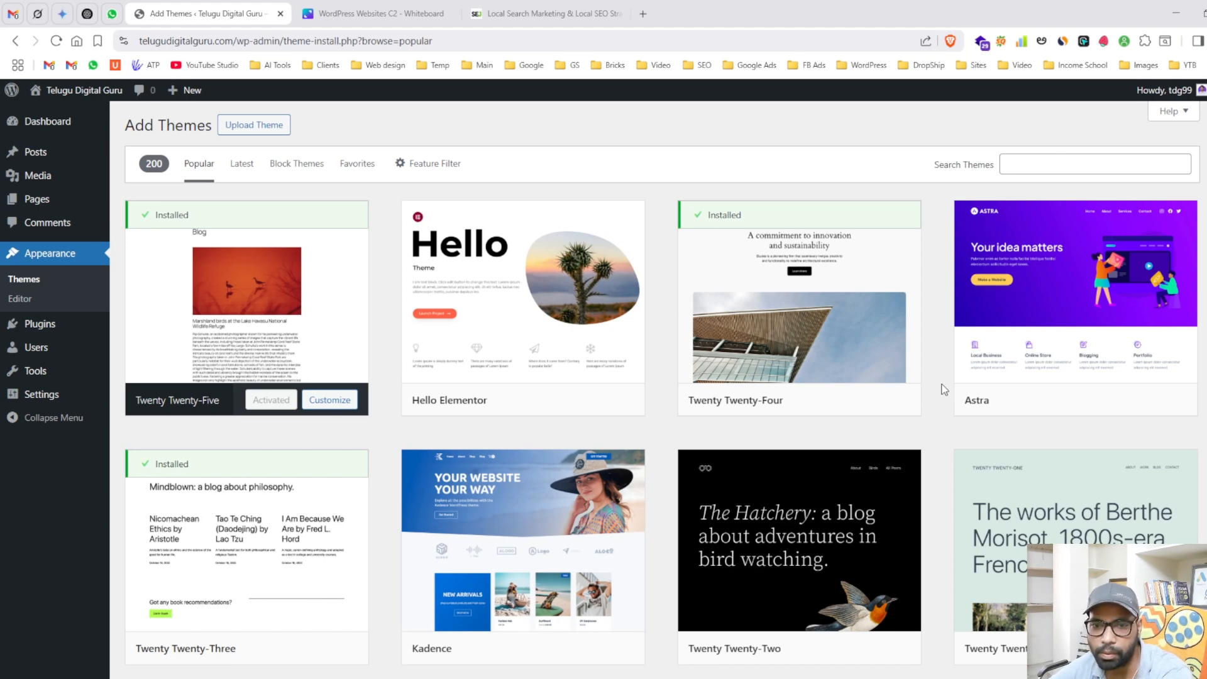
- Install the Astra, Kadence and Blocksy themes from the popular themes list
scroll(945, 381, down, 3)
scroll(945, 380, up, 3)
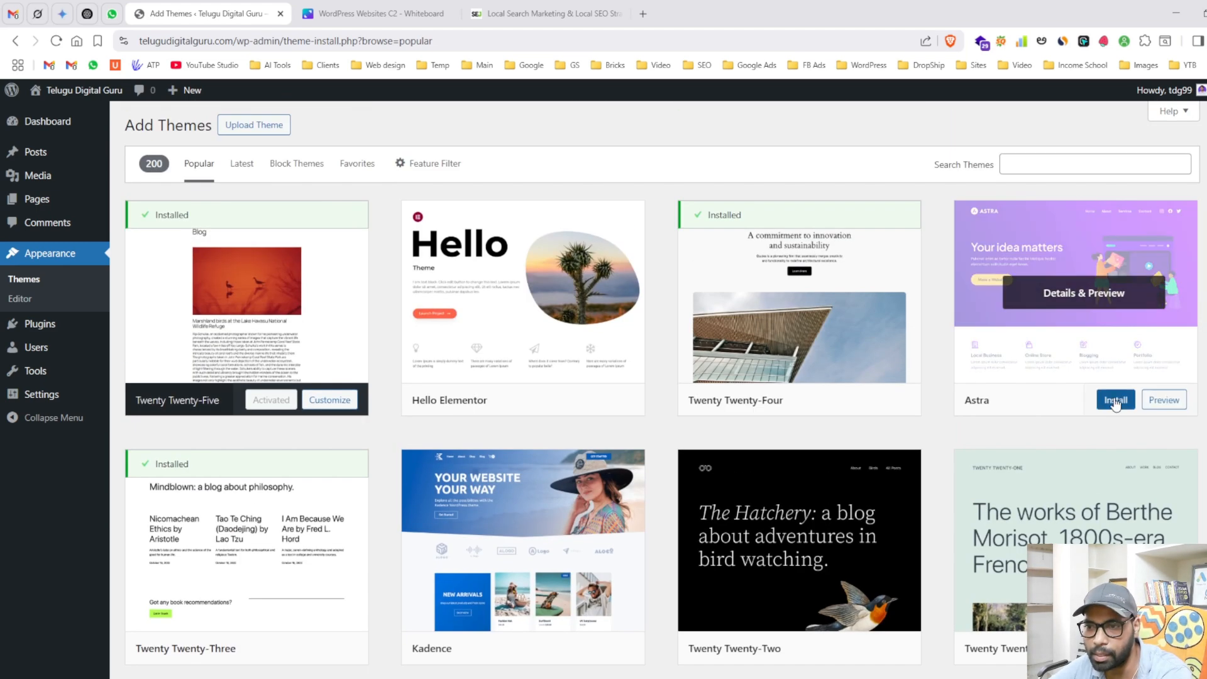
click(1111, 400)
scroll(937, 396, down, 3)
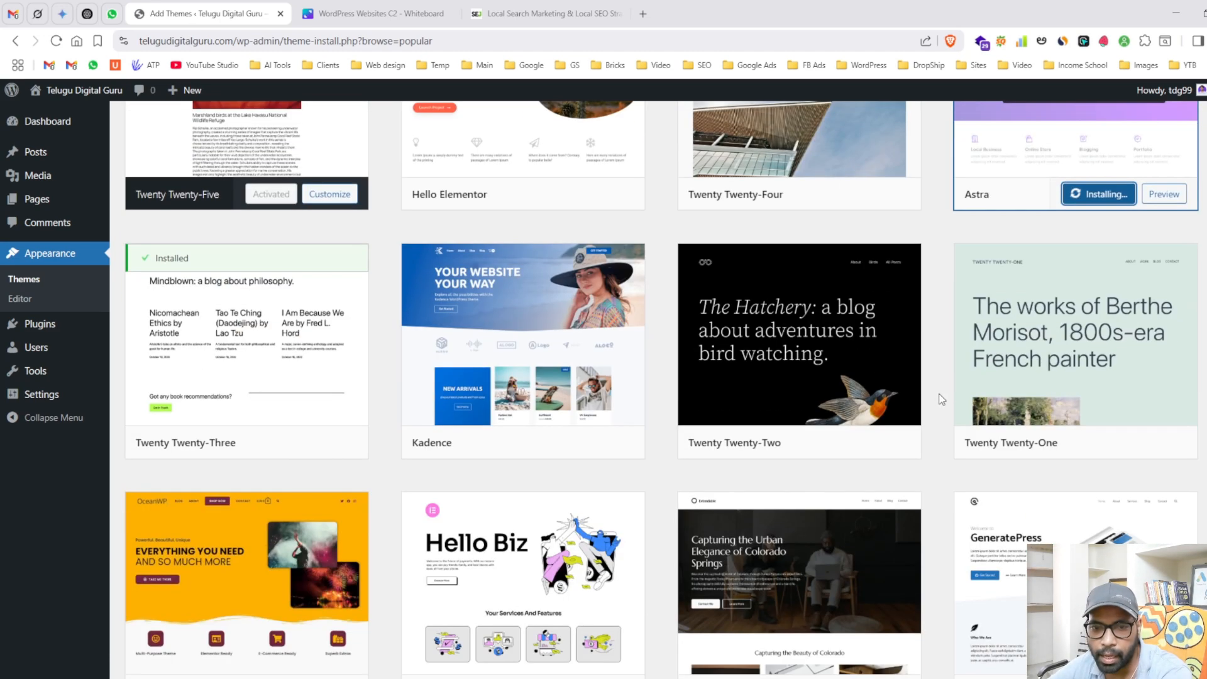
click(558, 443)
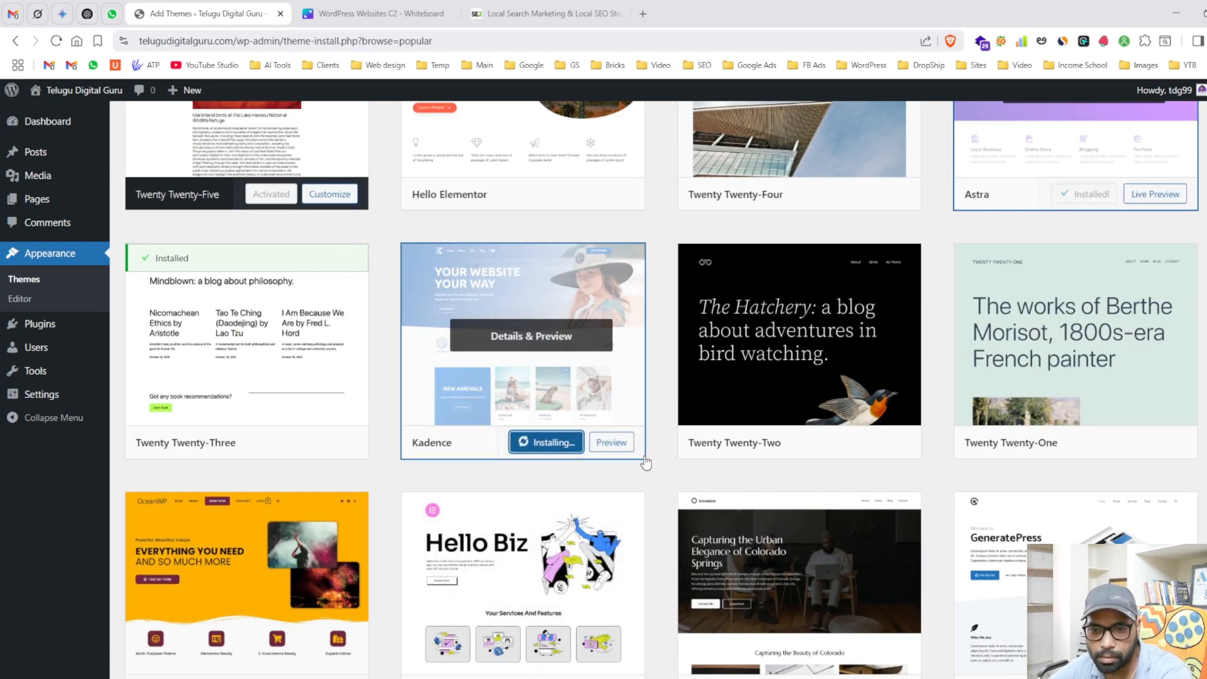
scroll(642, 463, down, 5)
scroll(647, 462, down, 4)
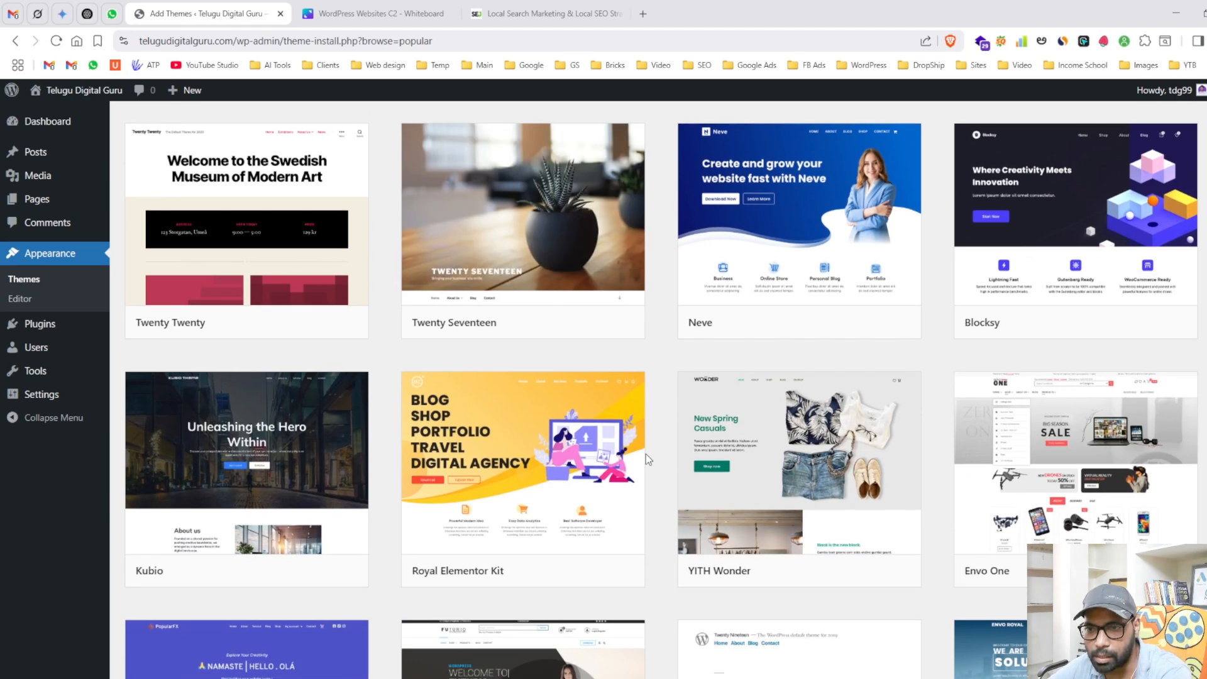
click(1097, 322)
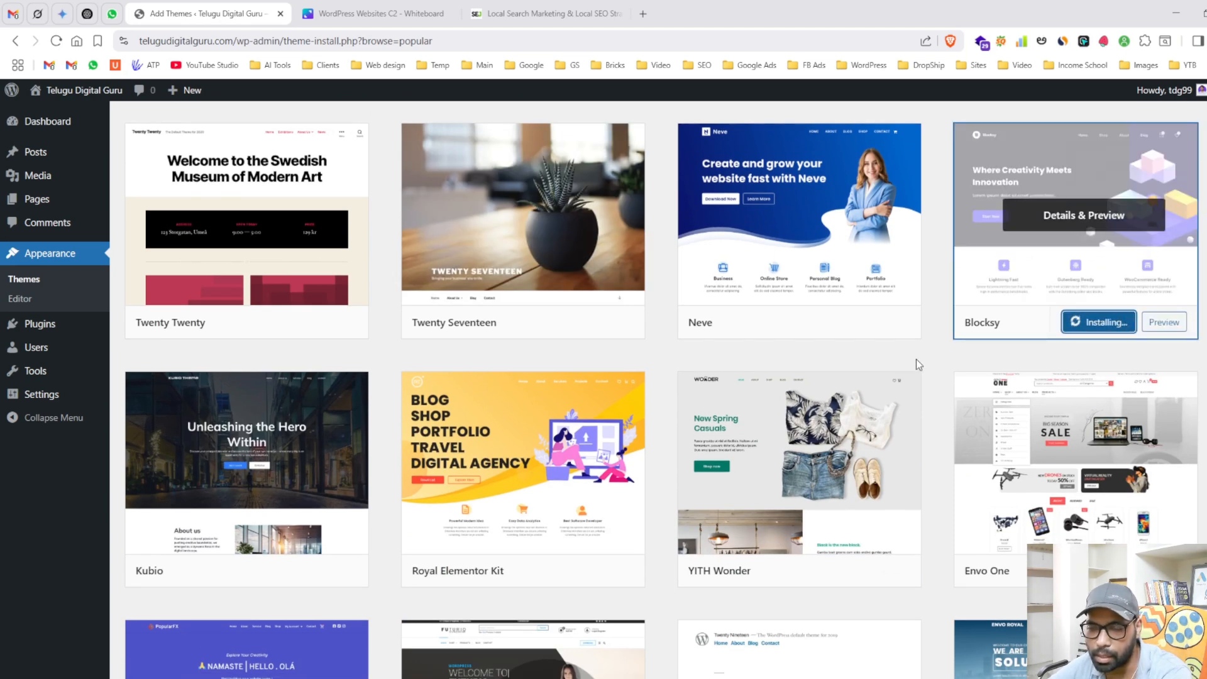
- Activate the newly installed Astra theme as the site's theme
scroll(931, 356, up, 4)
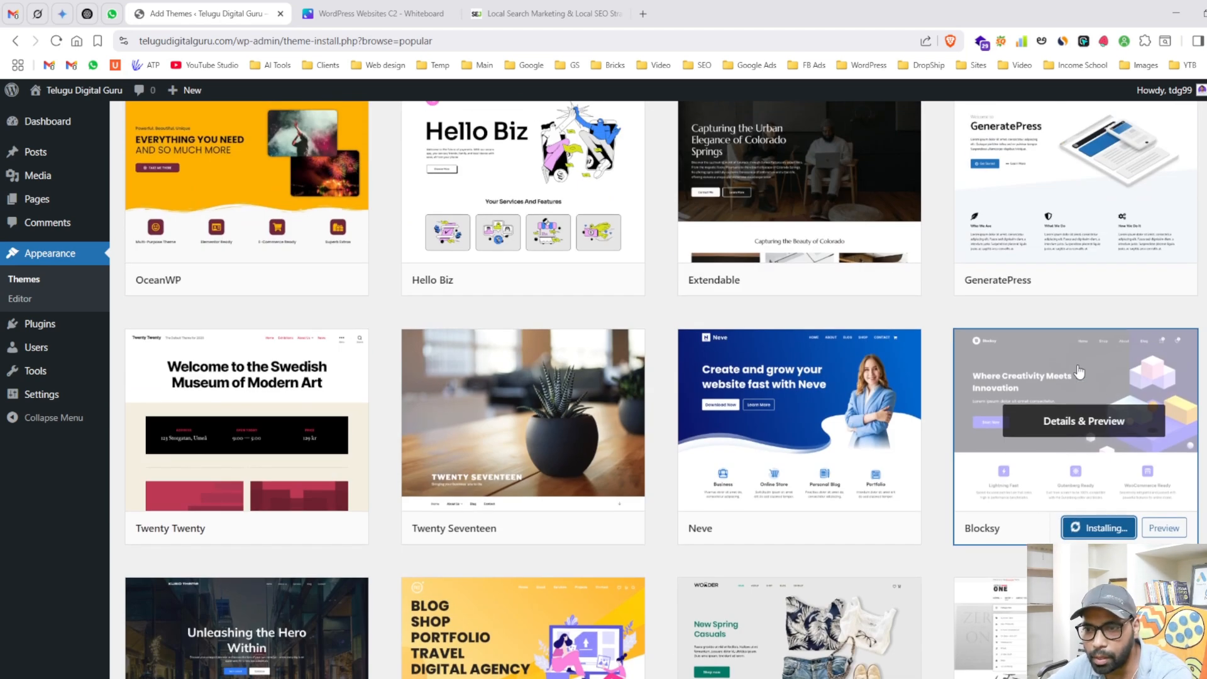
scroll(880, 276, up, 8)
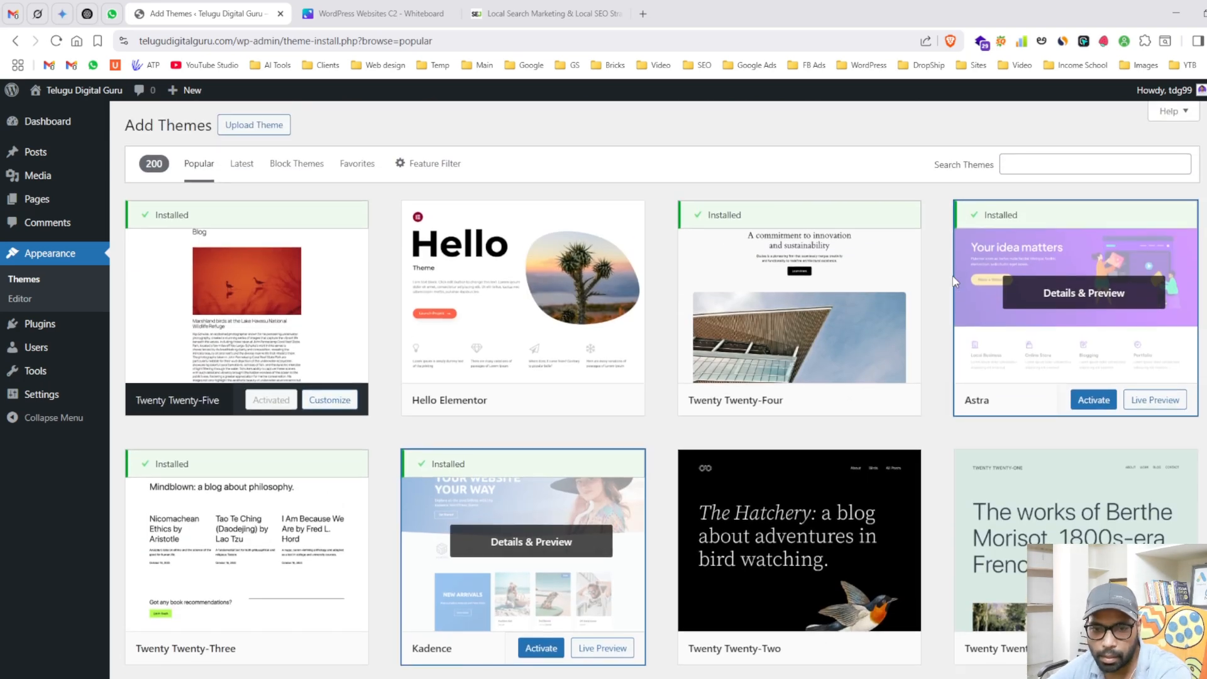
scroll(912, 283, down, 2)
scroll(948, 289, up, 2)
click(1094, 401)
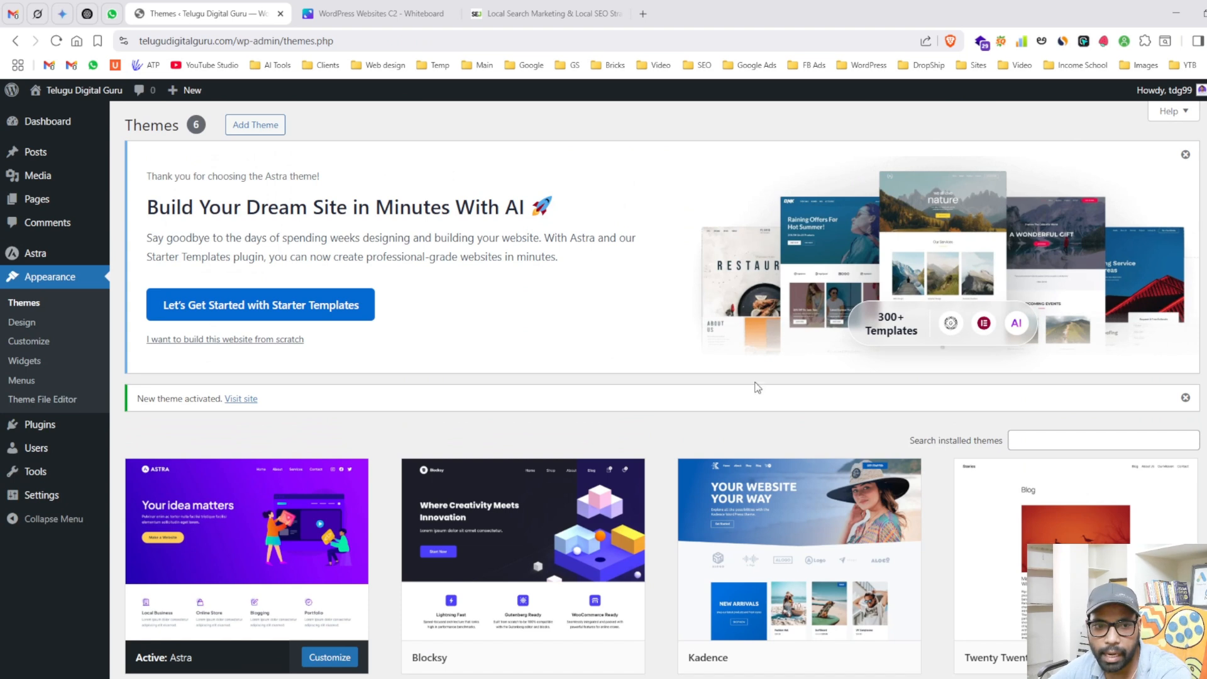
- Open the live Telugu Digital Guru site alongside the admin and check how its front page looks with Astra
mouse_move(102, 93)
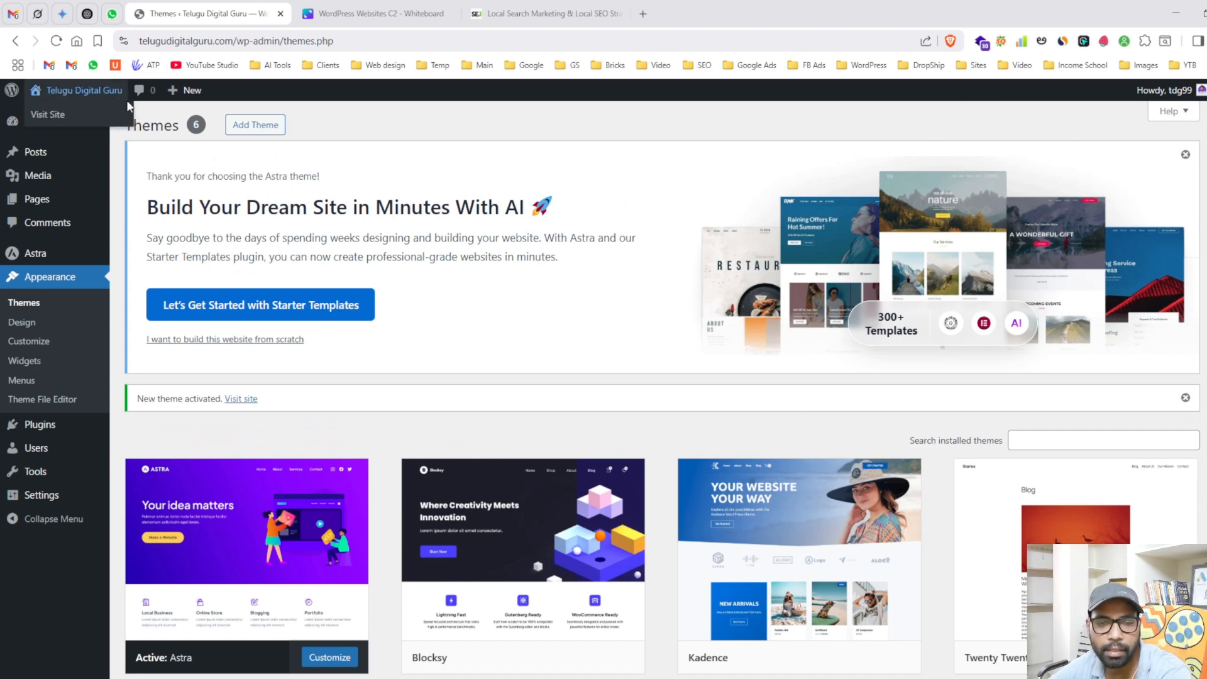
middle_click(69, 114)
click(346, 17)
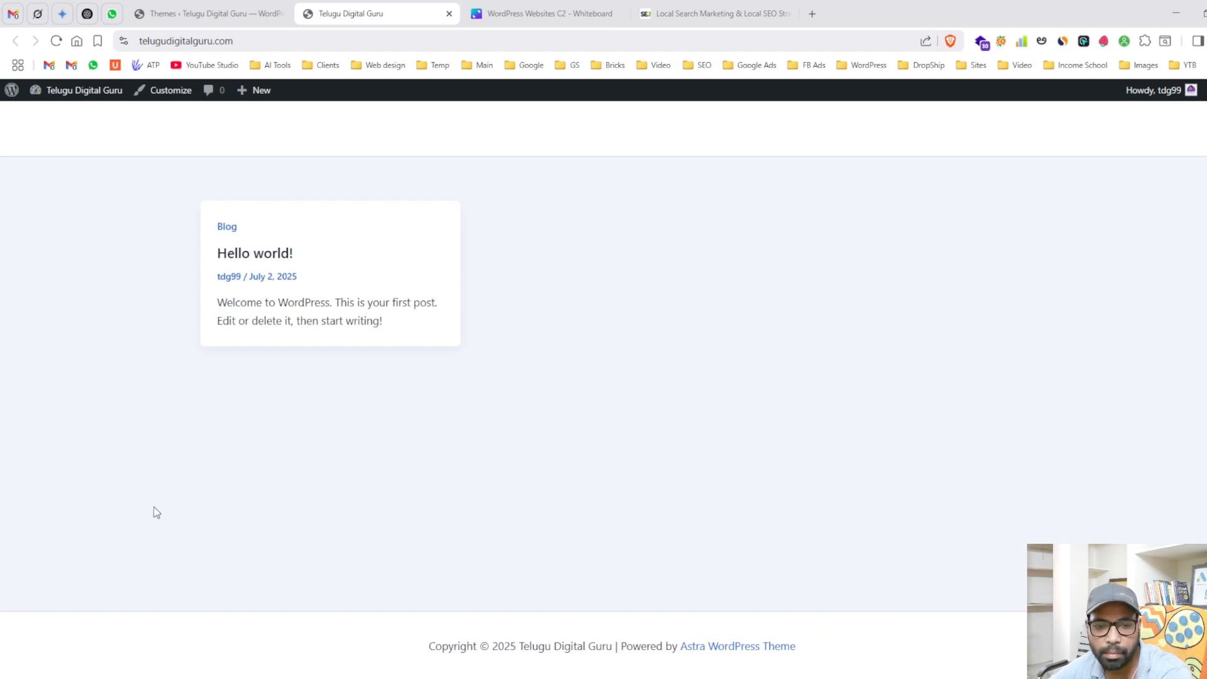
- Return to the installed themes list and dismiss the theme-activated notice and the Astra starter templates banner
click(200, 7)
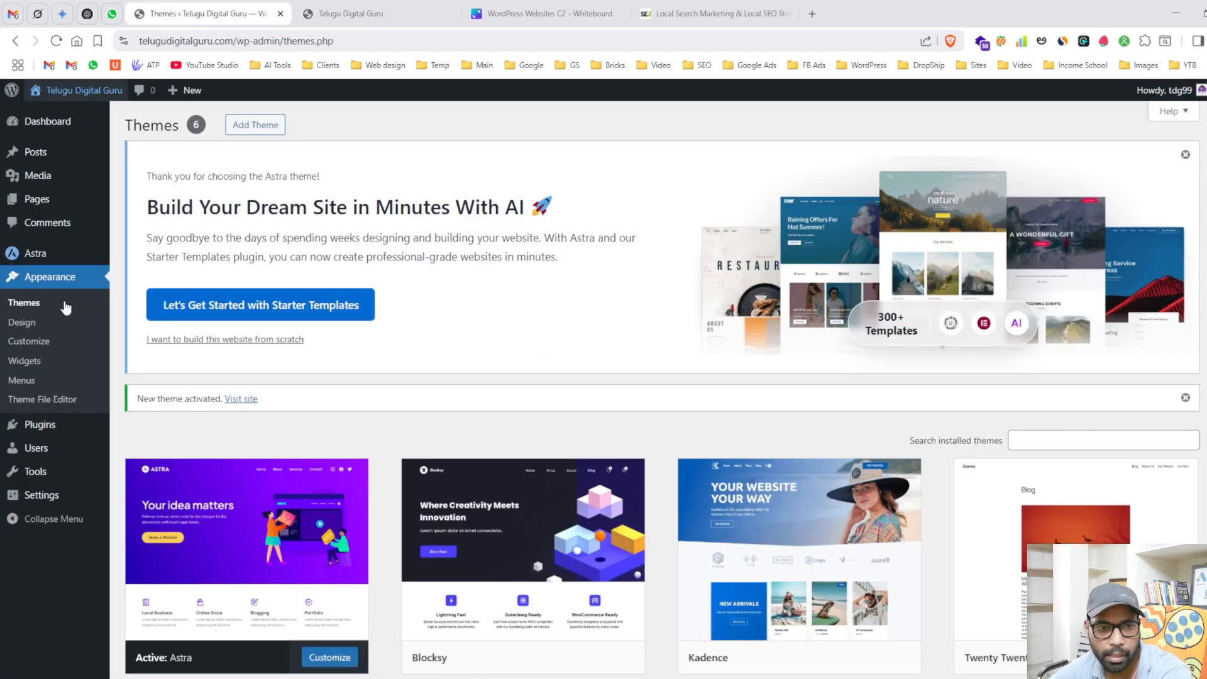
click(33, 284)
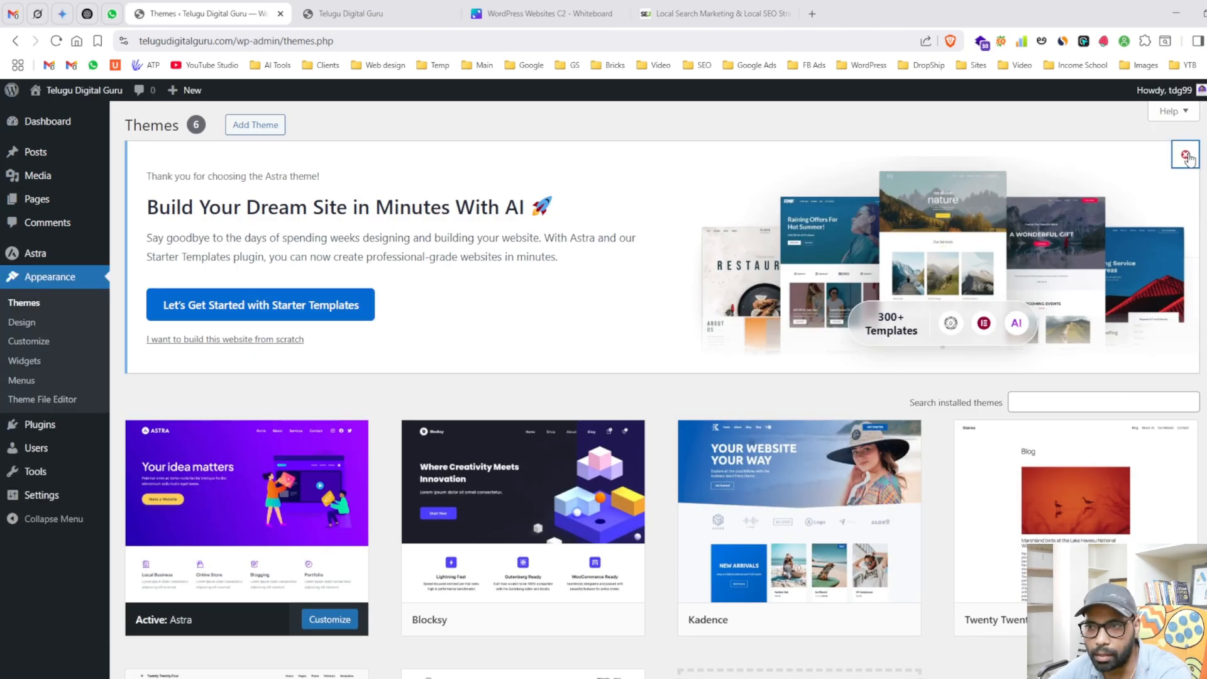
click(1186, 154)
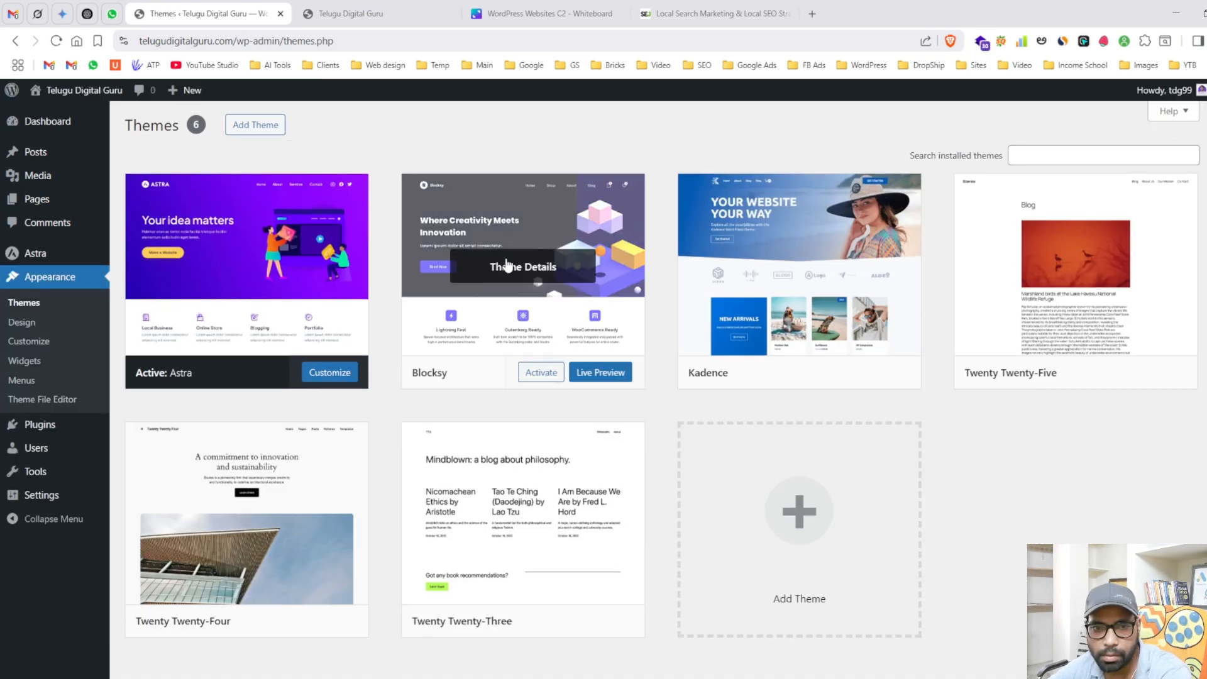
- Activate the Twenty Twenty-Five theme and reload the live site to check how its front page looks
scroll(374, 346, down, 1)
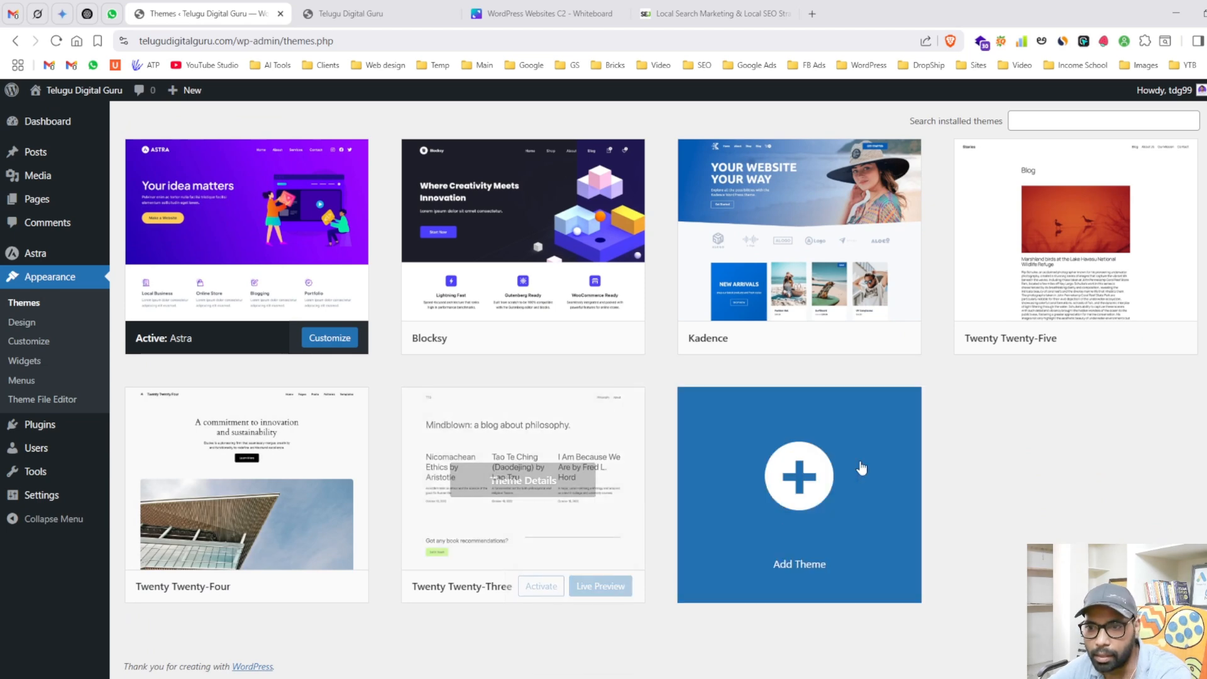
click(1094, 337)
click(308, 13)
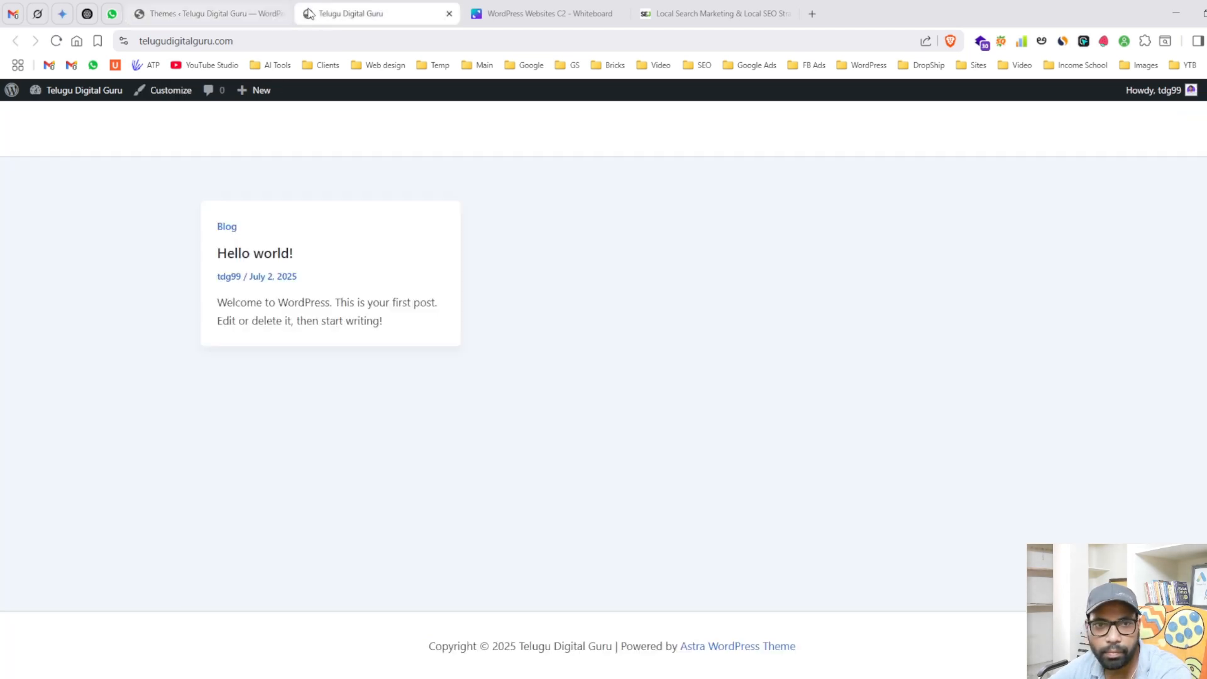
click(58, 41)
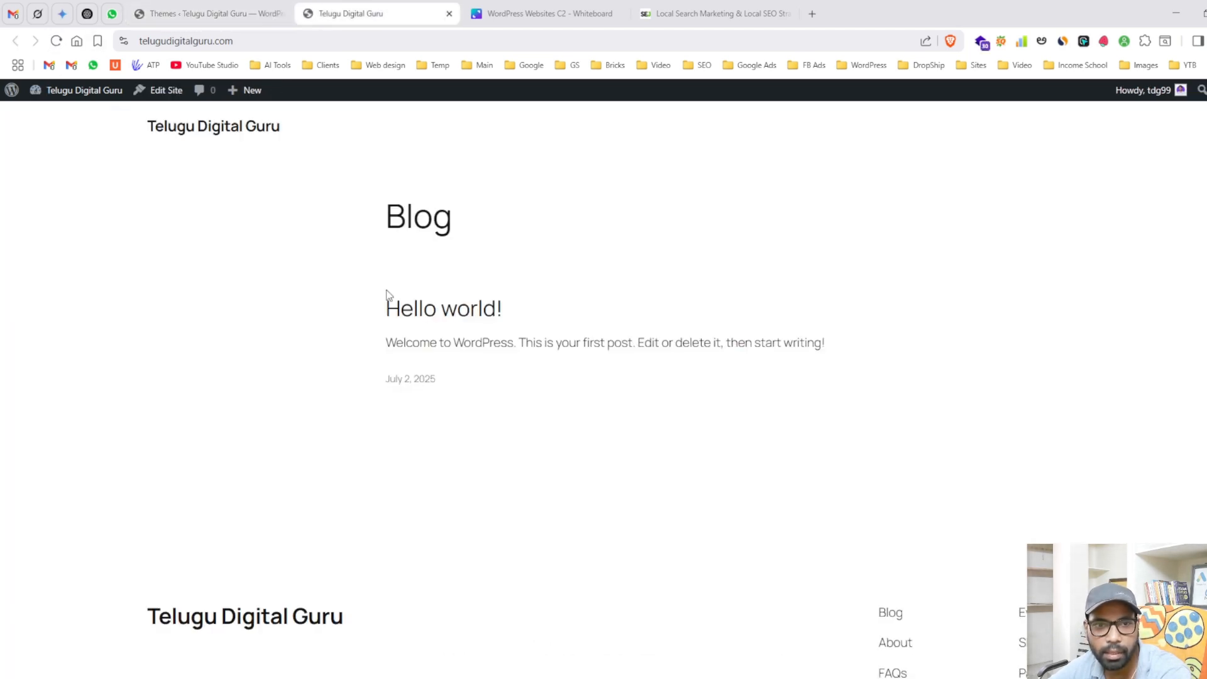
- Activate the Astra theme again and reload the live site to compare its front page
click(214, 13)
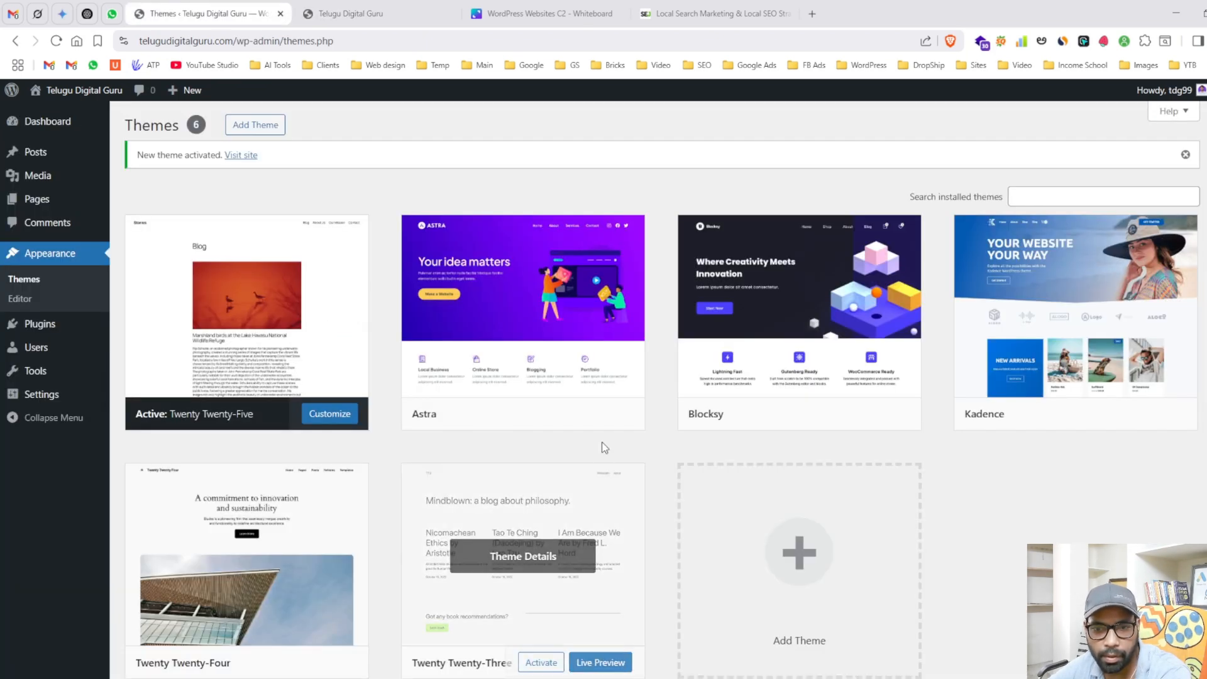
click(541, 414)
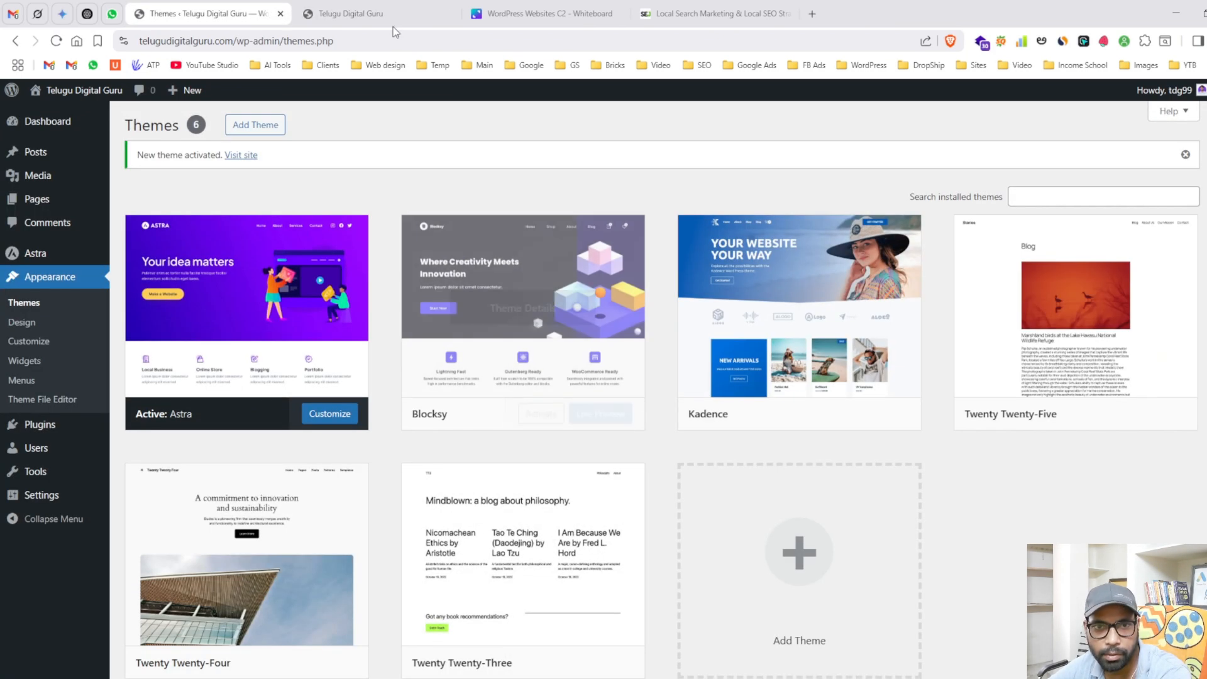
click(308, 14)
click(56, 41)
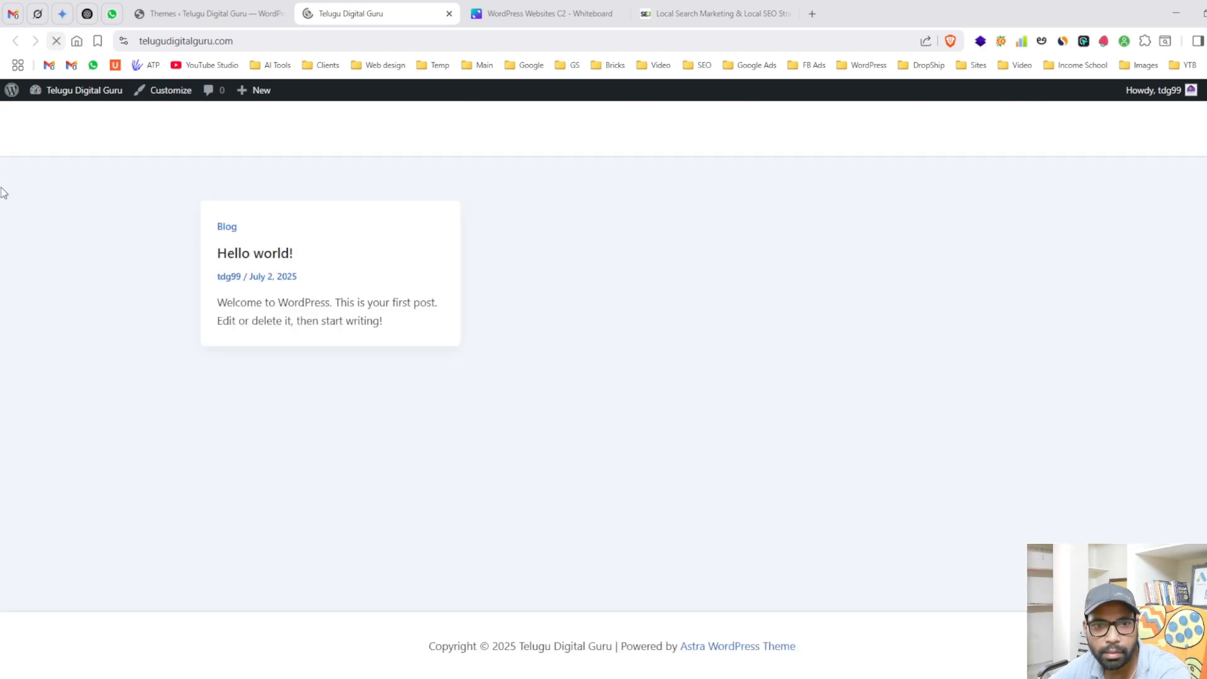
- Activate the Blocksy theme and reload the live site to see the front page's new design
click(203, 14)
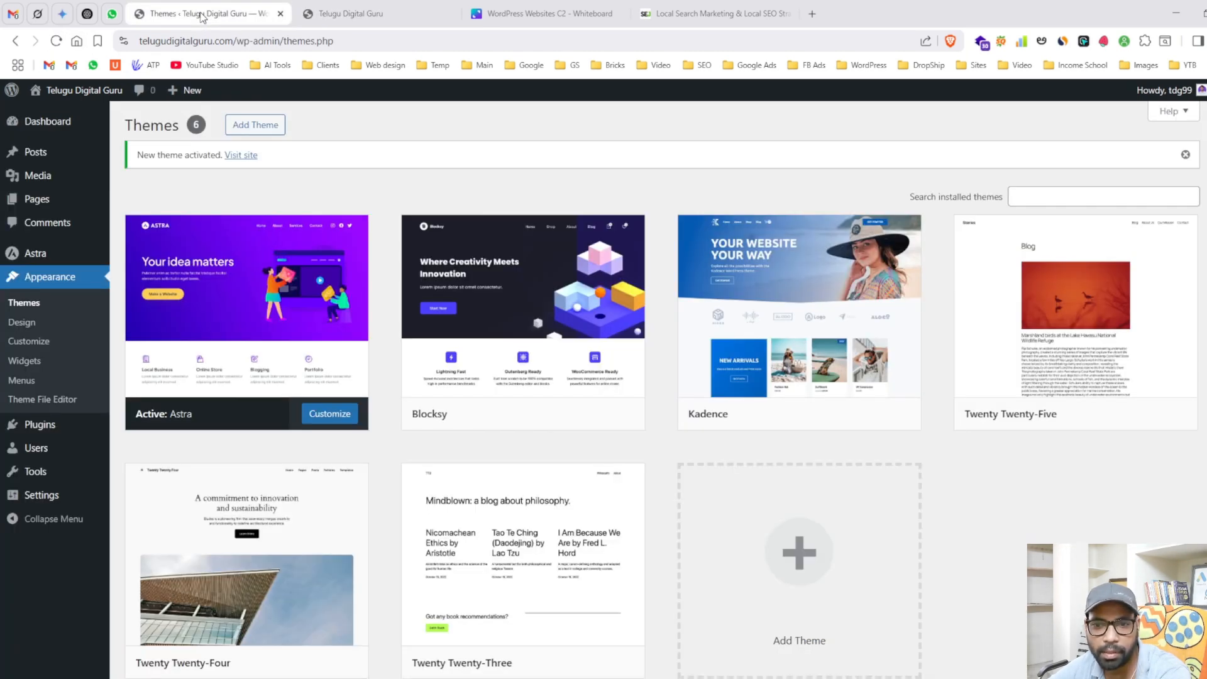
click(553, 413)
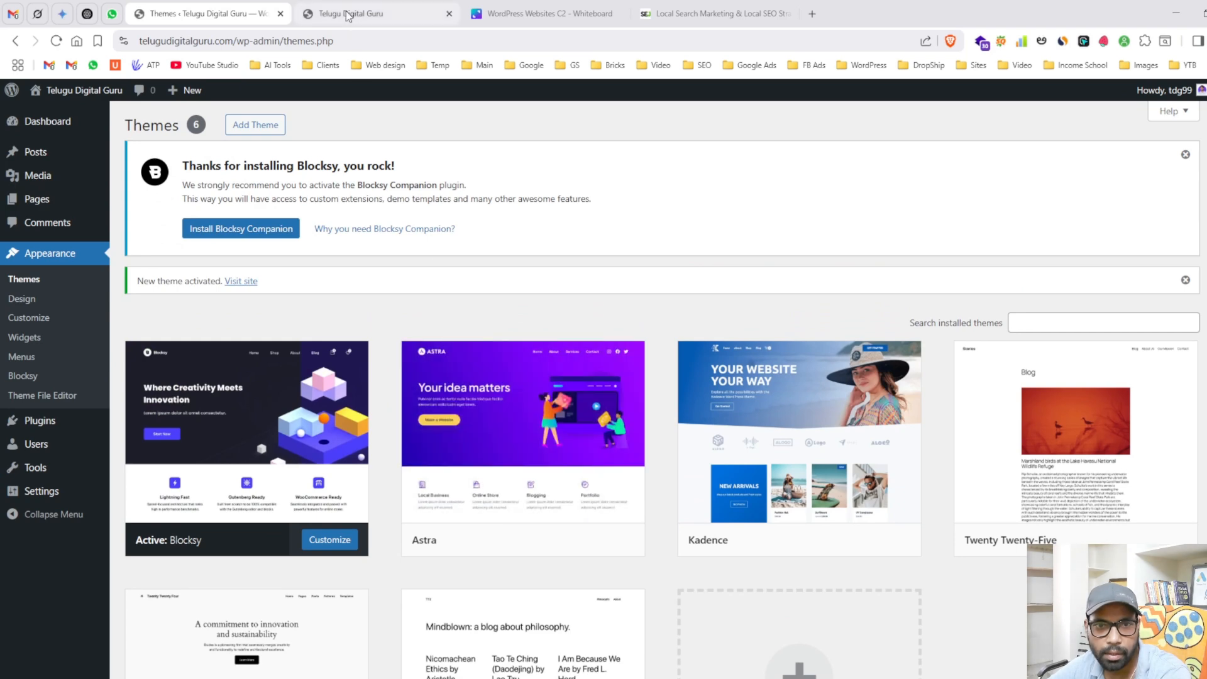
click(349, 13)
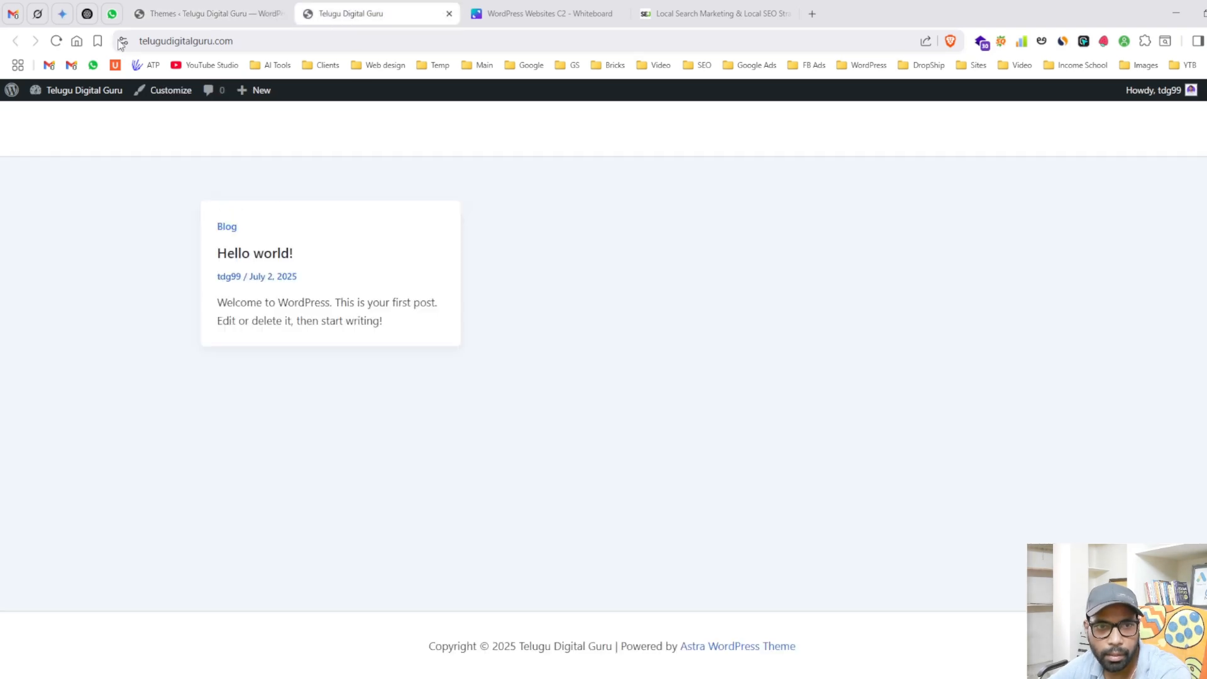
click(56, 41)
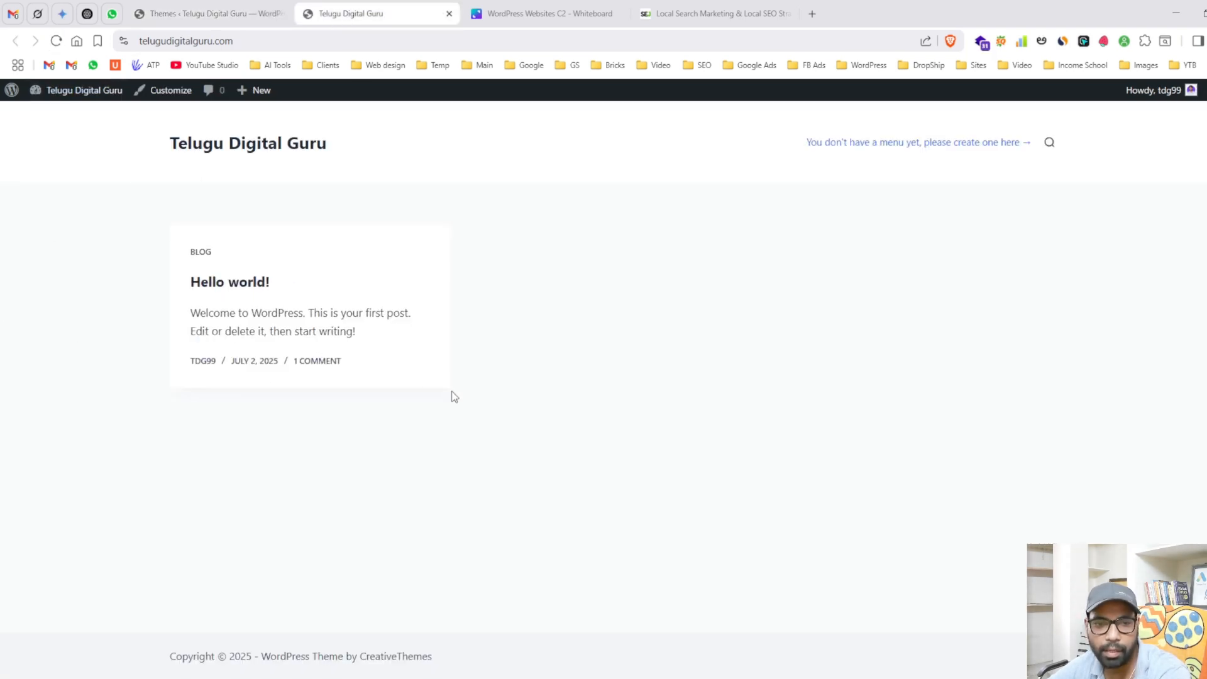
click(188, 19)
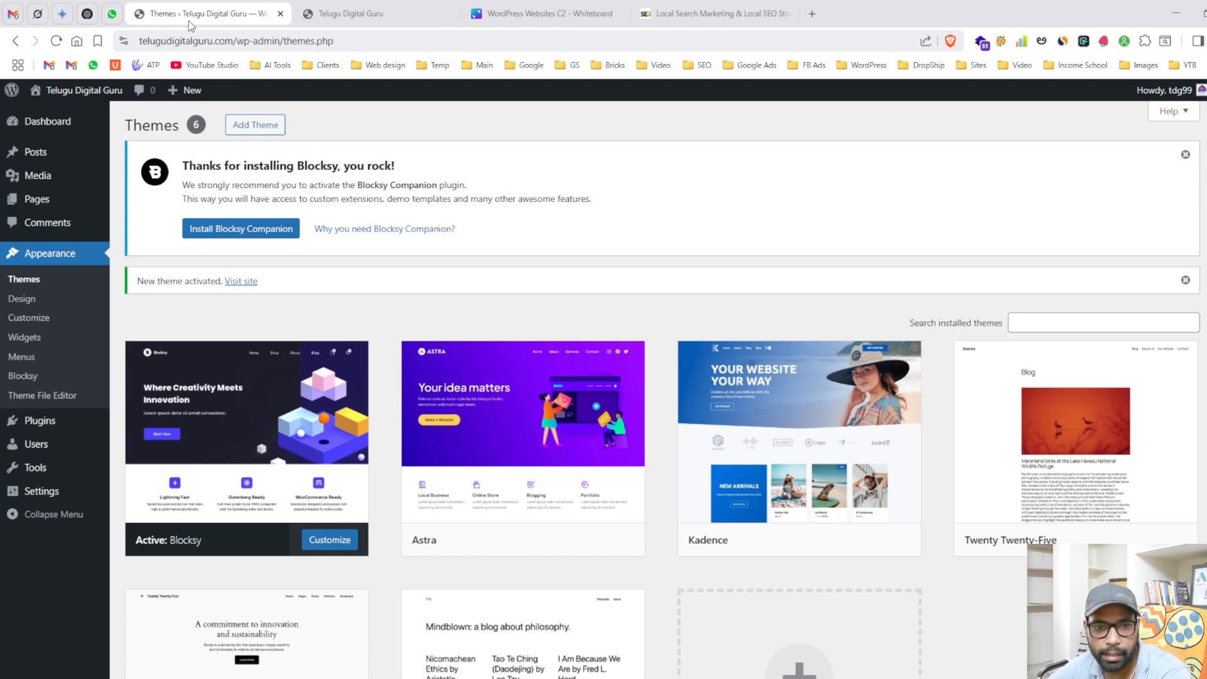
click(376, 9)
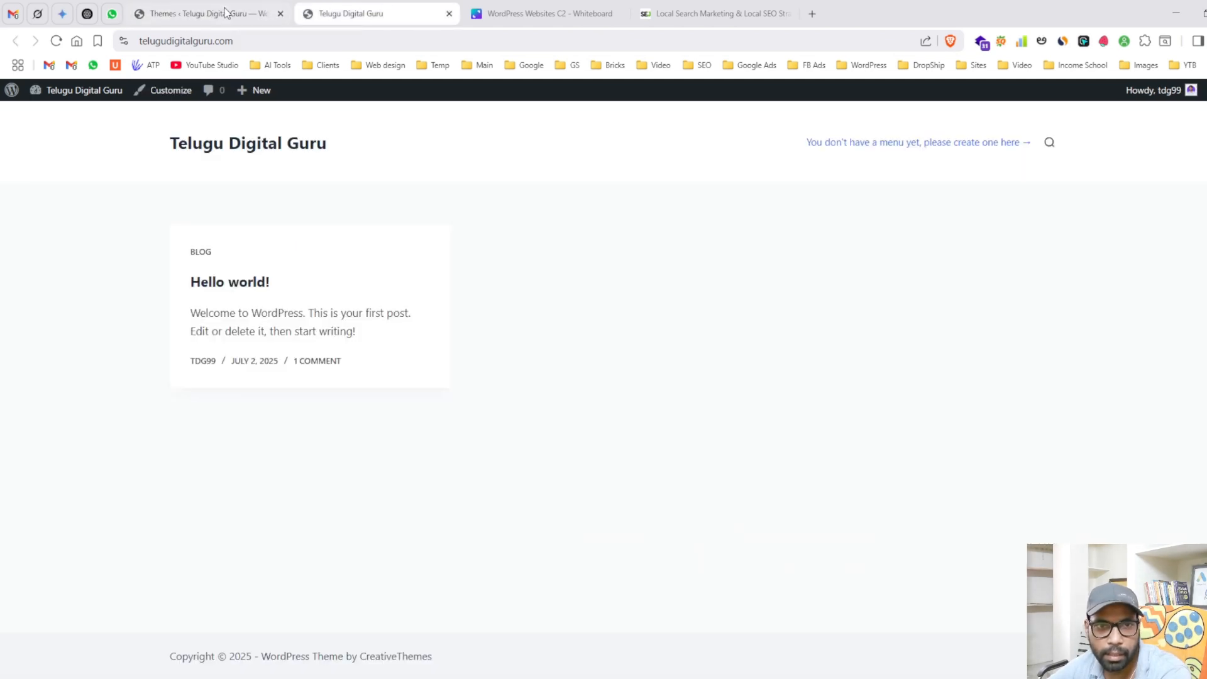
click(214, 14)
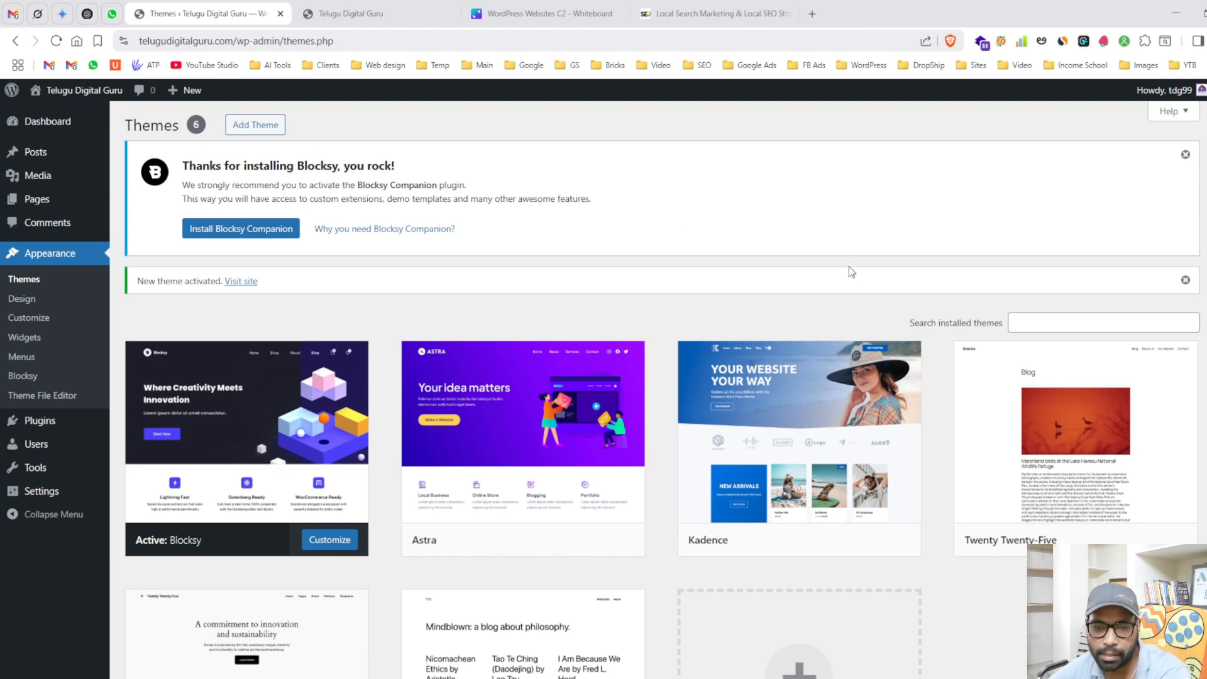
- Look over the installed themes and open the installed plugins list to review its plugins
scroll(603, 216, down, 3)
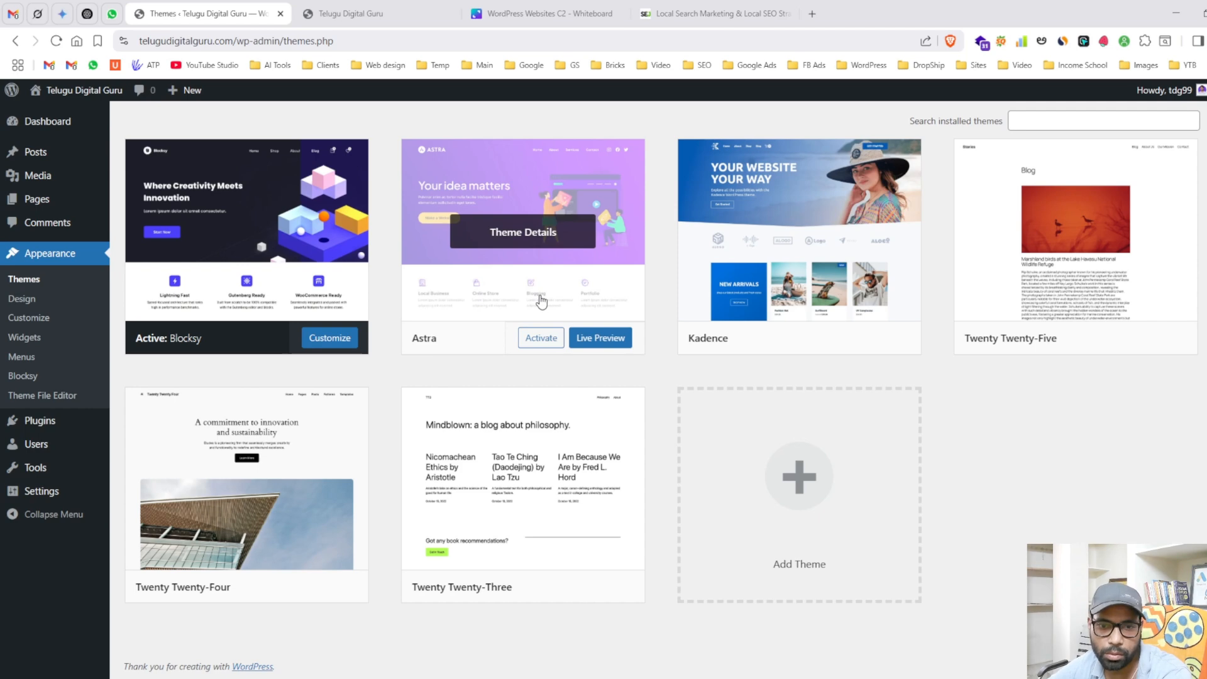
click(70, 431)
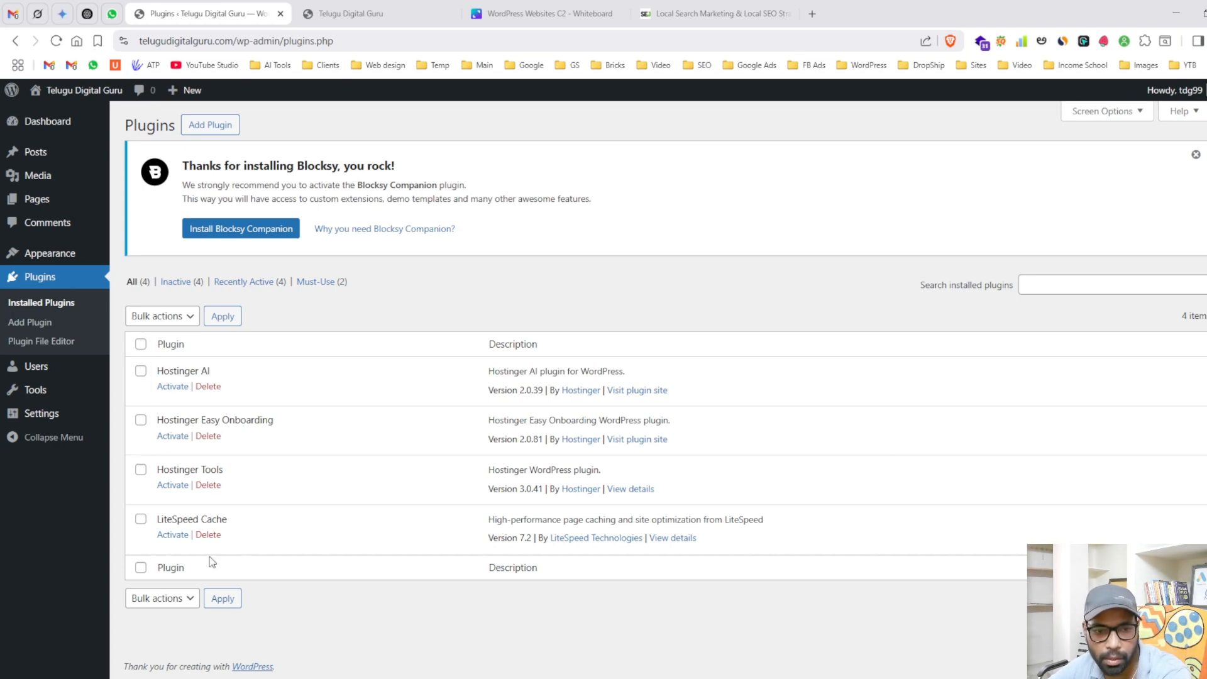
double_click(140, 348)
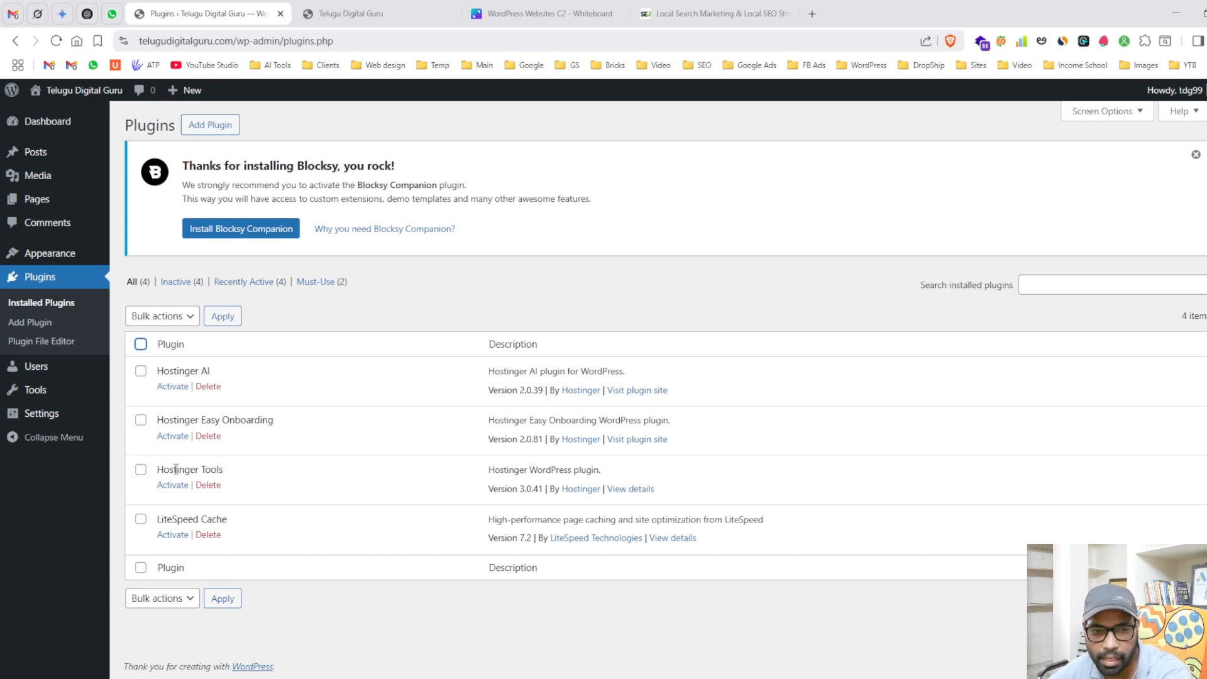
- Dismiss the Blocksy notice on the Add Plugins page and briefly show the form for uploading a zipped plugin
click(205, 130)
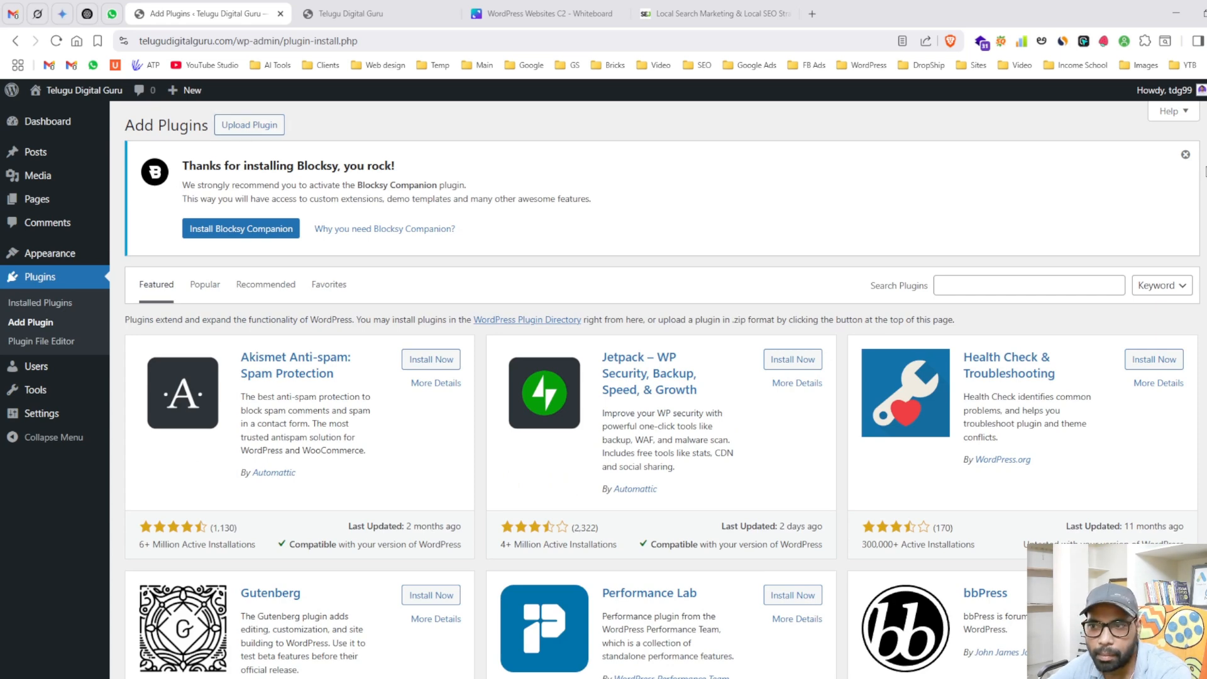
click(1184, 156)
click(259, 137)
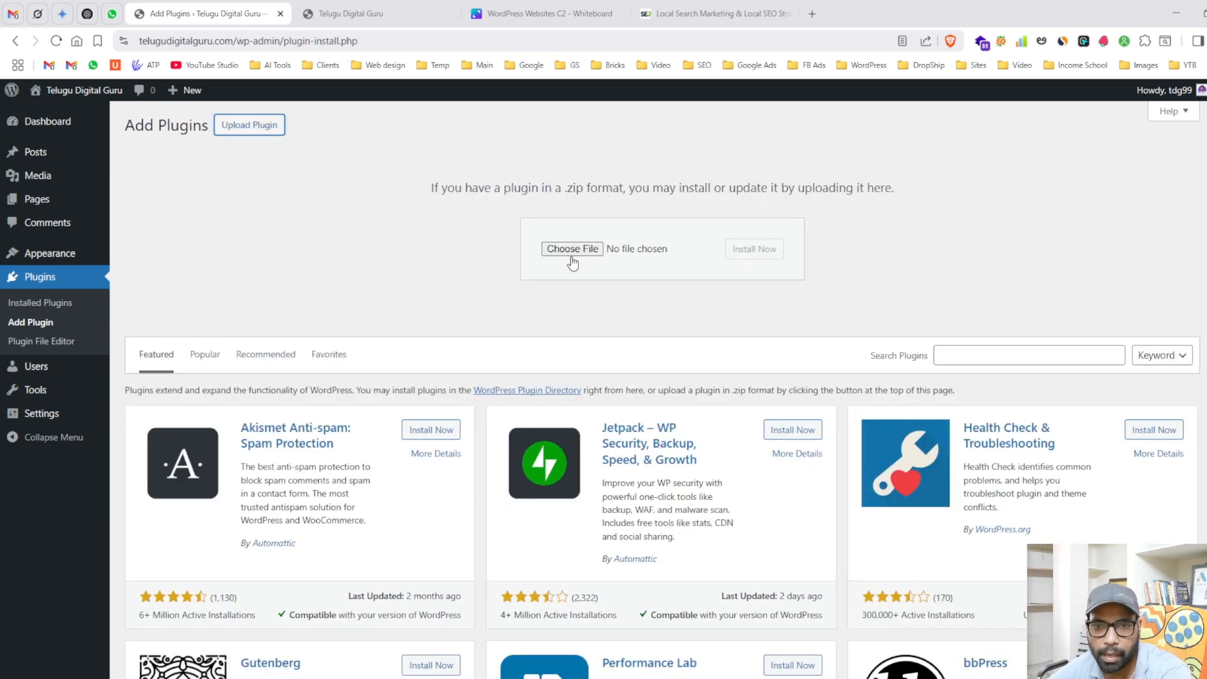
click(271, 137)
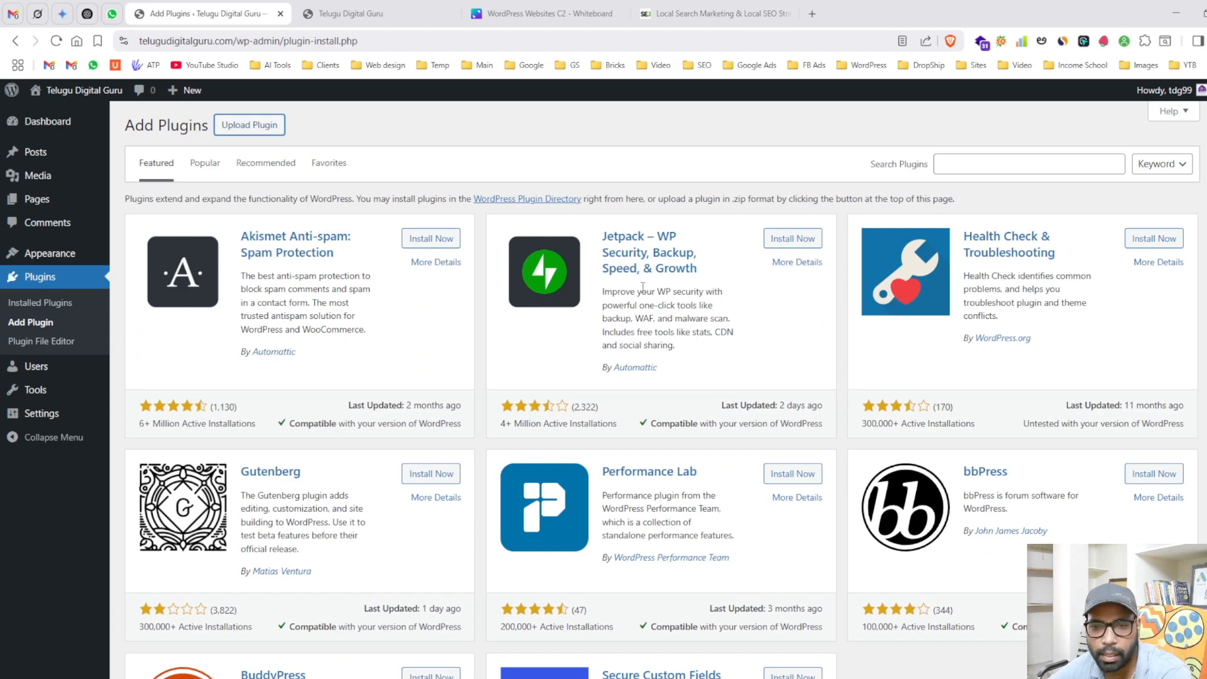
- Browse the popular plugins available for installation, including Elementor, Contact Form 7, Yoast SEO, WooCommerce, LiteSpeed Cache, WPForms and Wordfence
click(205, 165)
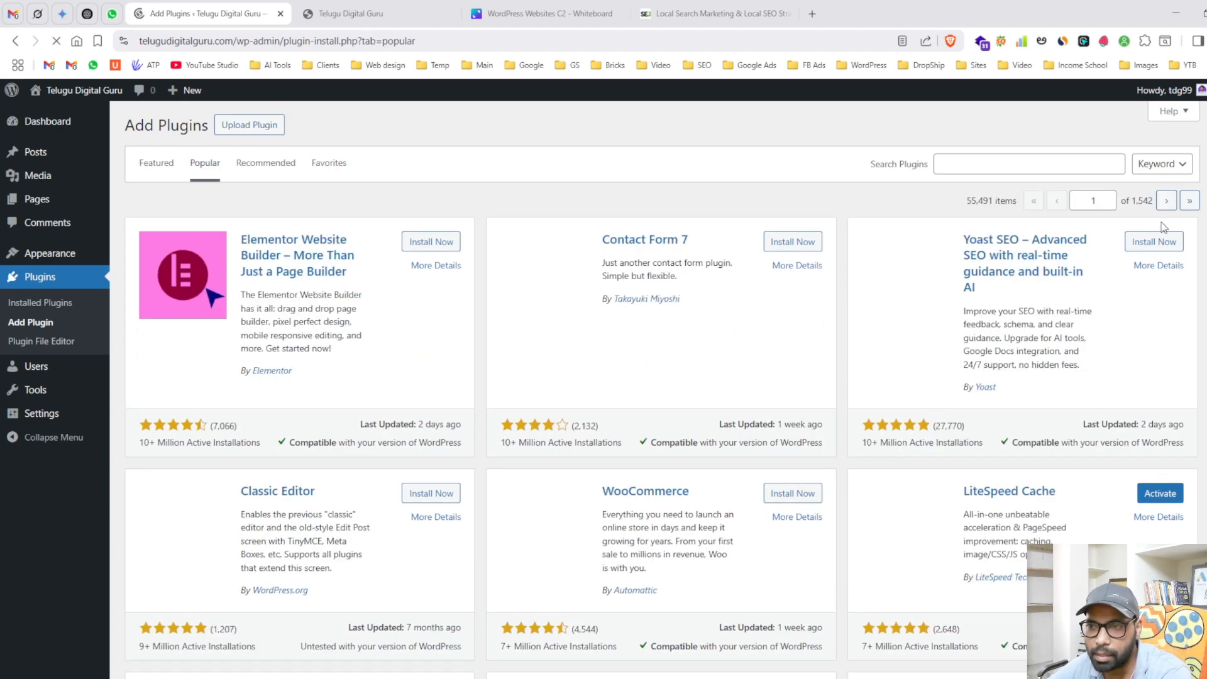
drag(1206, 104, 1163, 203)
scroll(1163, 207, up, 12)
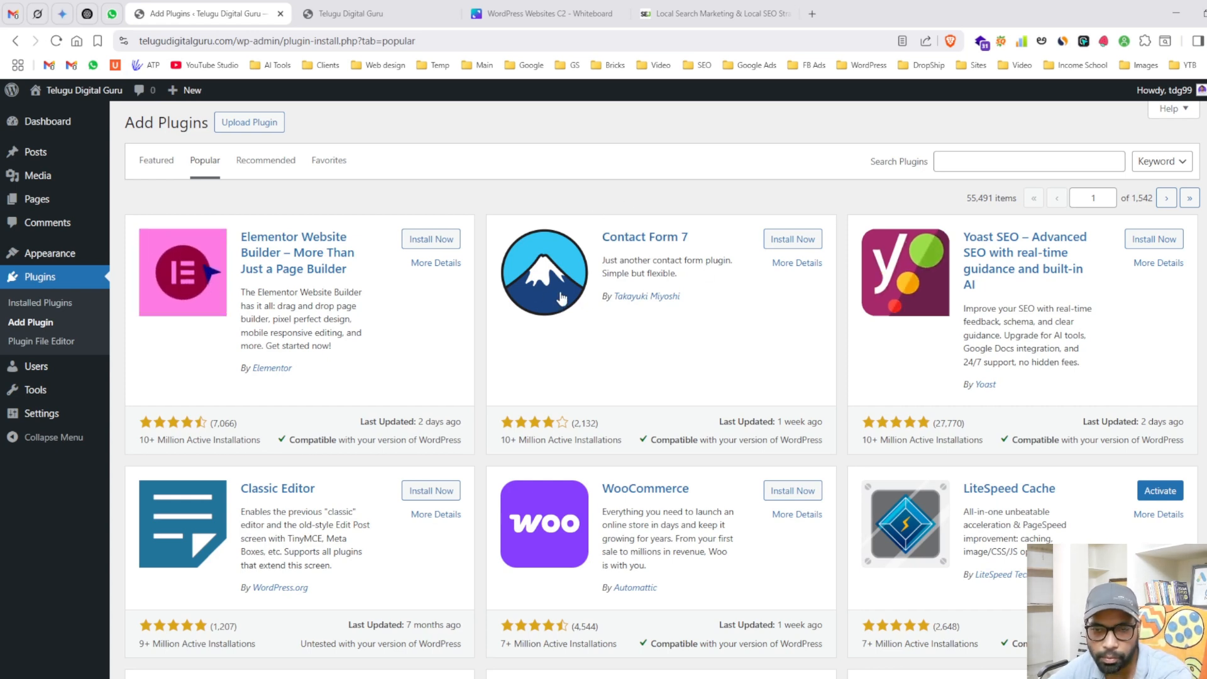
scroll(632, 251, down, 7)
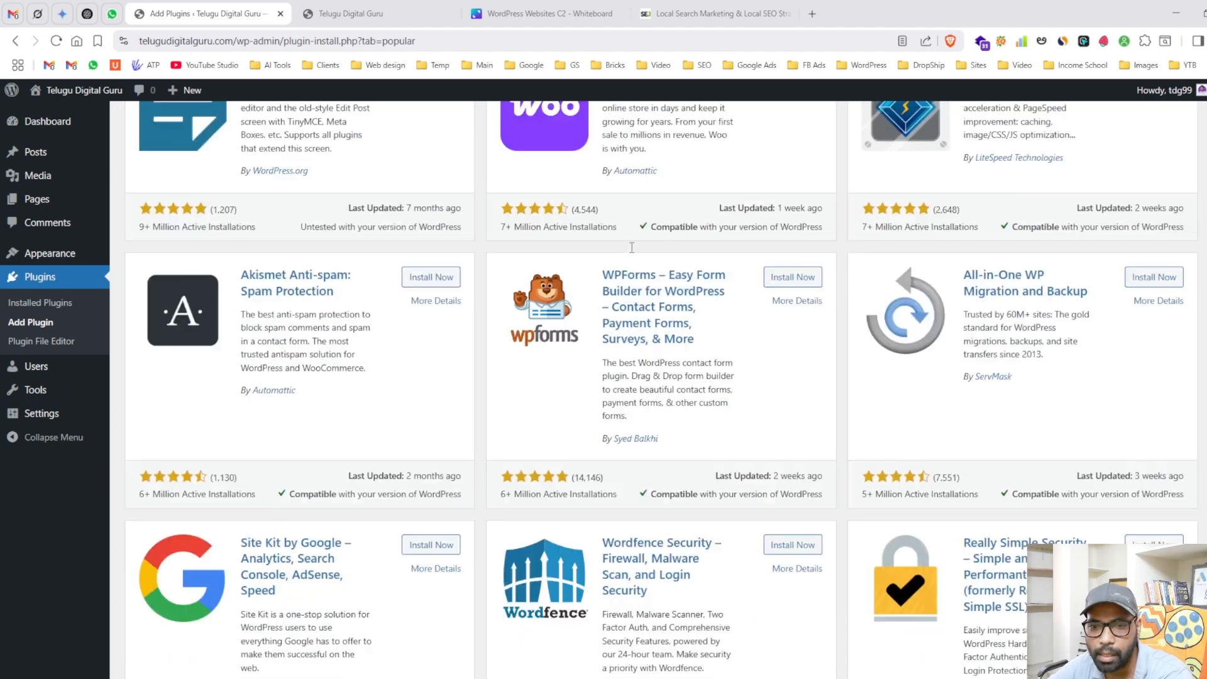
scroll(632, 252, down, 7)
scroll(631, 252, up, 15)
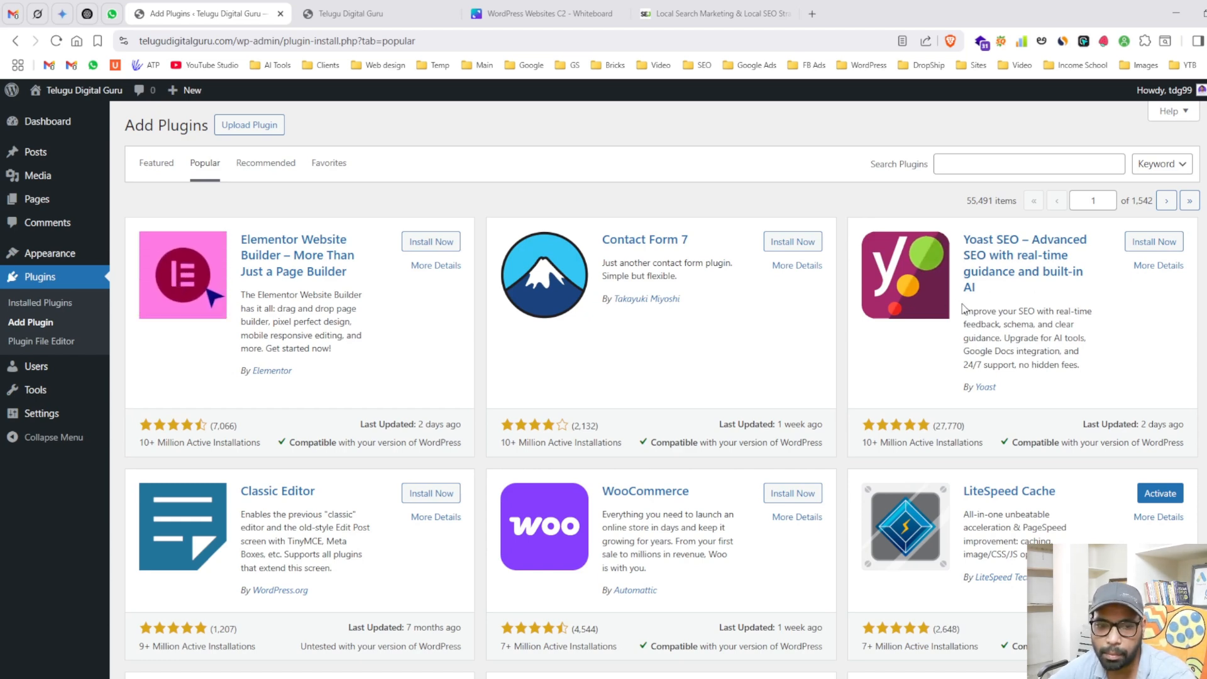
scroll(963, 308, down, 4)
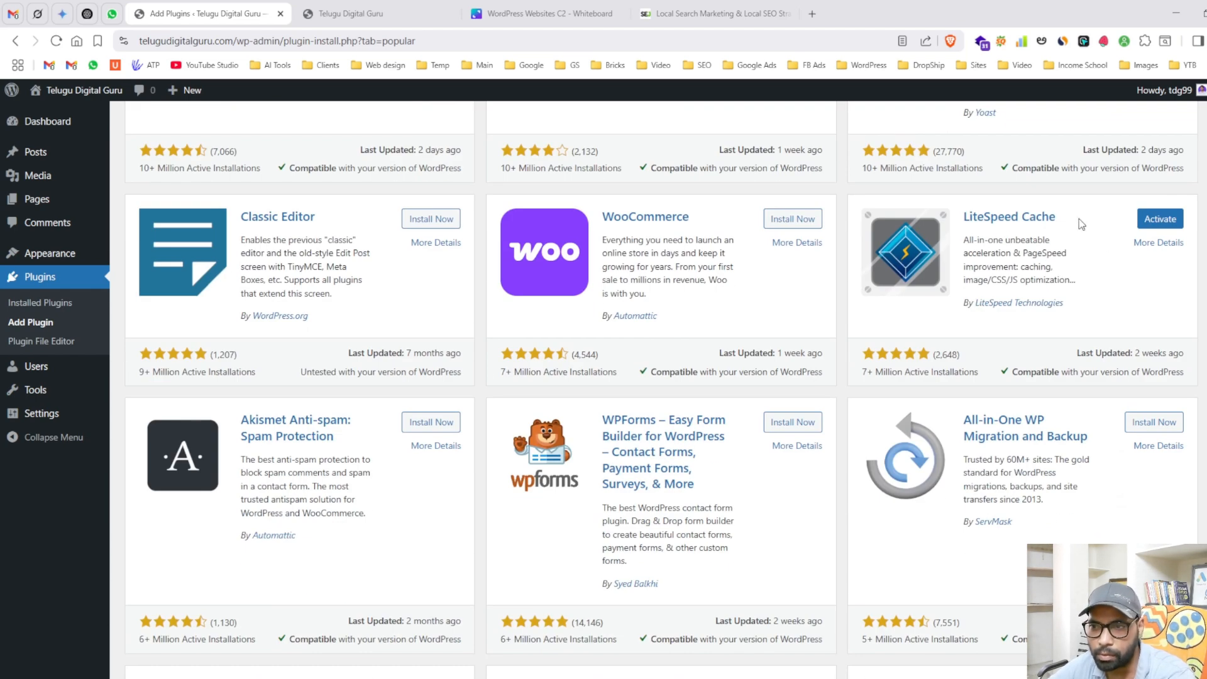
scroll(984, 237, down, 7)
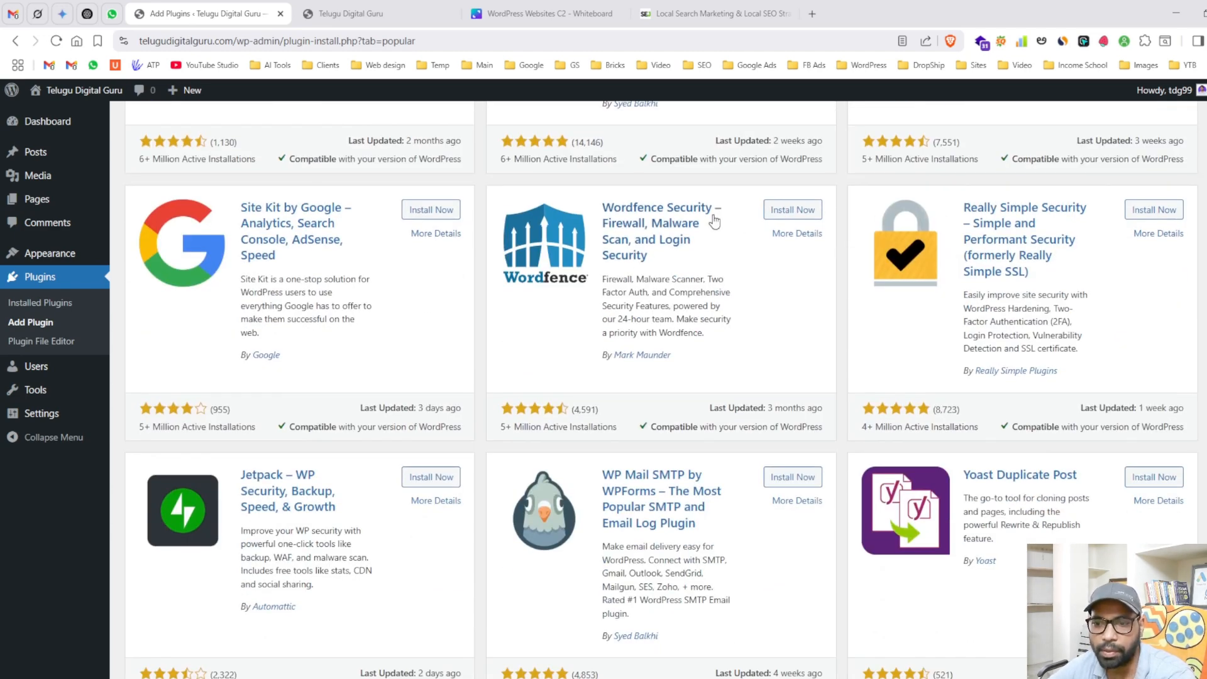
scroll(714, 220, down, 11)
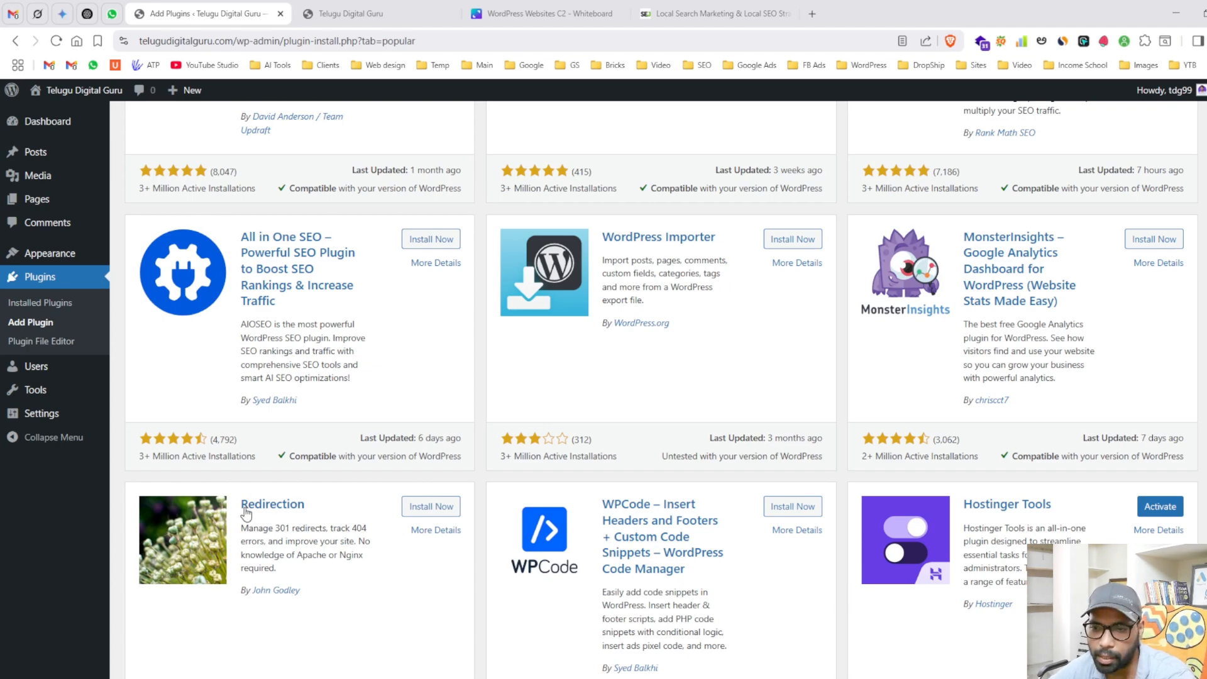
scroll(773, 387, up, 15)
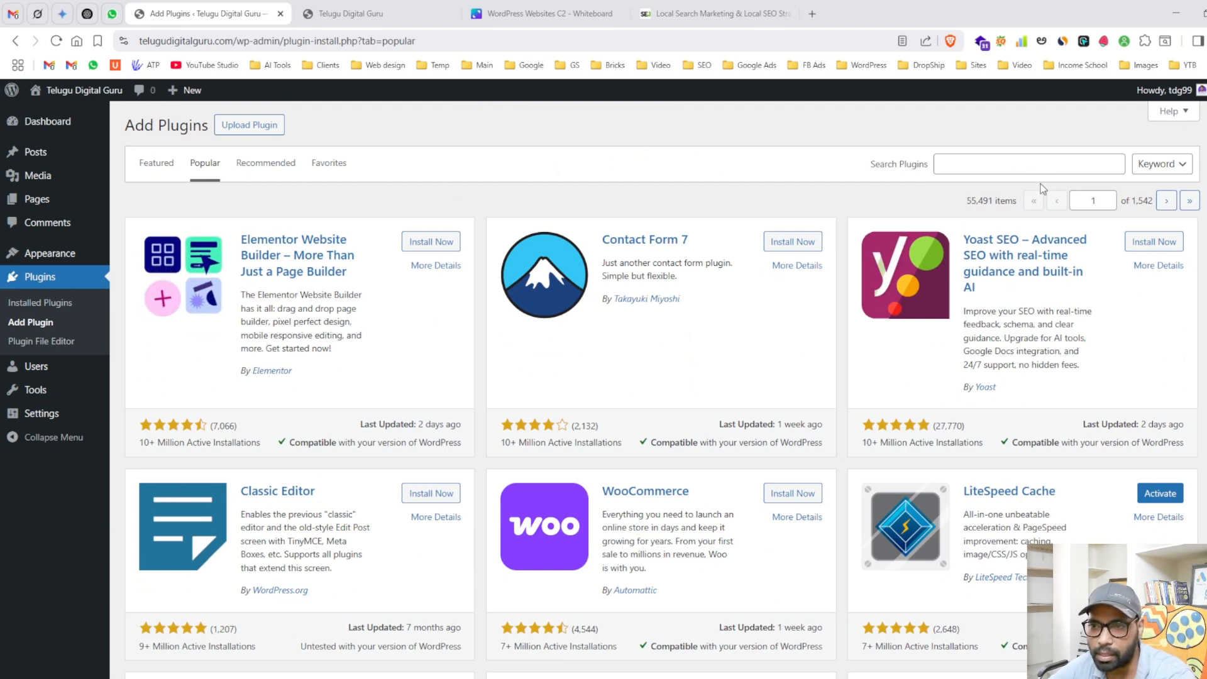
- Highlight the total number of available plugins above the popular plugins list
drag(992, 201, 1190, 202)
drag(1067, 201, 879, 202)
click(957, 205)
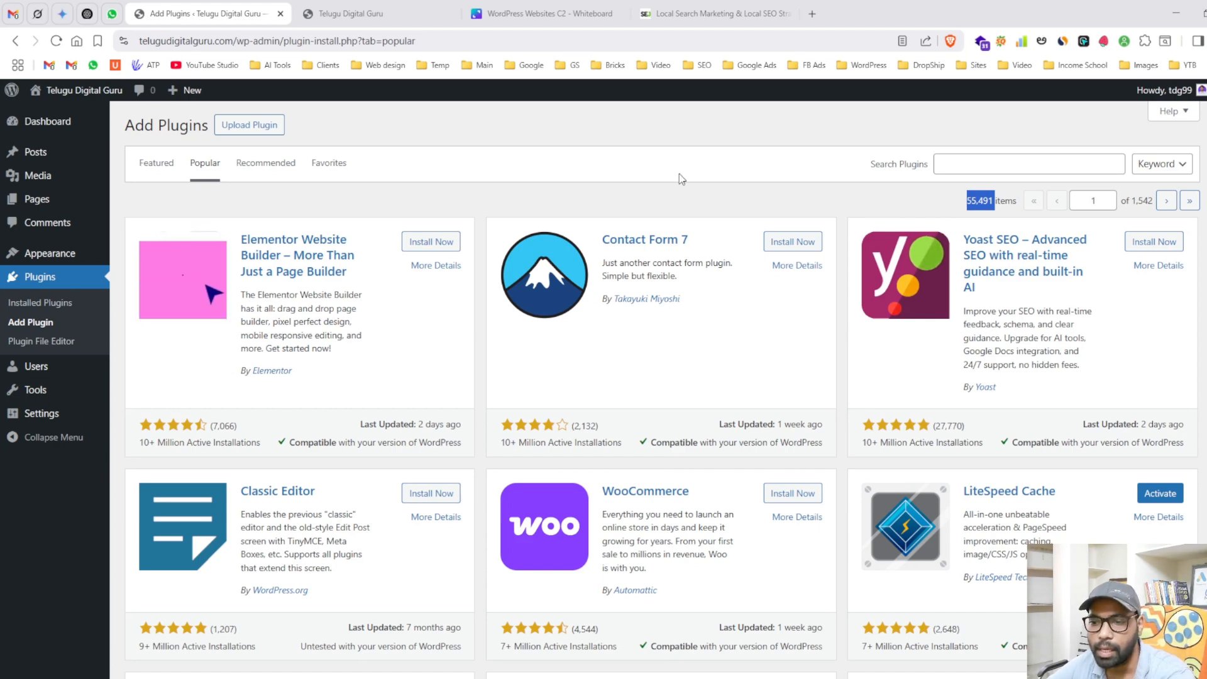
- Go back to the installed themes list and check which theme is marked as active
click(15, 258)
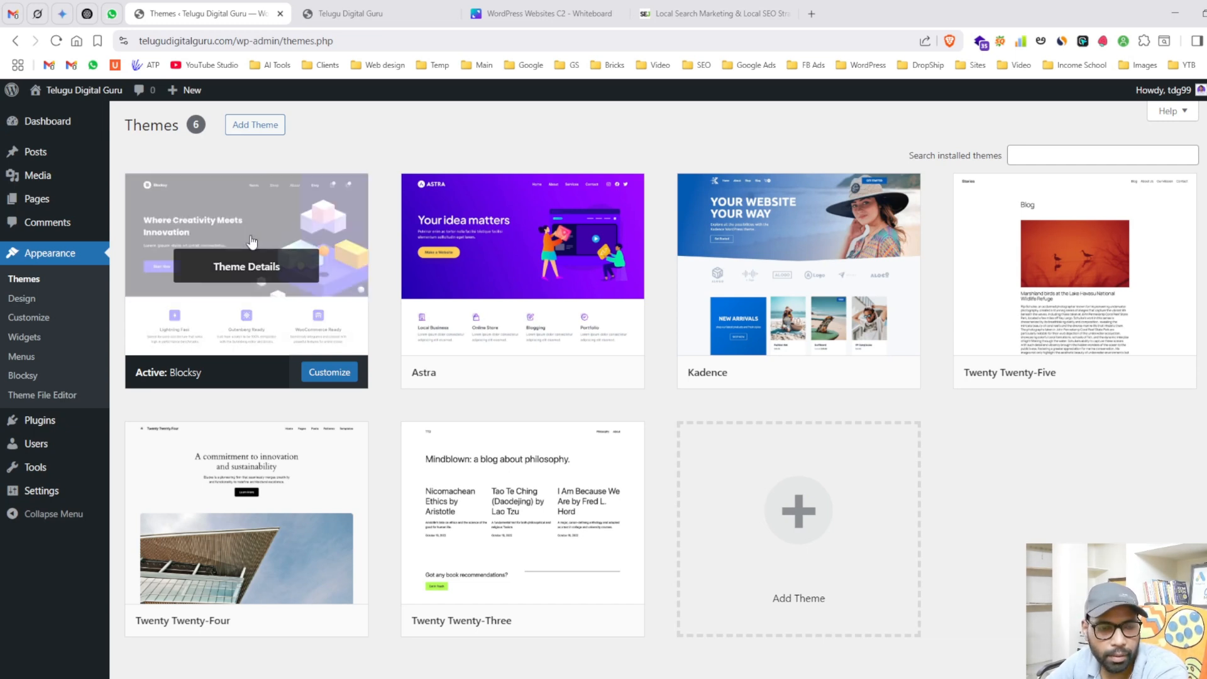
drag(204, 375, 156, 383)
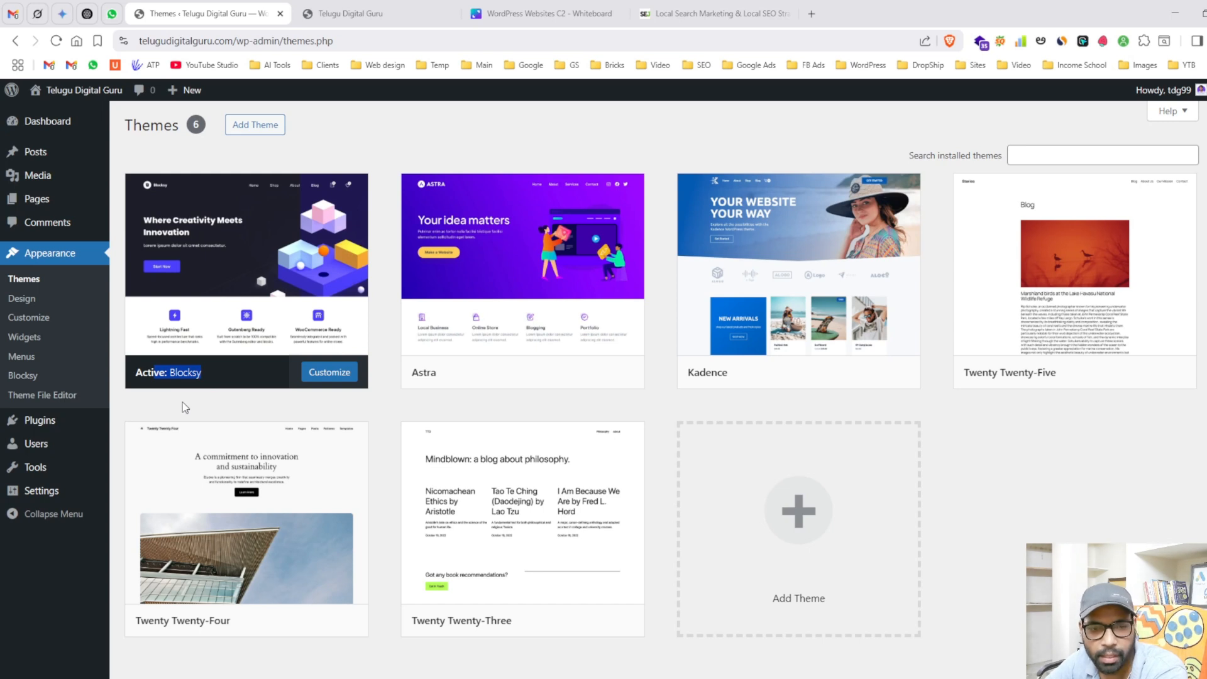
click(203, 398)
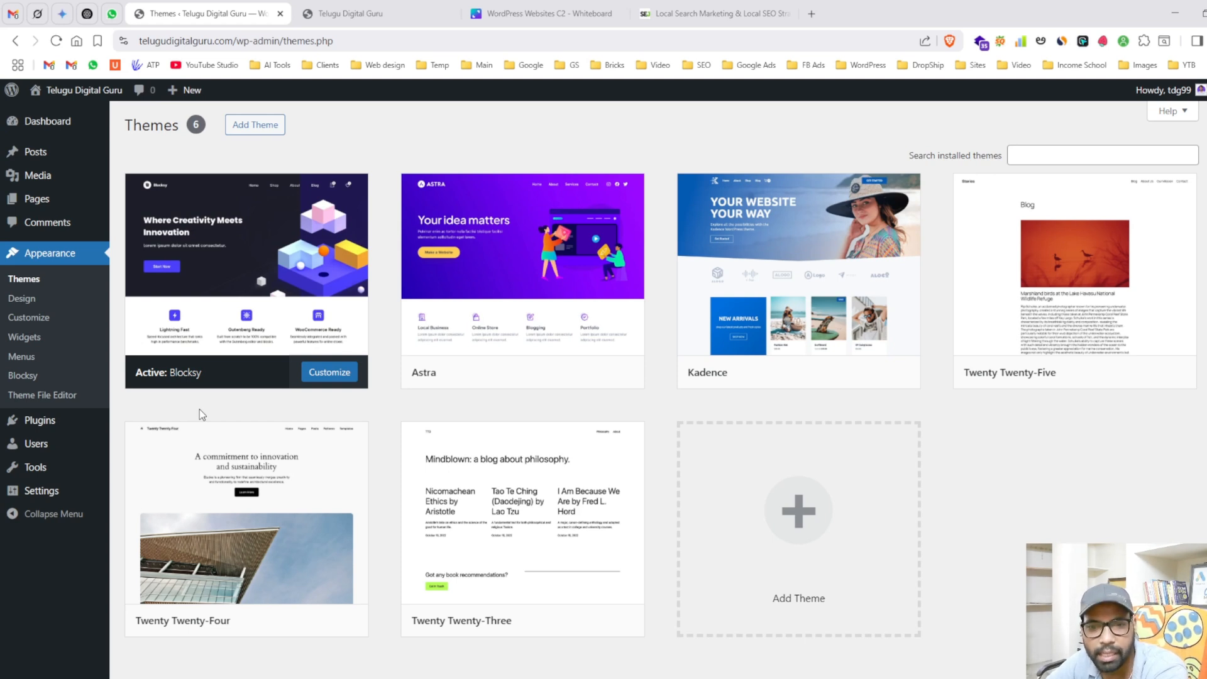
mouse_move(528, 322)
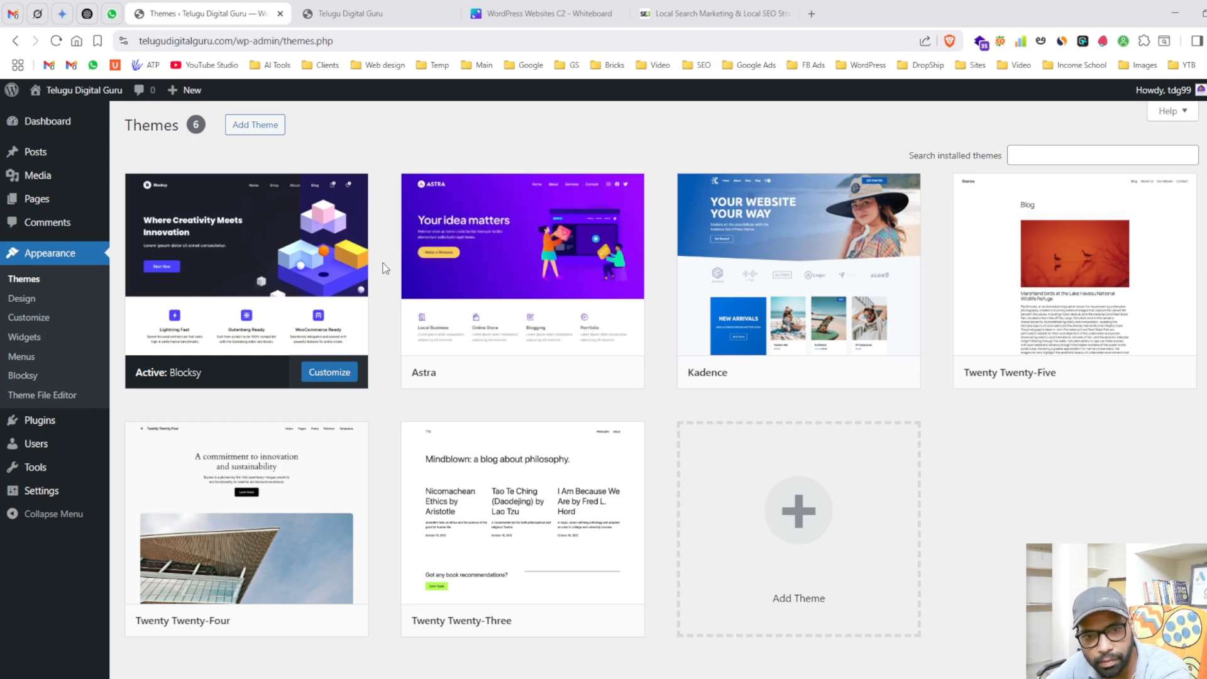
mouse_move(768, 312)
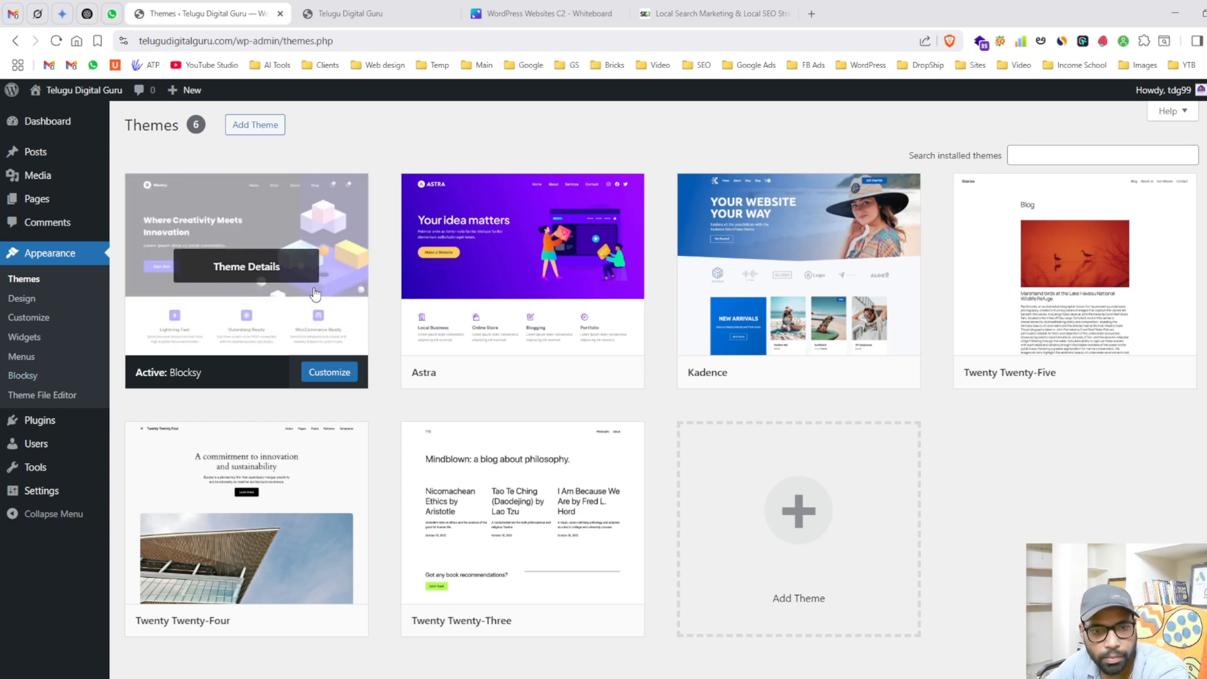
double_click(130, 125)
click(424, 150)
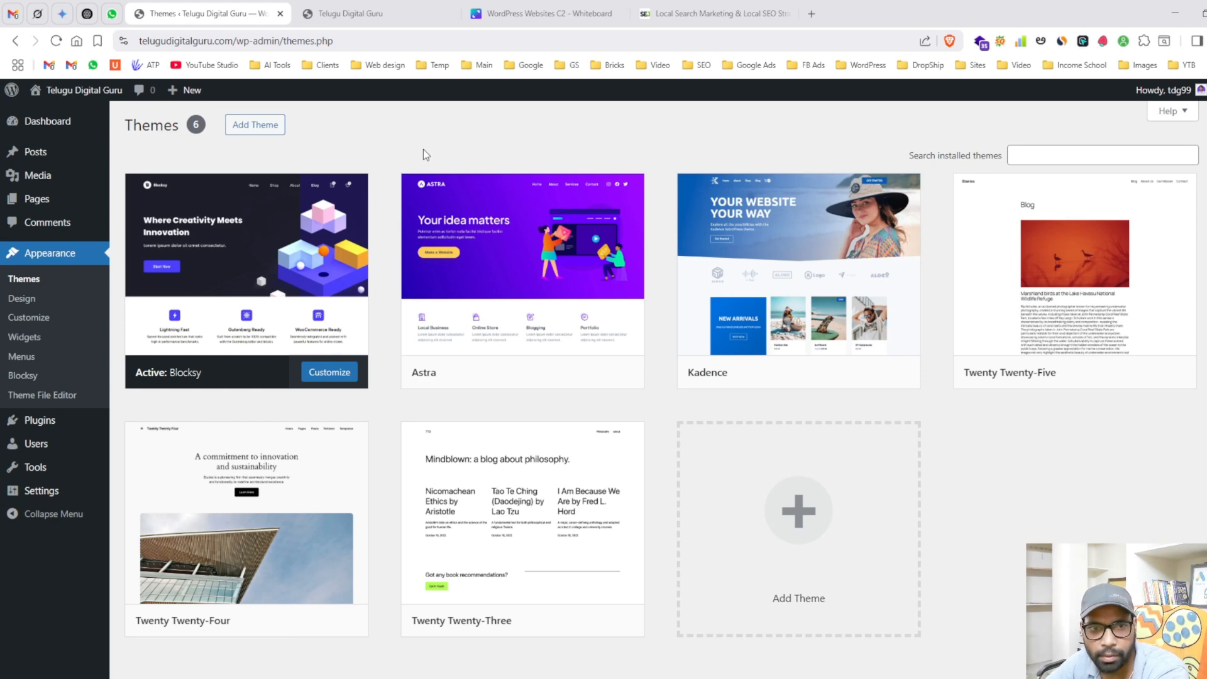
- Look through the Blocksy theme's options page down to the companion plugin and child theme offers, and return to the installed themes
click(44, 376)
scroll(439, 406, down, 4)
scroll(472, 387, down, 5)
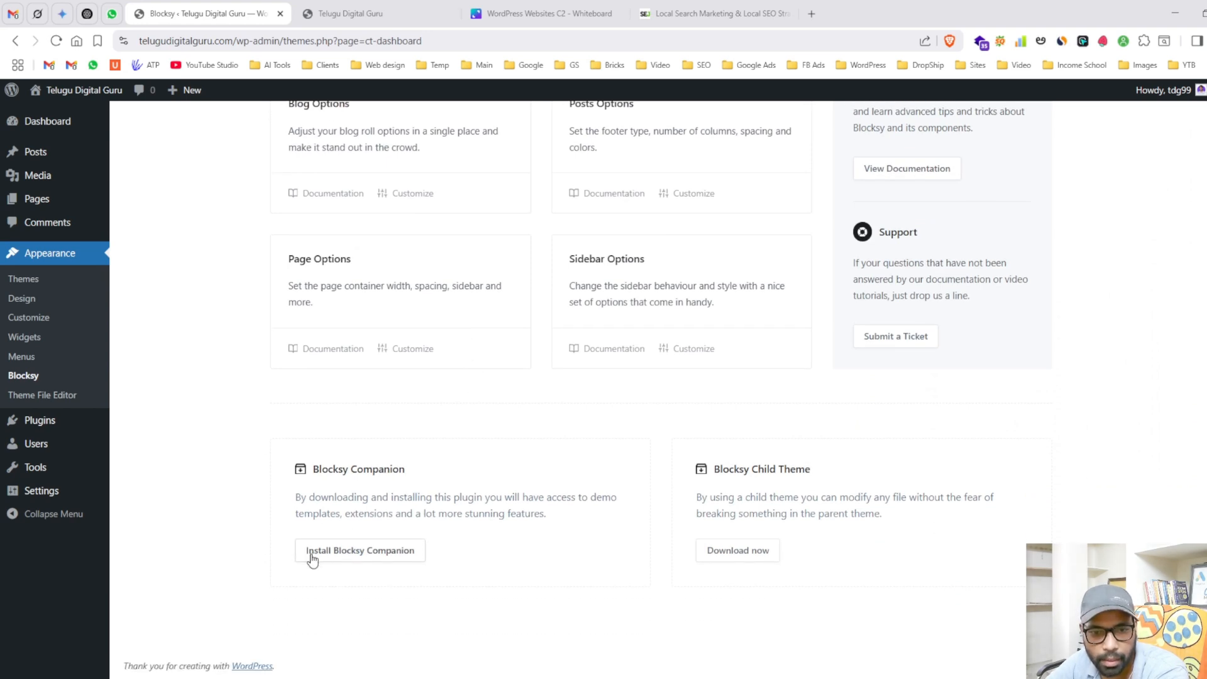
scroll(189, 560, up, 4)
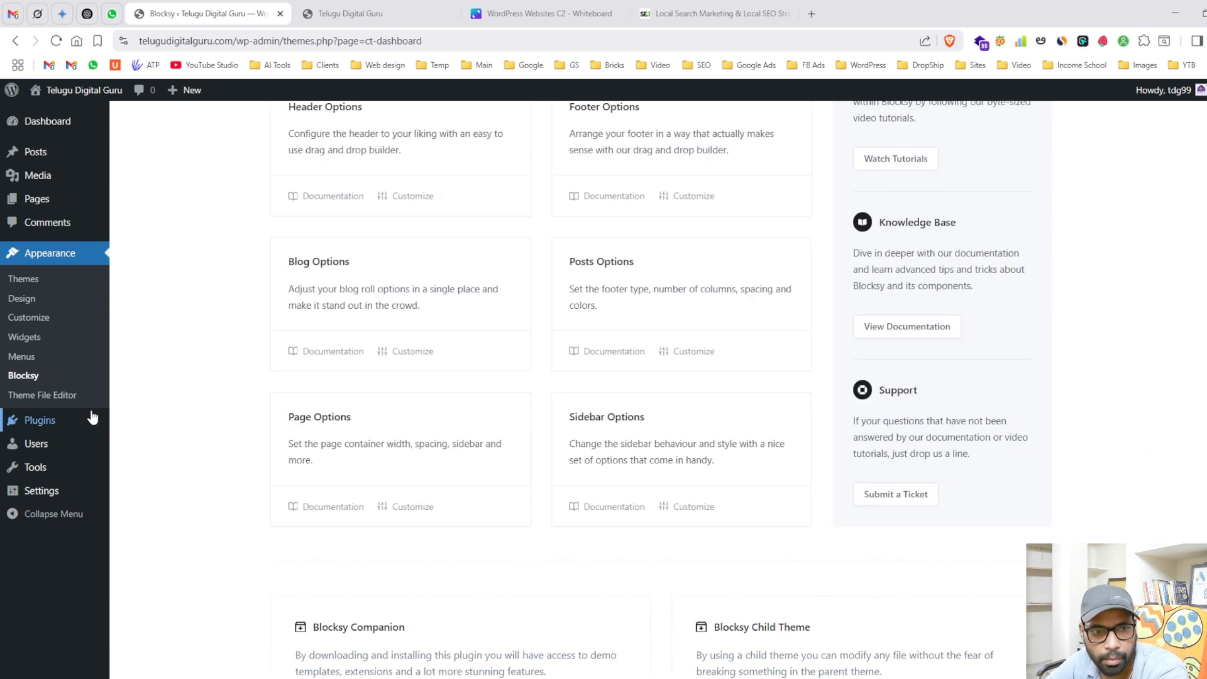
click(49, 258)
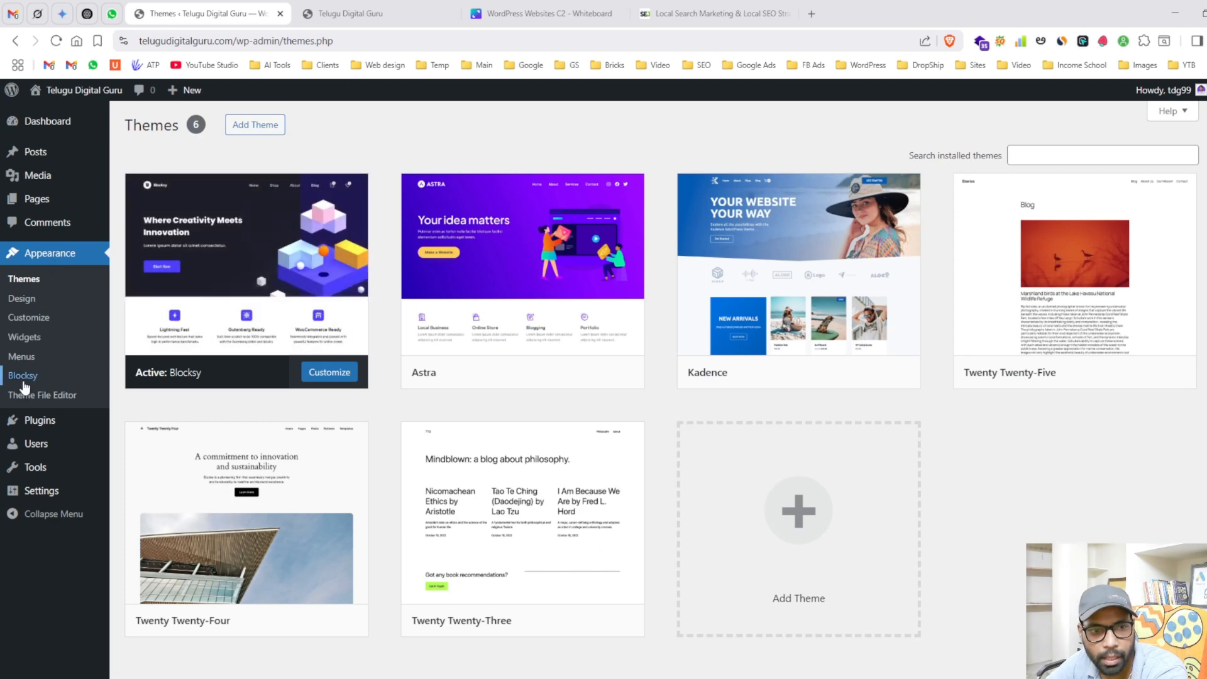
- Install the Blocksy Companion plugin from the Blocksy theme's options page
click(31, 377)
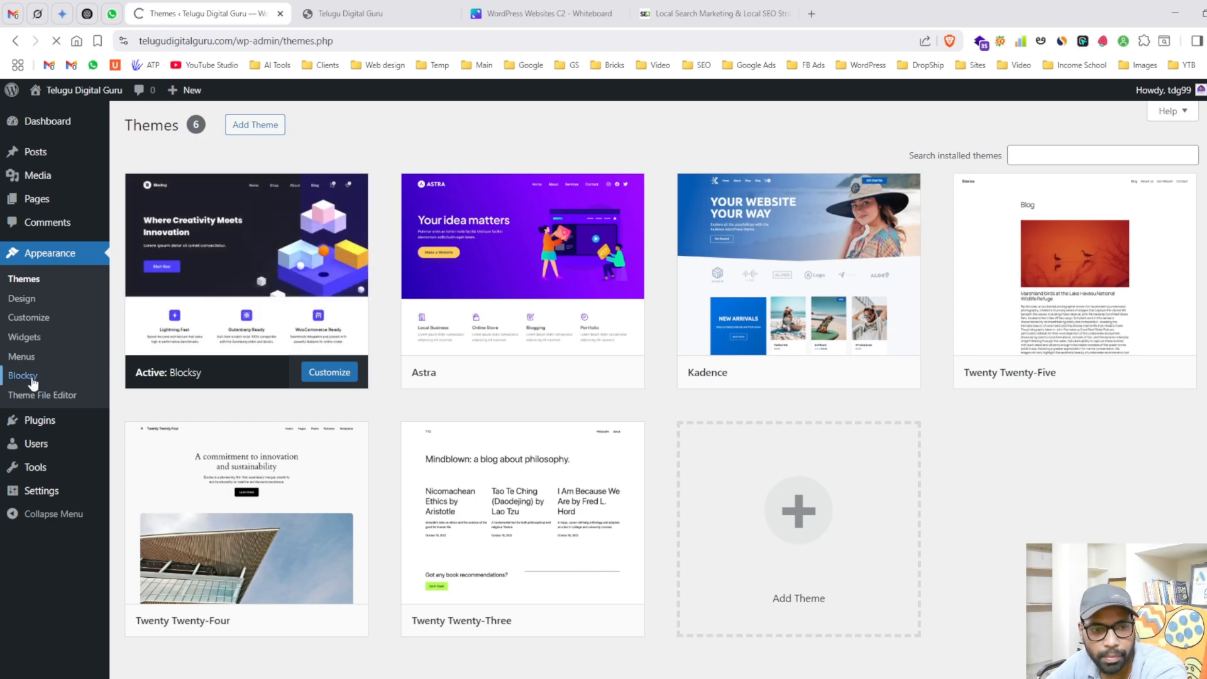
scroll(182, 338, down, 9)
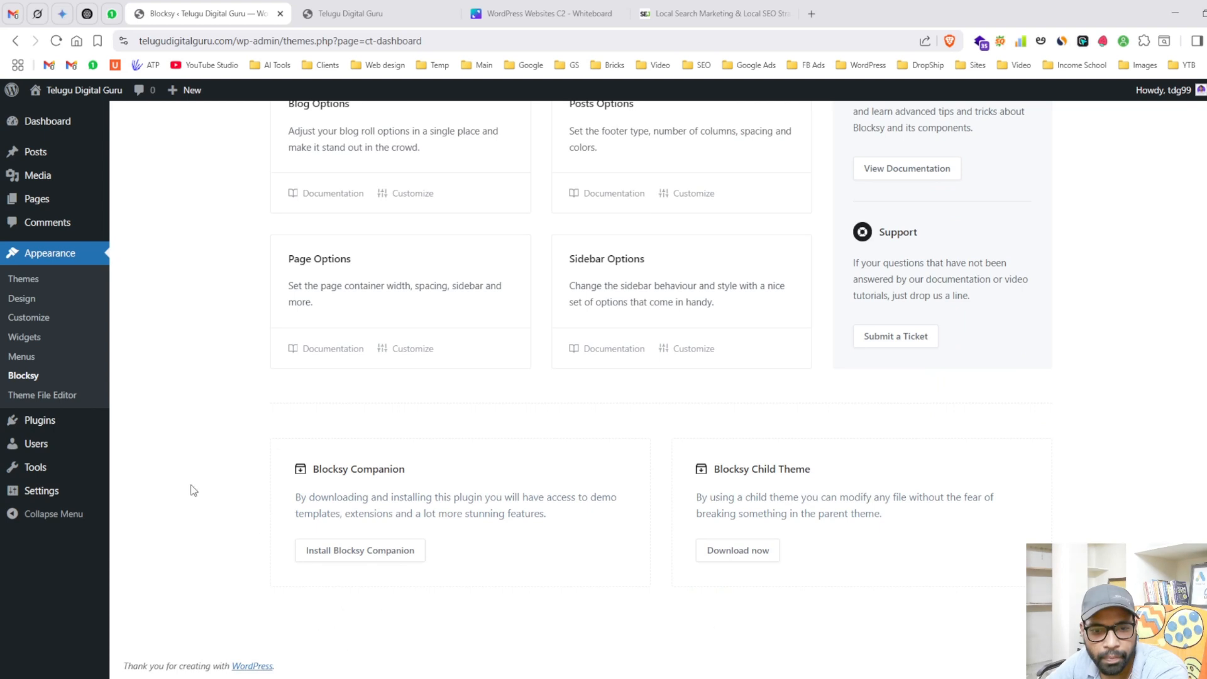
click(345, 552)
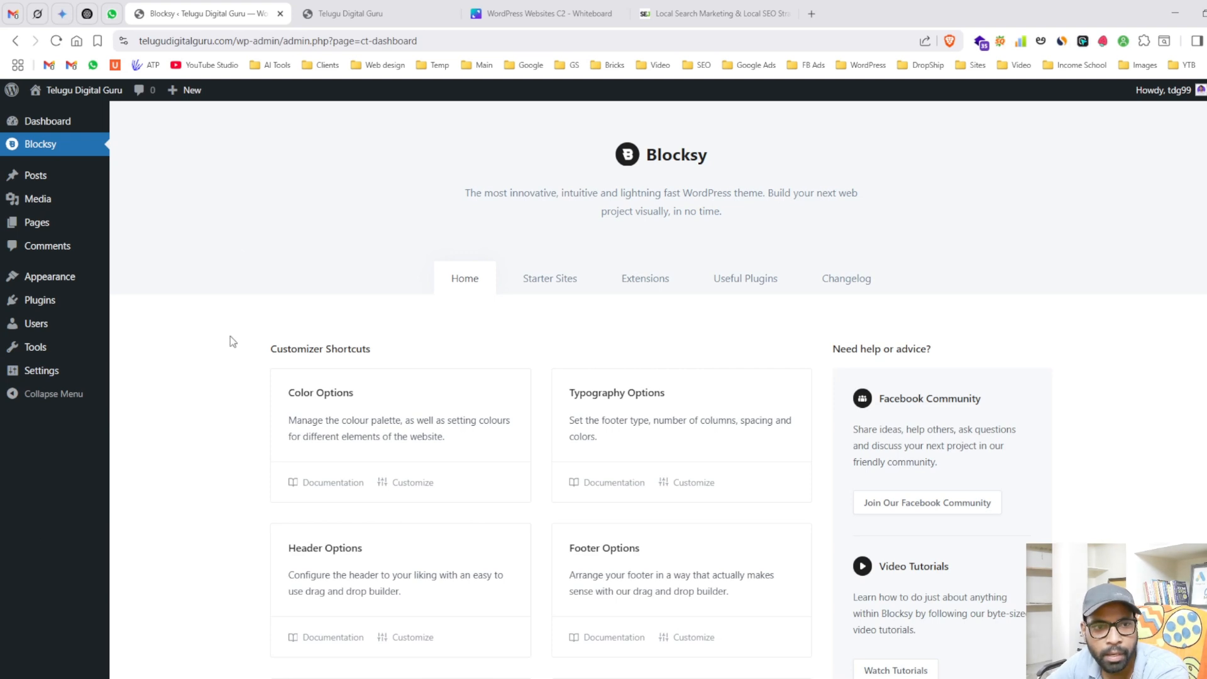
- View the live site's front page with its Hello world! post and return to the admin dashboard
mouse_move(81, 279)
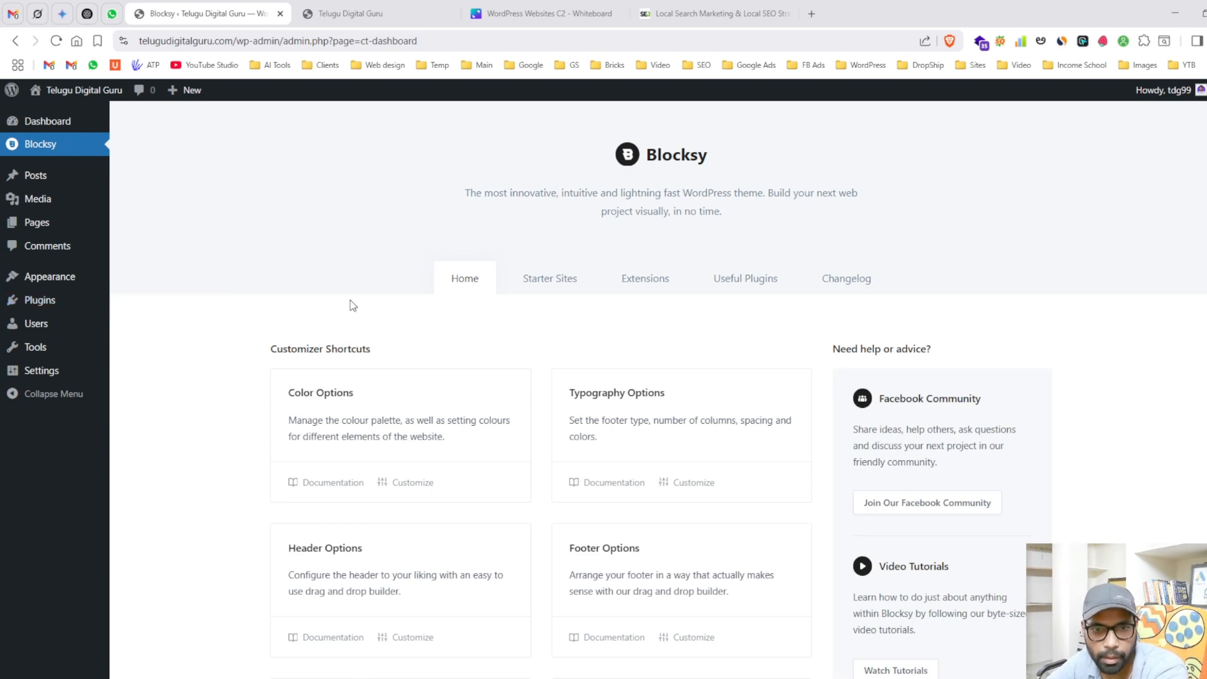
click(84, 90)
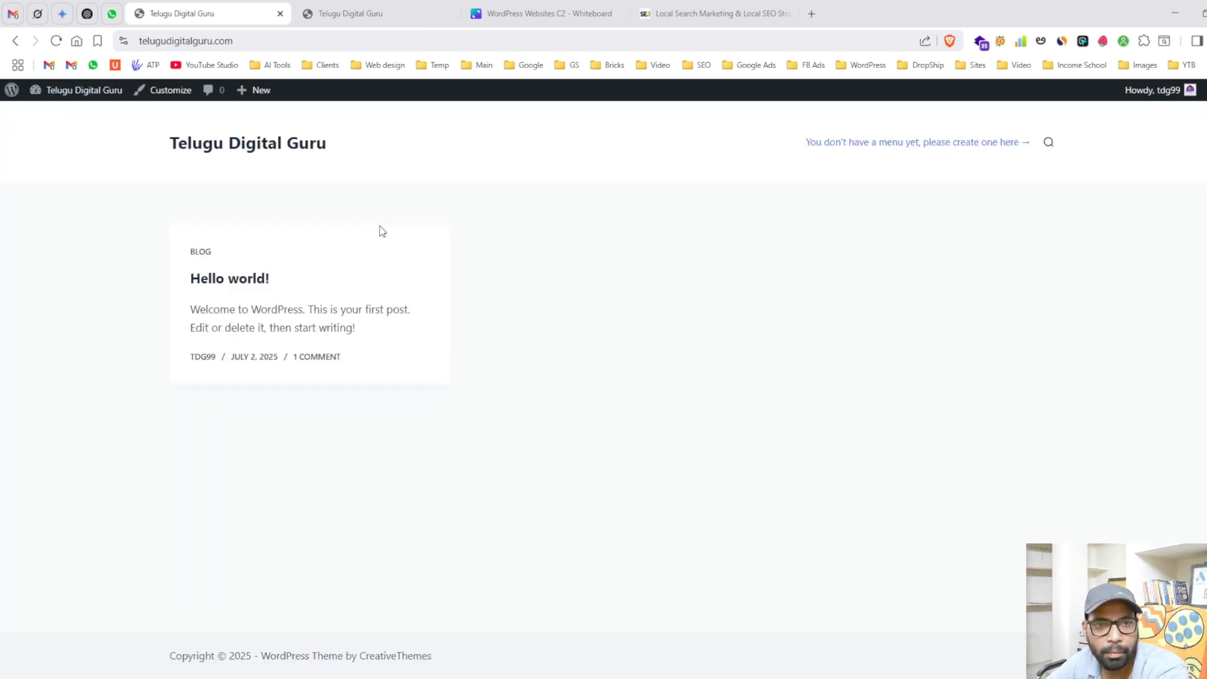
click(196, 278)
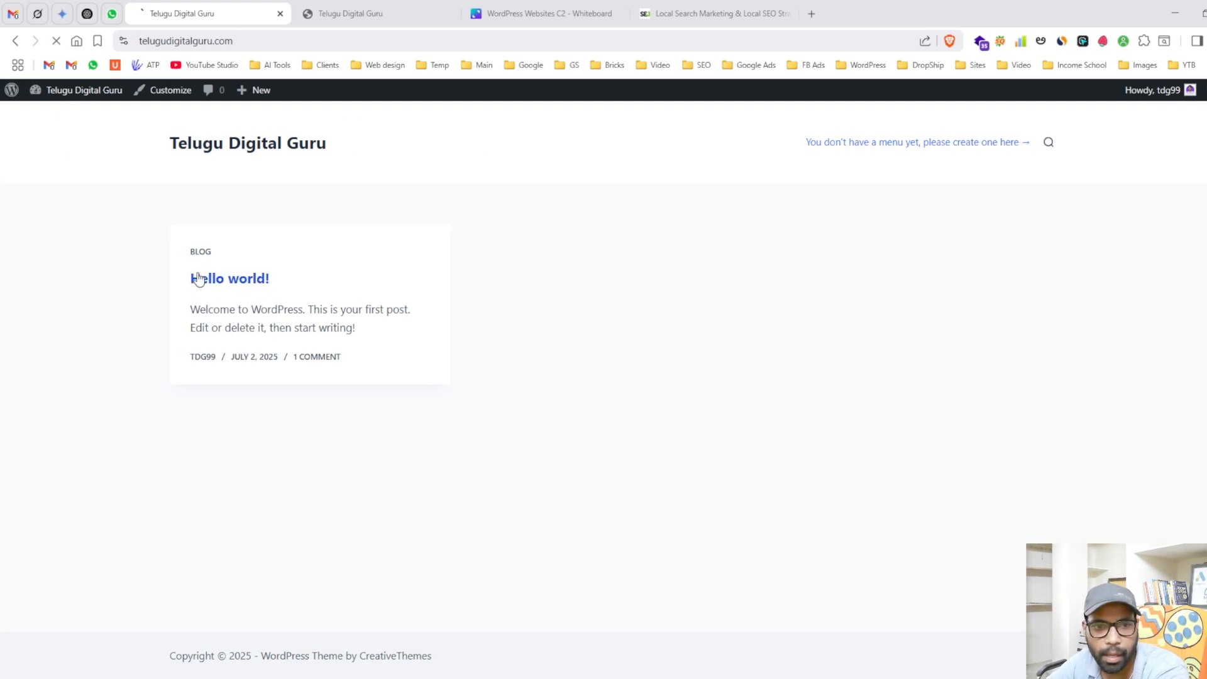
click(94, 92)
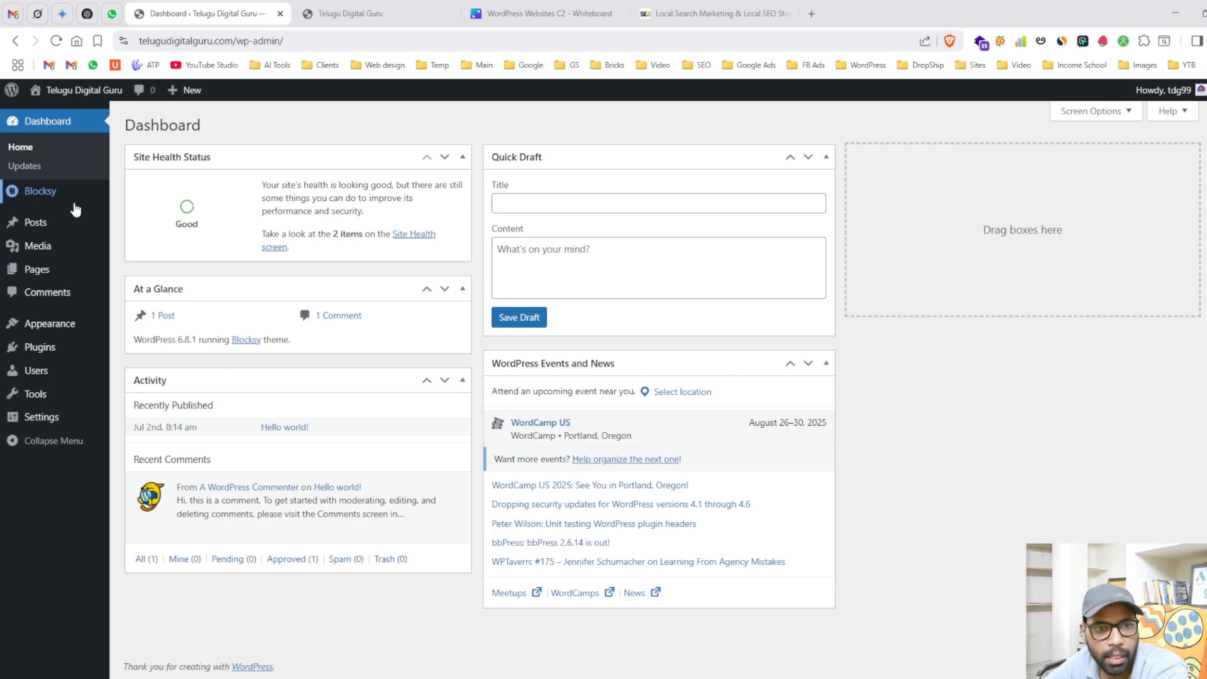
- Show Blocksy's starter sites and browse the templates as far as Smile Dent
click(38, 194)
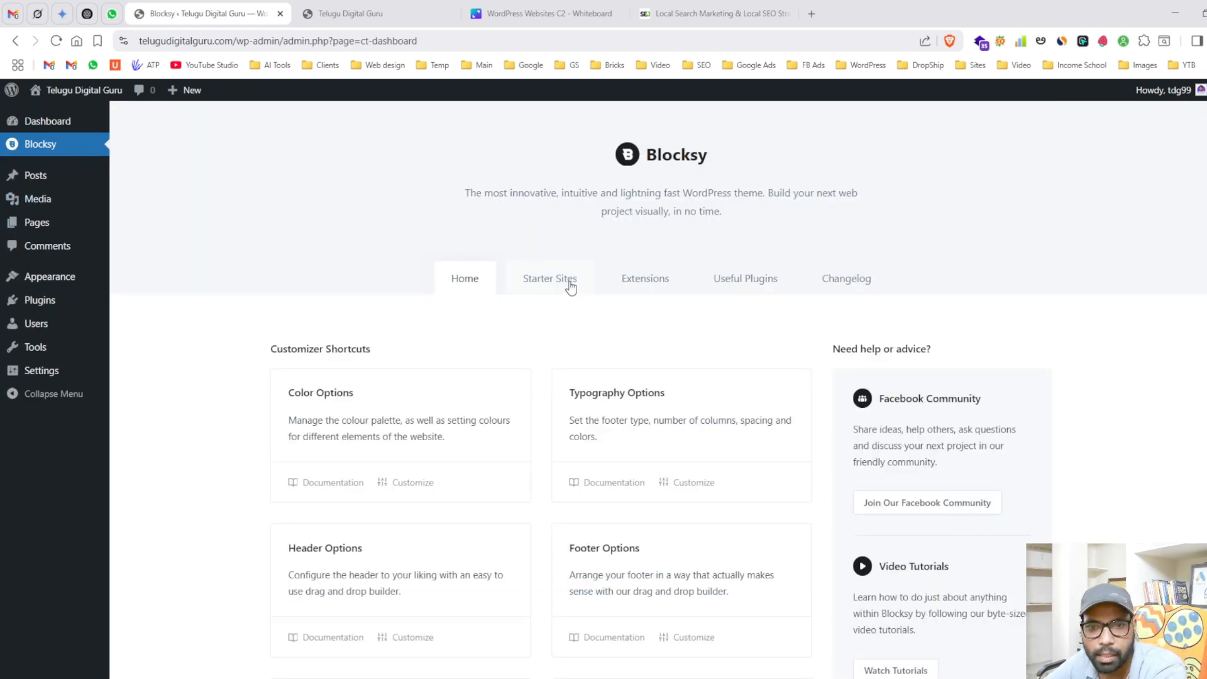
click(520, 288)
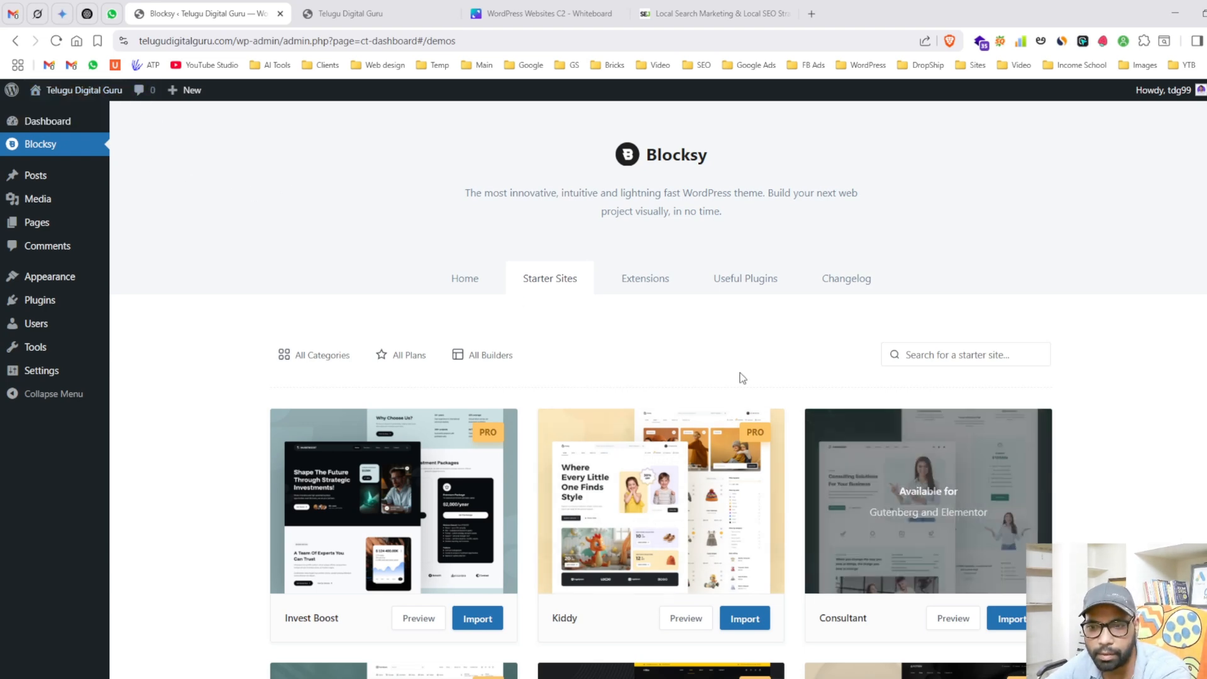
scroll(666, 283, down, 5)
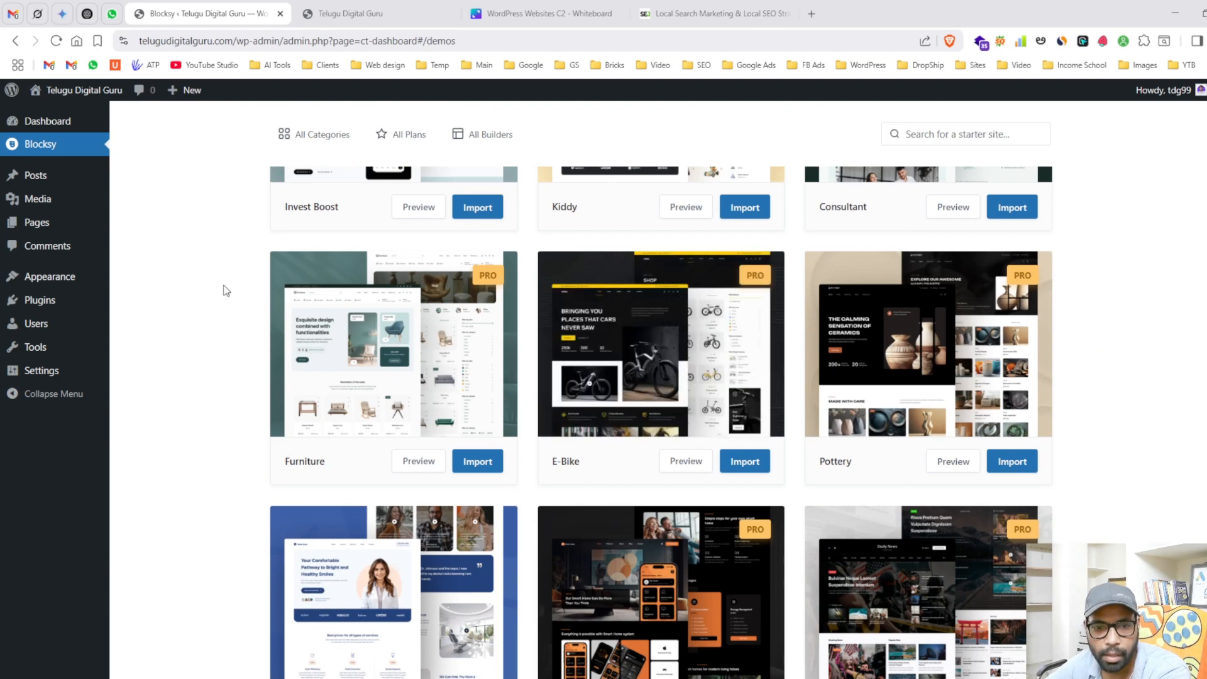
scroll(226, 290, down, 3)
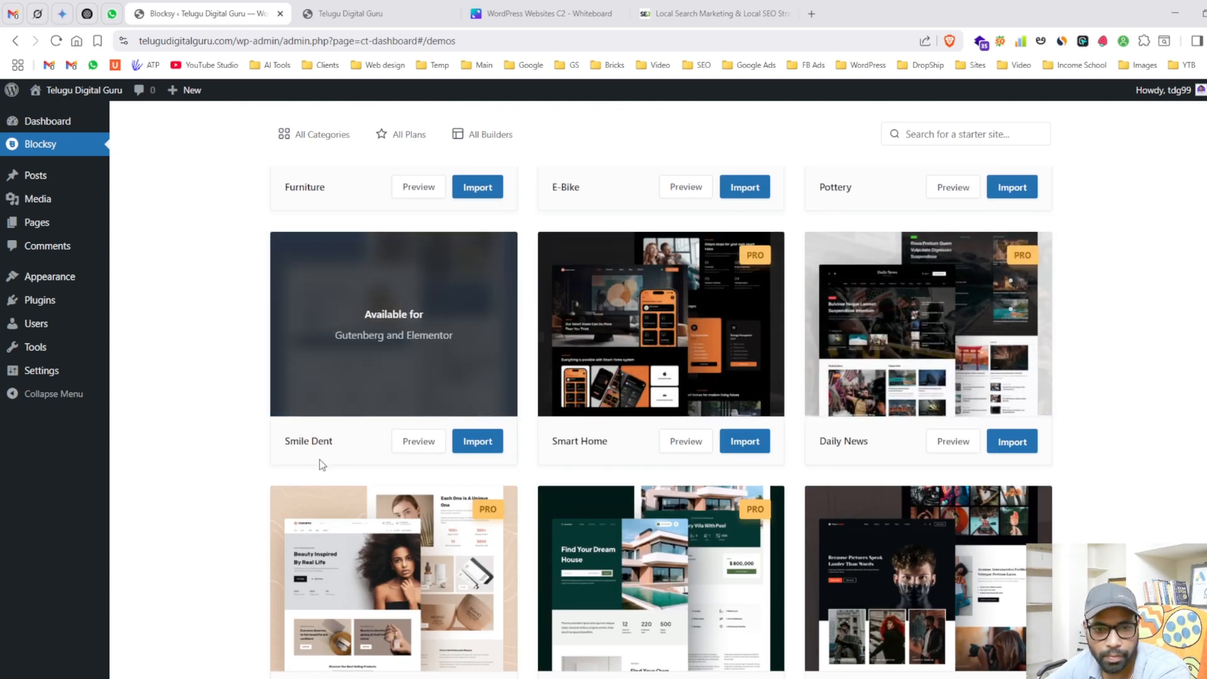
- Preview the Smile Dent starter site and look over its whole home page
click(431, 448)
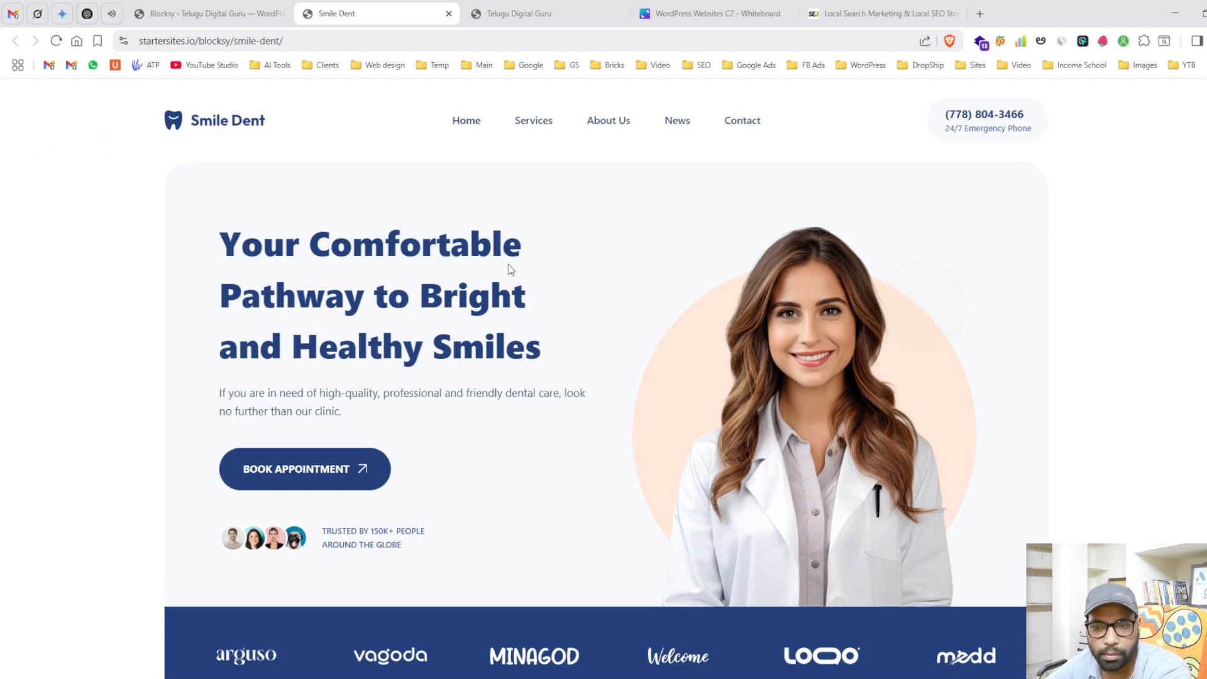
scroll(483, 326, down, 15)
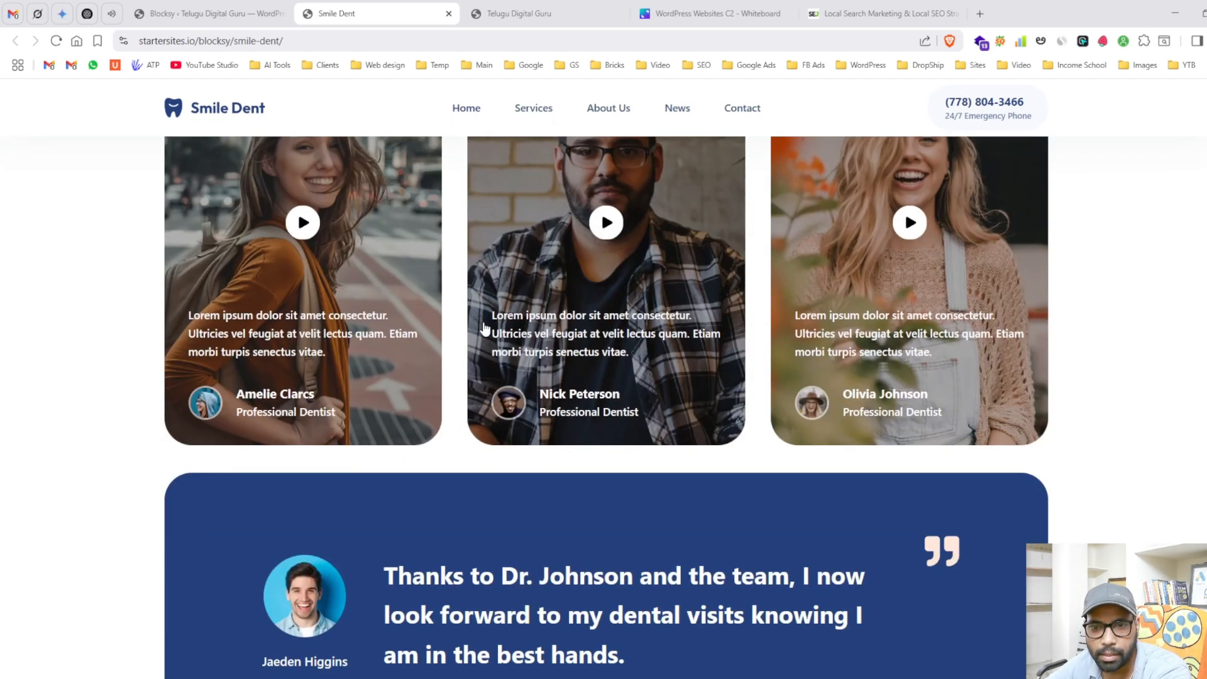
scroll(485, 327, down, 20)
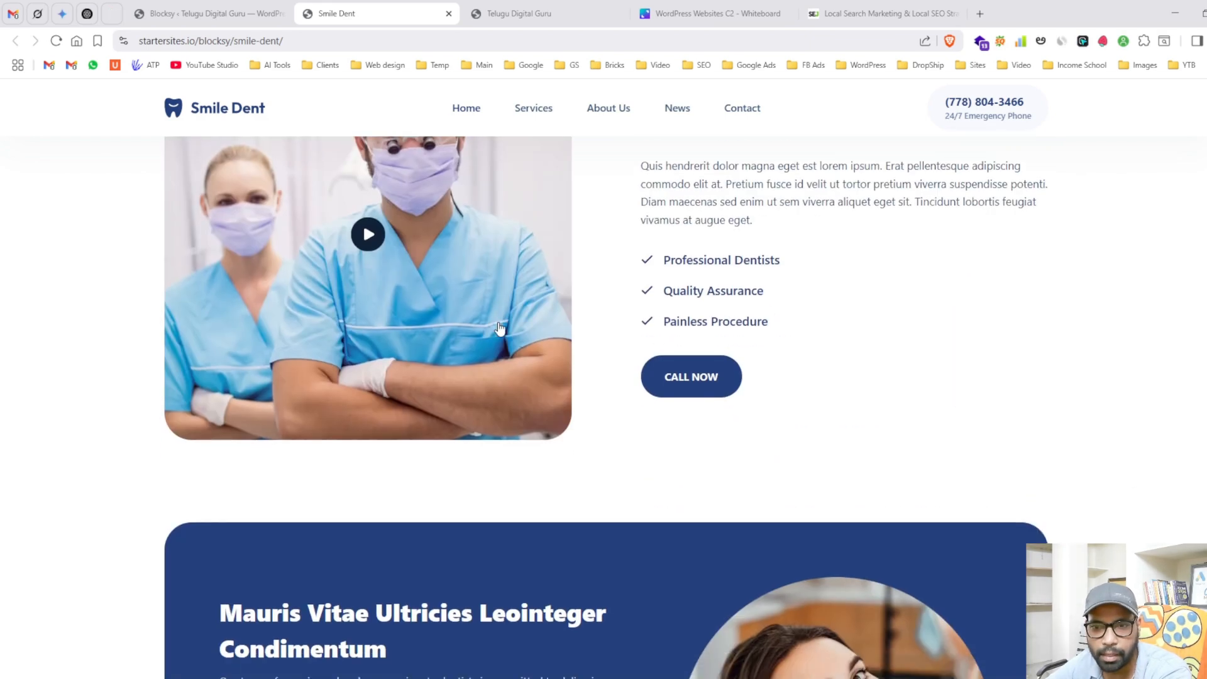
scroll(499, 325, down, 10)
scroll(503, 325, up, 12)
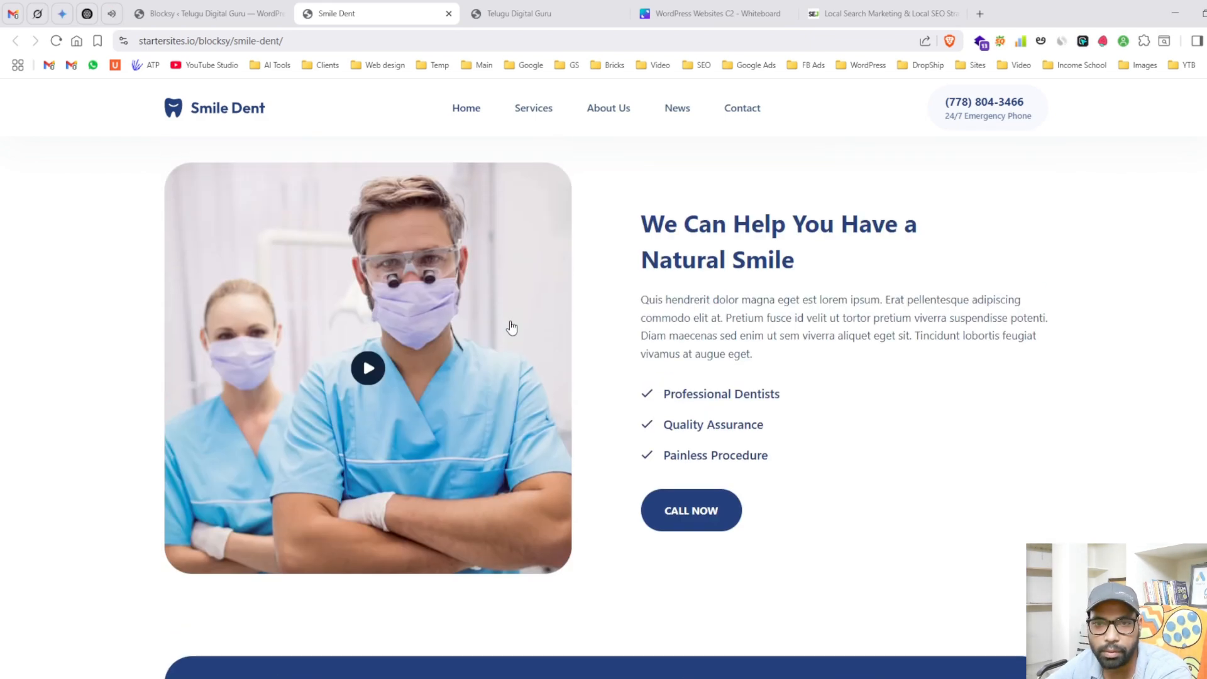
scroll(512, 328, up, 20)
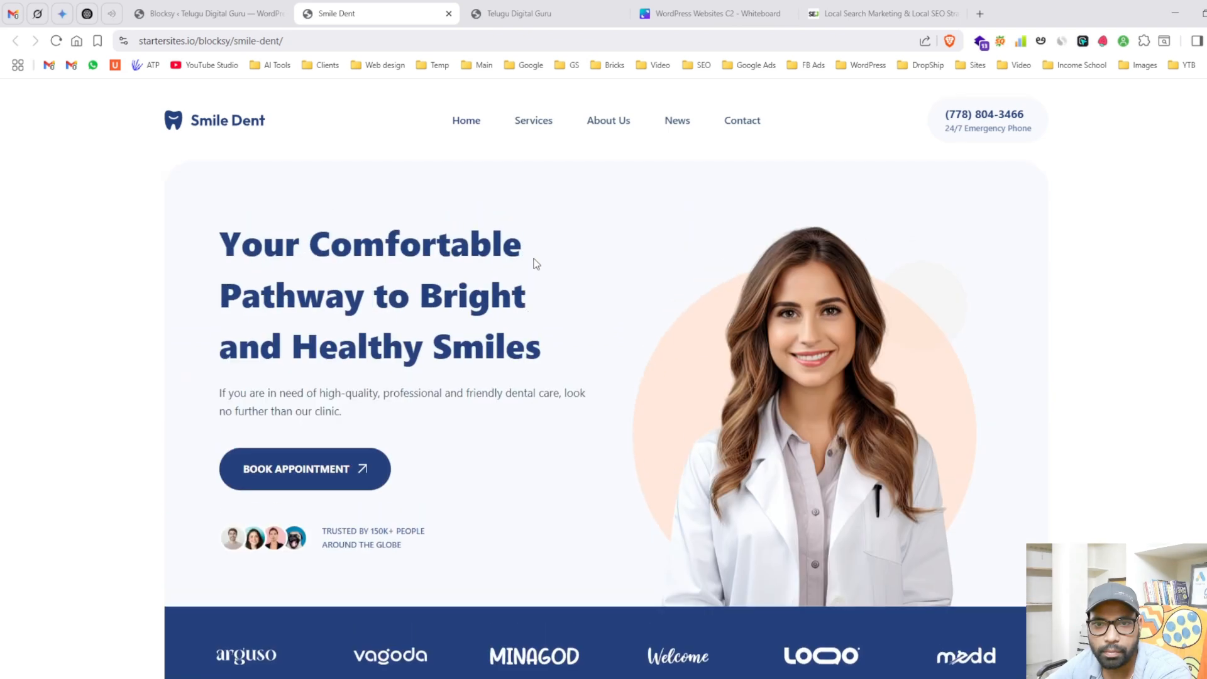
- Look through the Services and About Us pages of the Smile Dent demo site
click(527, 123)
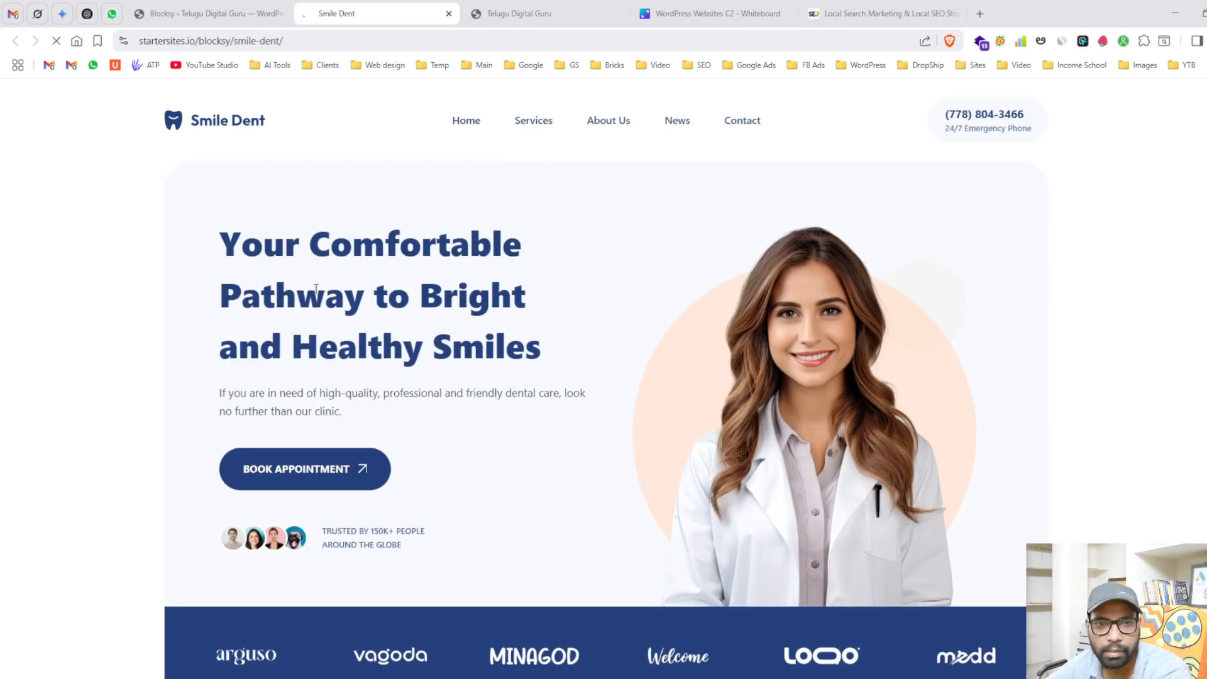
scroll(525, 251, down, 10)
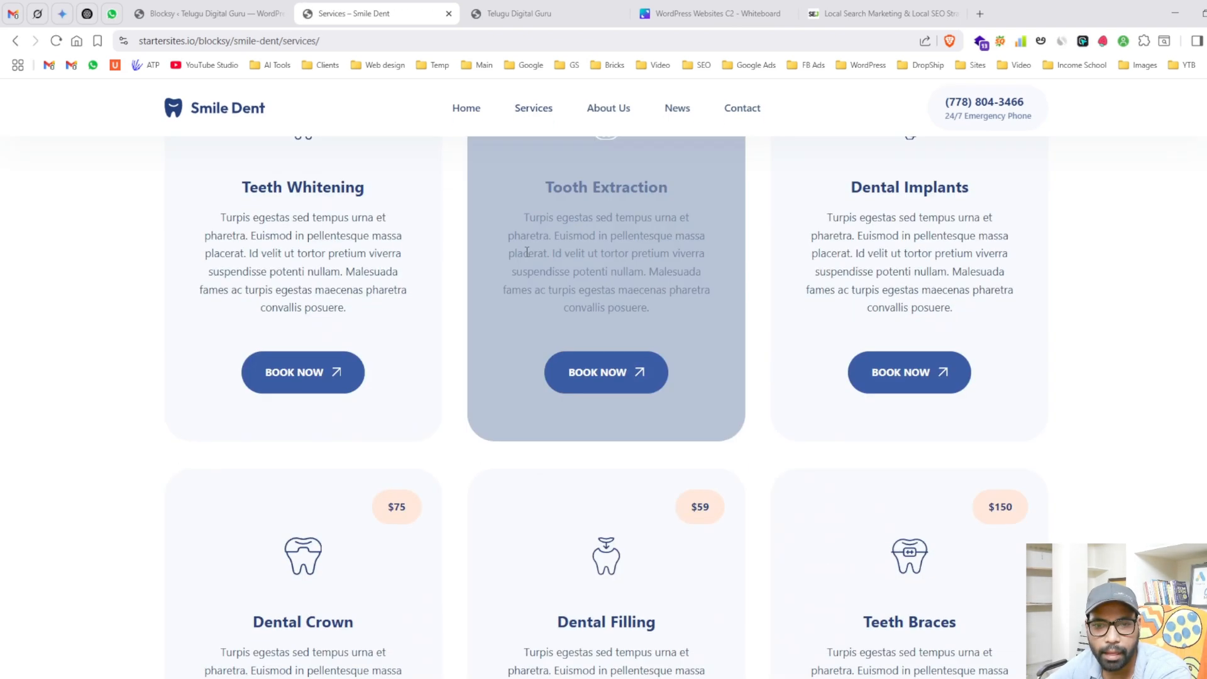
scroll(535, 253, down, 10)
scroll(541, 255, up, 9)
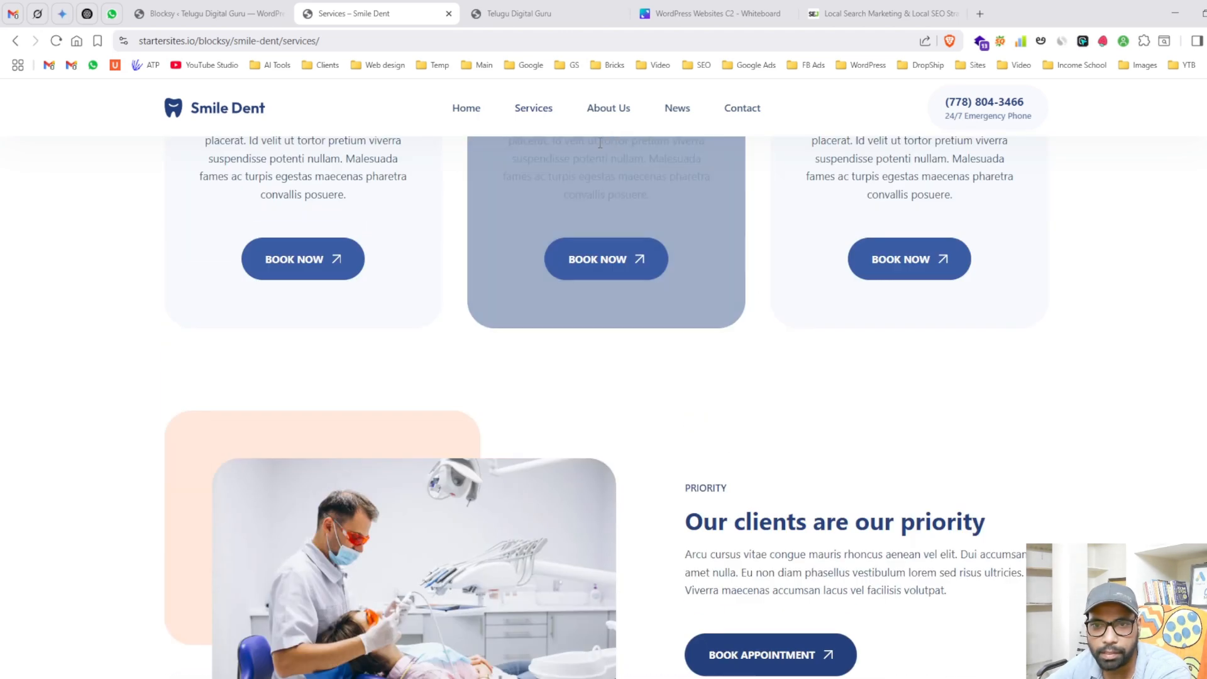
click(610, 118)
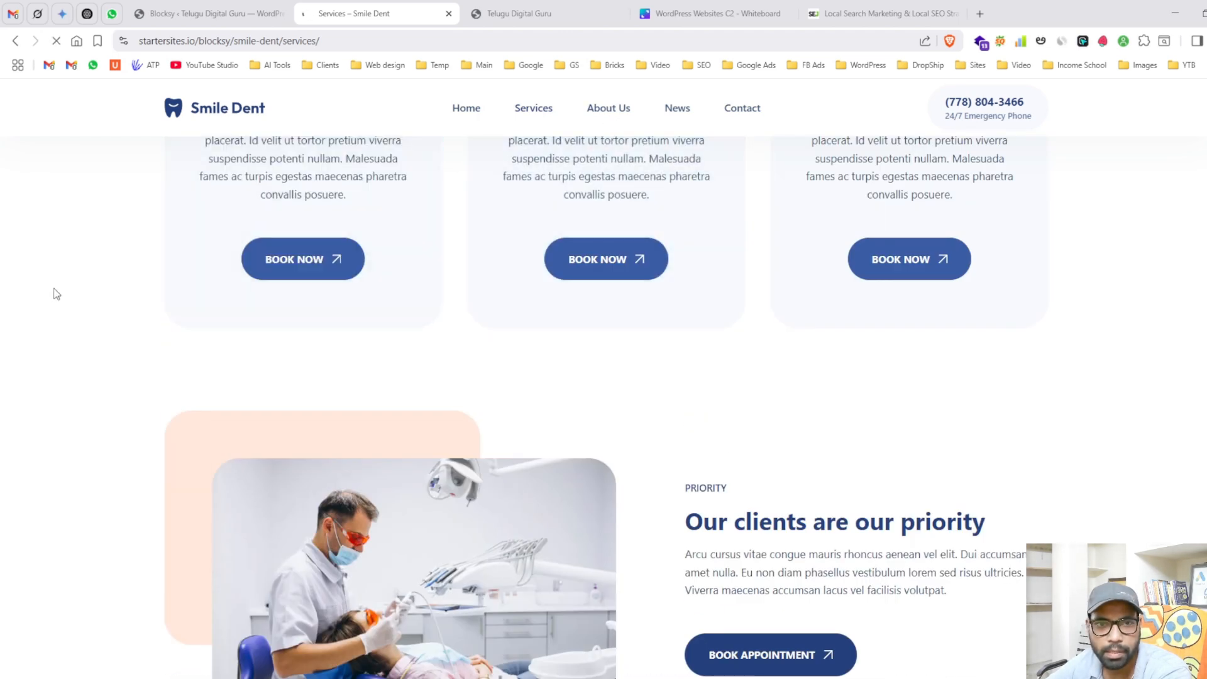
scroll(63, 295, down, 12)
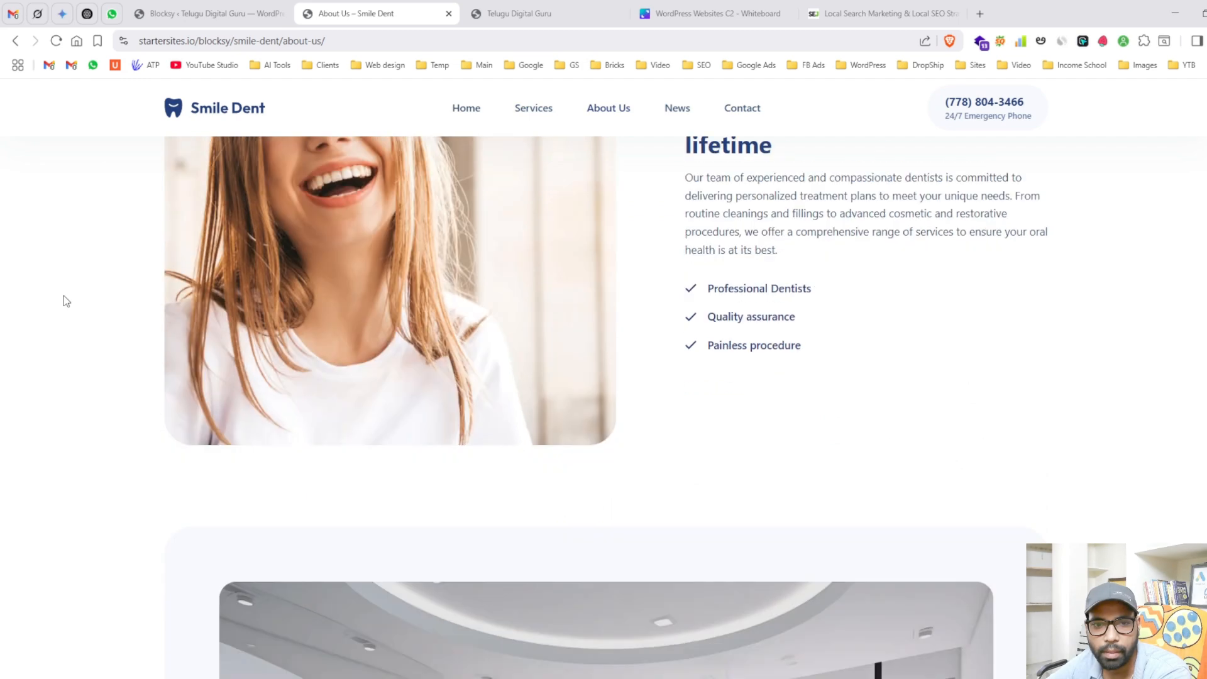
scroll(71, 304, down, 10)
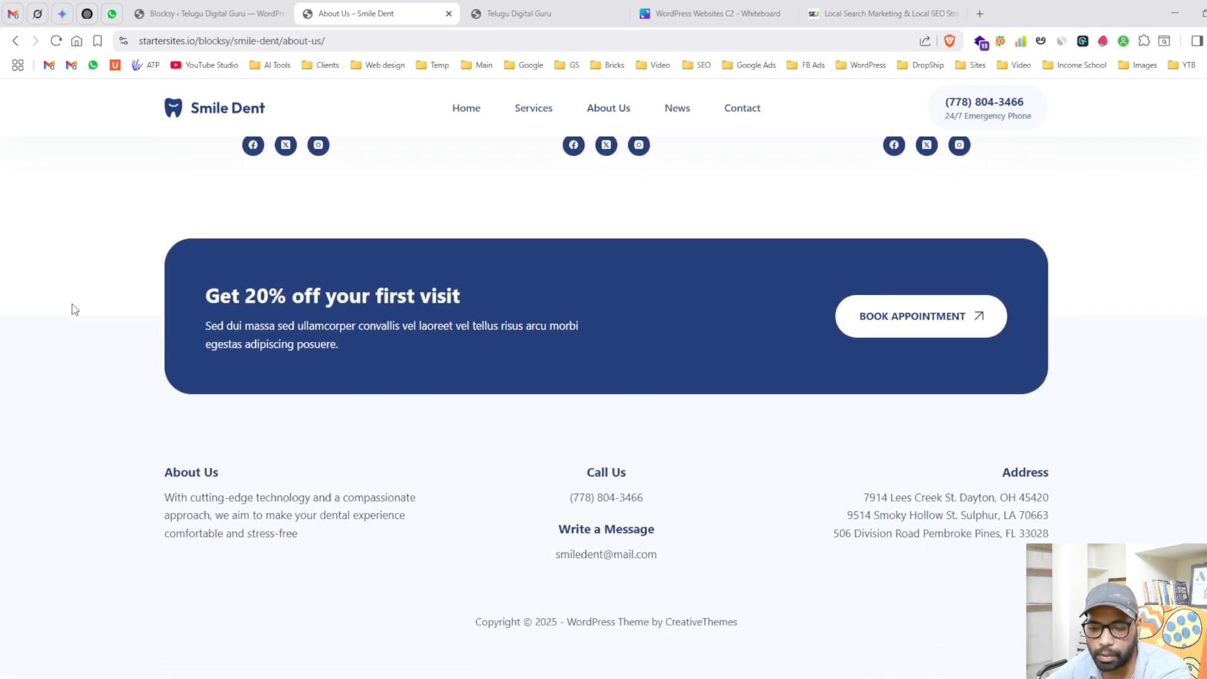
scroll(73, 310, up, 20)
- Show the demo site's News page and look over its grid of blog posts
click(682, 125)
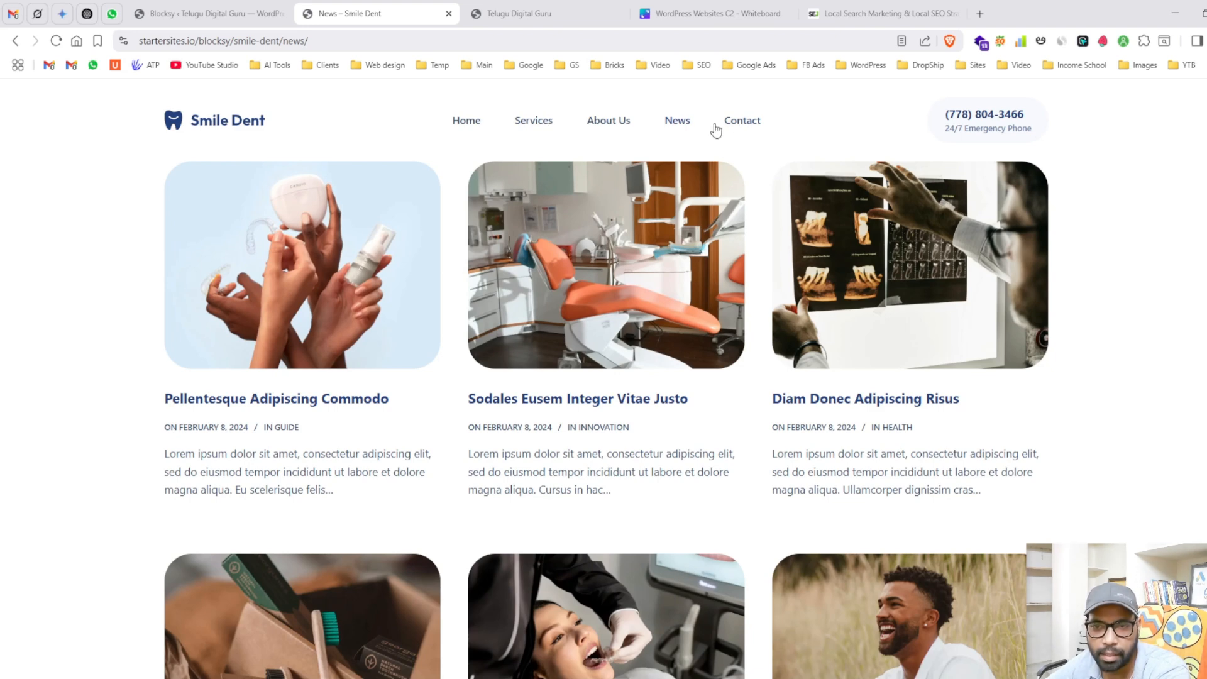
scroll(772, 400, down, 10)
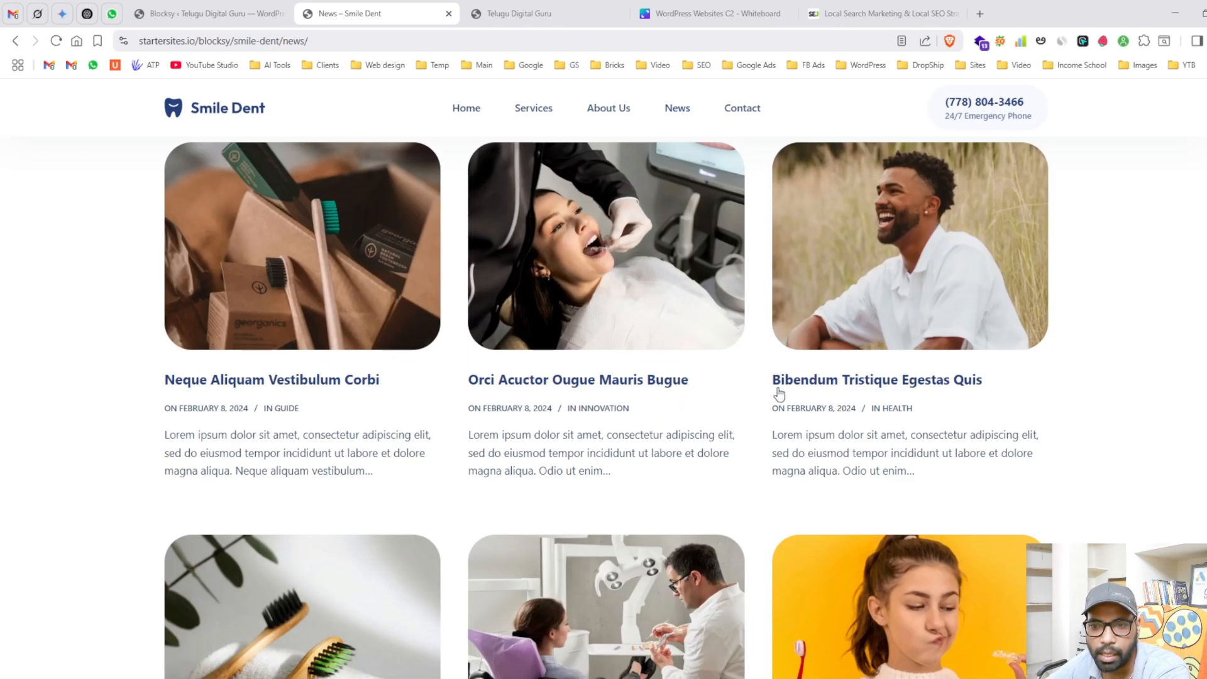
scroll(778, 262, up, 5)
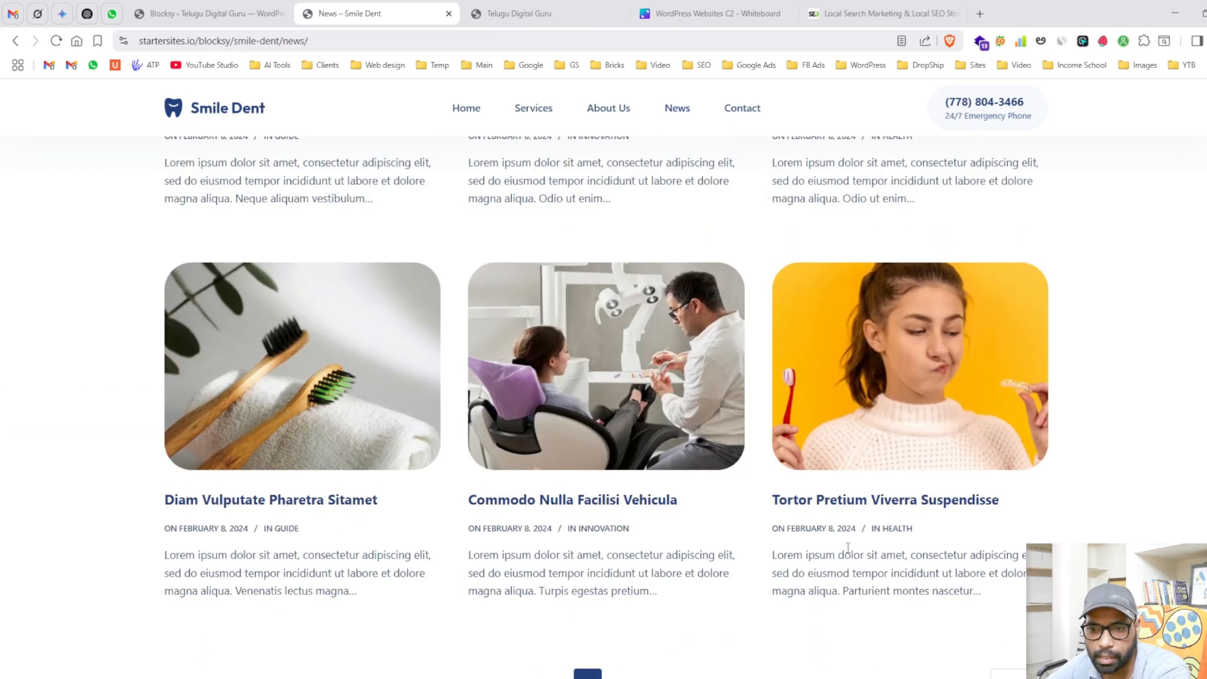
scroll(308, 314, up, 7)
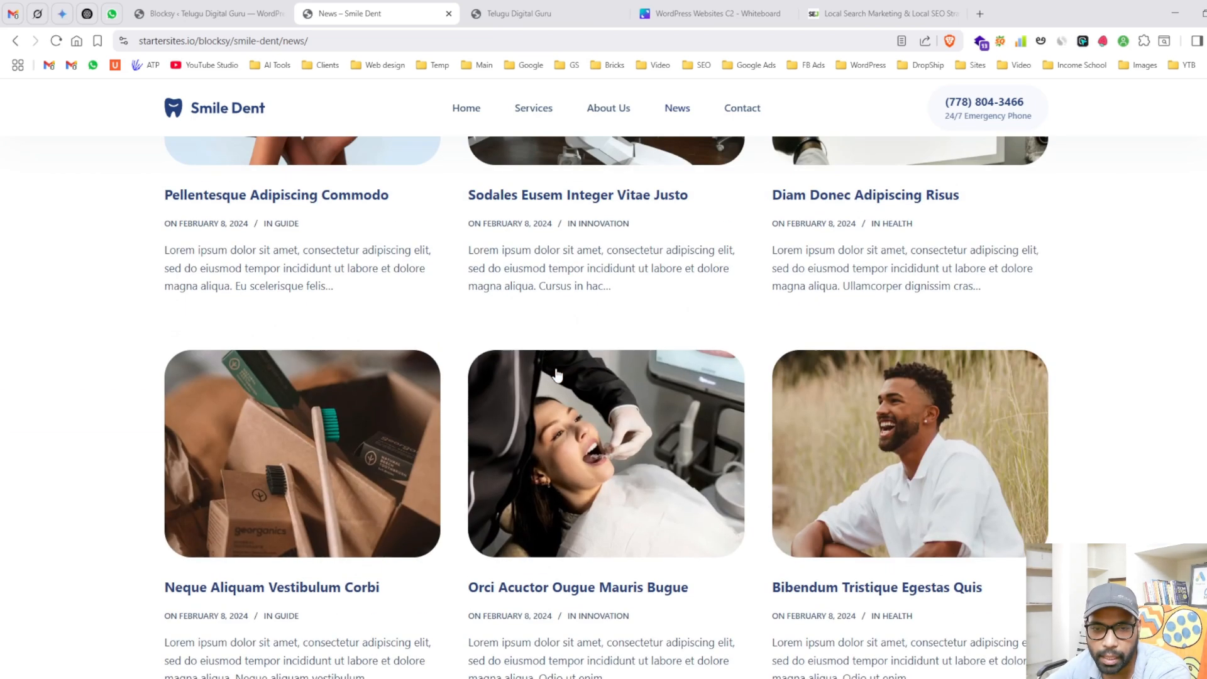
- Open the post Pellentesque Adipiscing Commodo and examine its layout from the featured image to the newsletter form
click(314, 204)
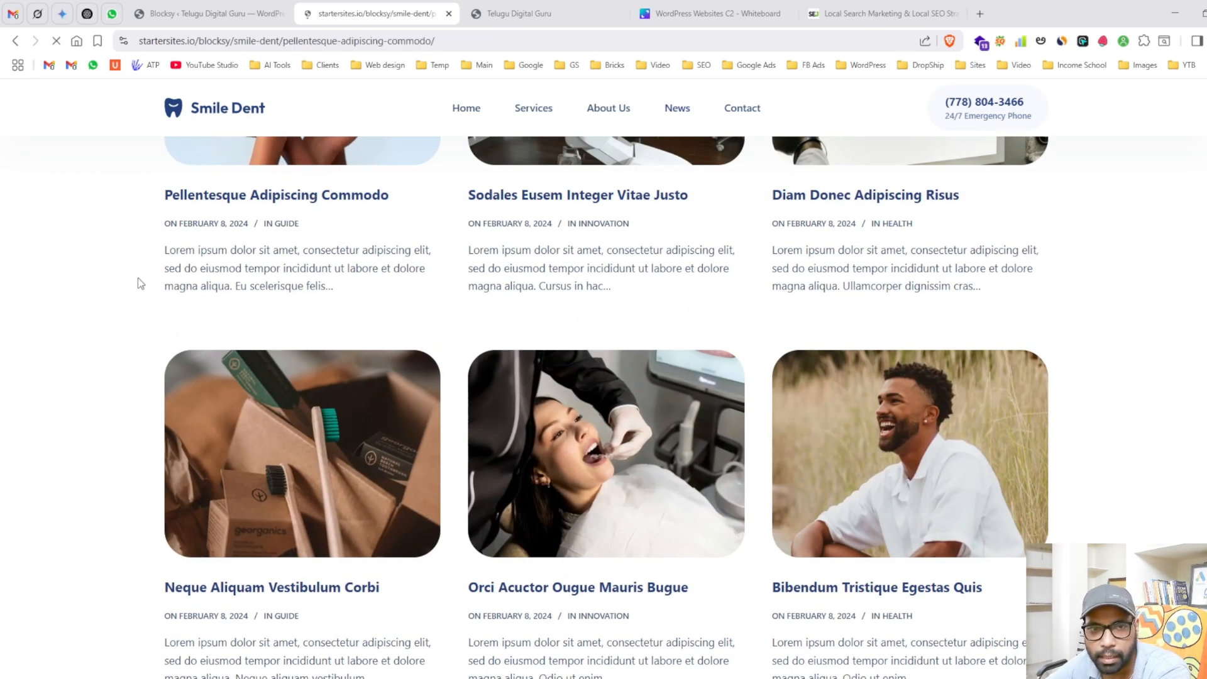
scroll(205, 256, down, 20)
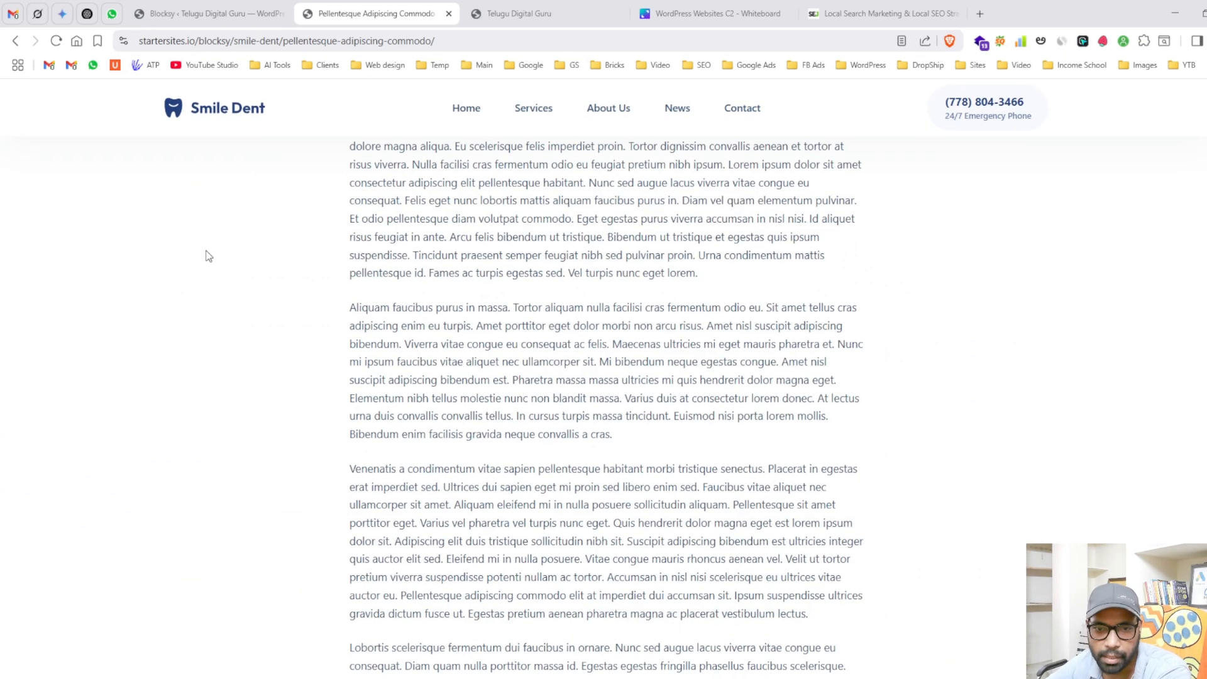
scroll(229, 259, up, 18)
scroll(231, 258, up, 5)
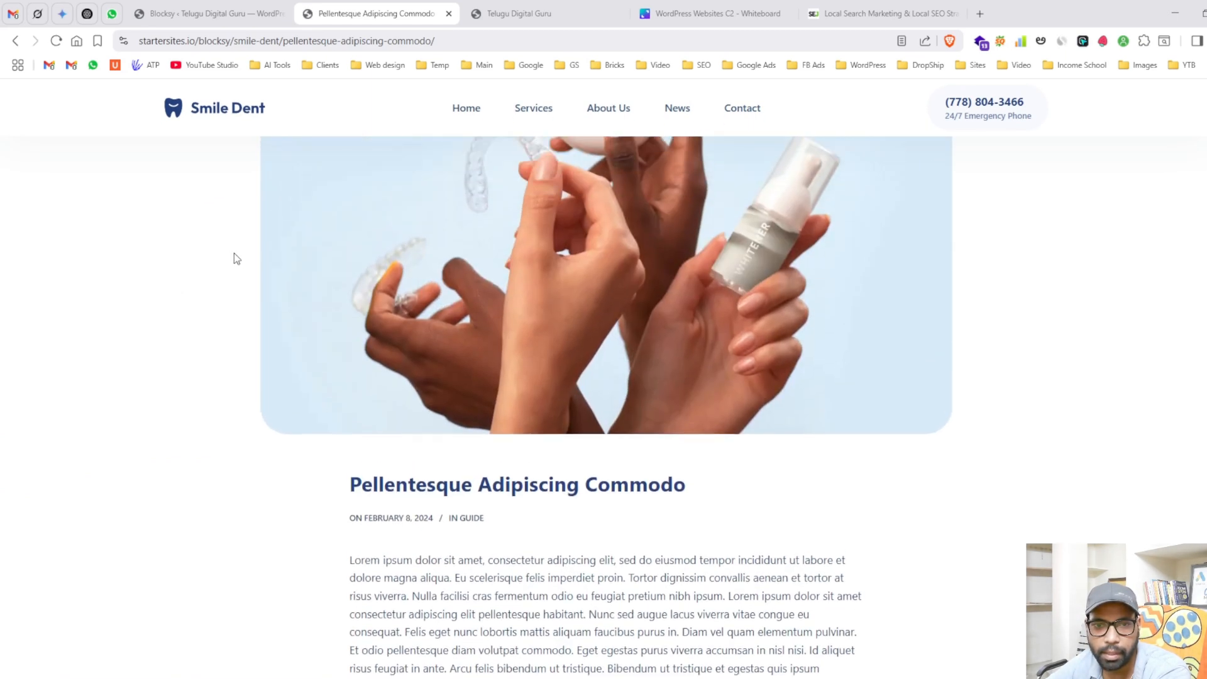
scroll(407, 259, down, 9)
scroll(584, 357, down, 10)
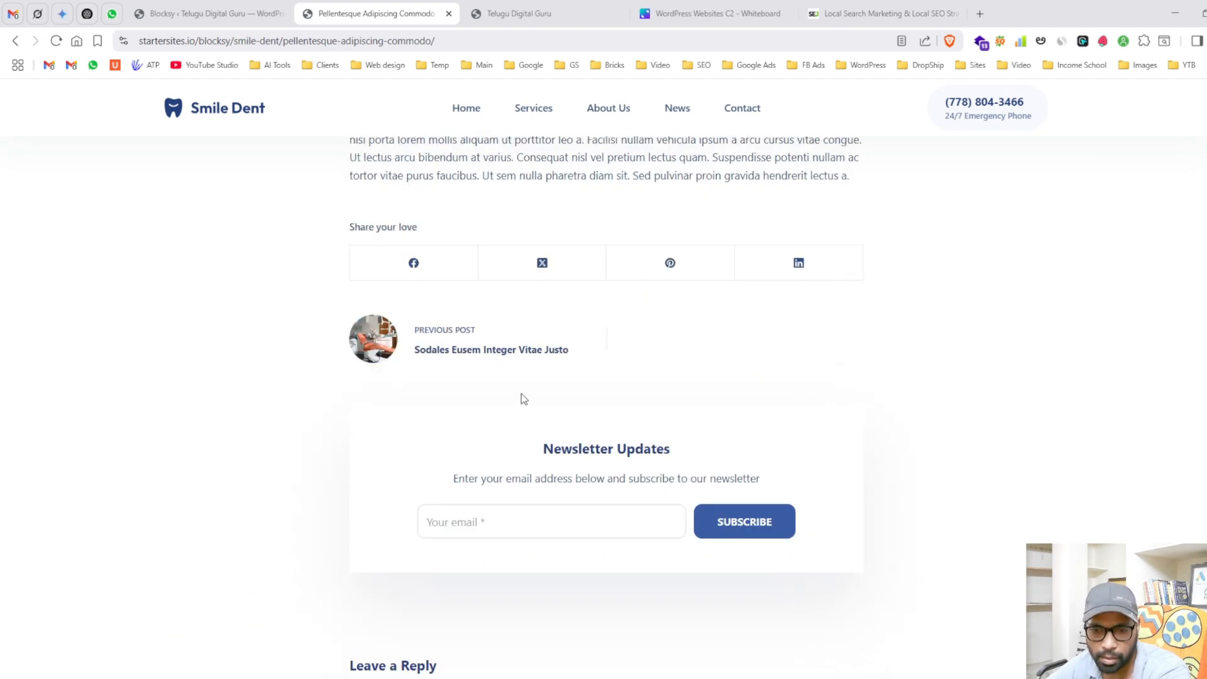
- Finish looking over the demo post and examine the priced treatment cards on the demo site's Services page
scroll(523, 398, down, 7)
scroll(531, 361, up, 20)
scroll(519, 313, up, 3)
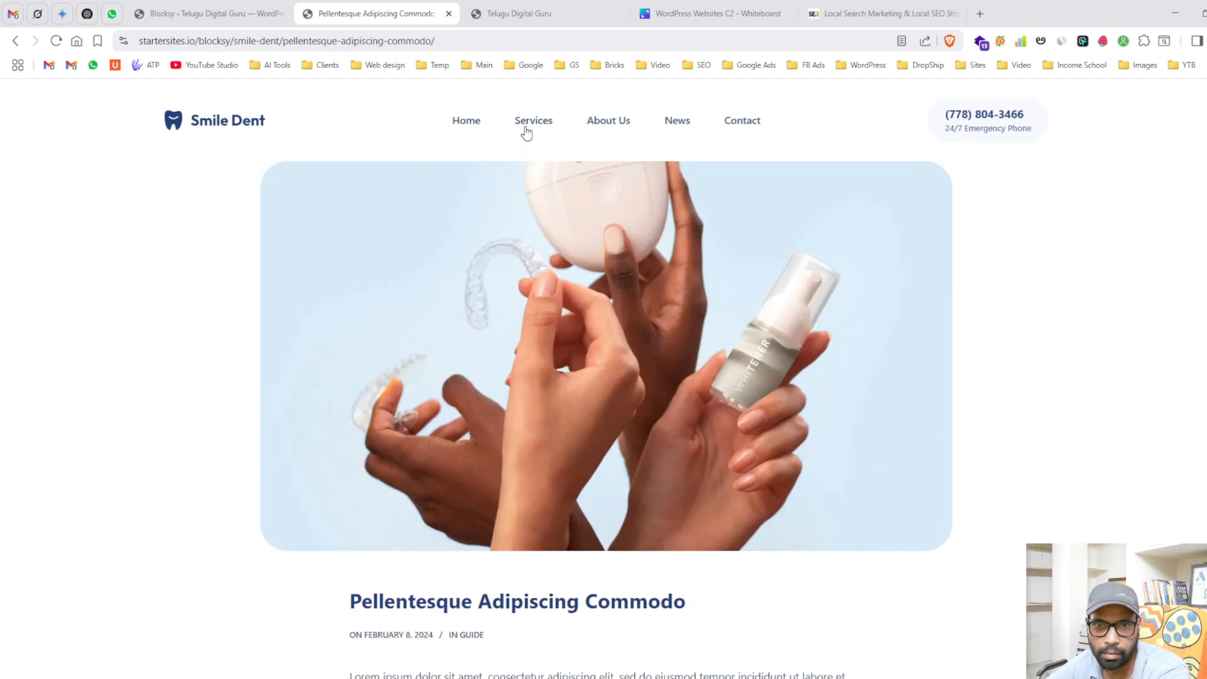
click(528, 123)
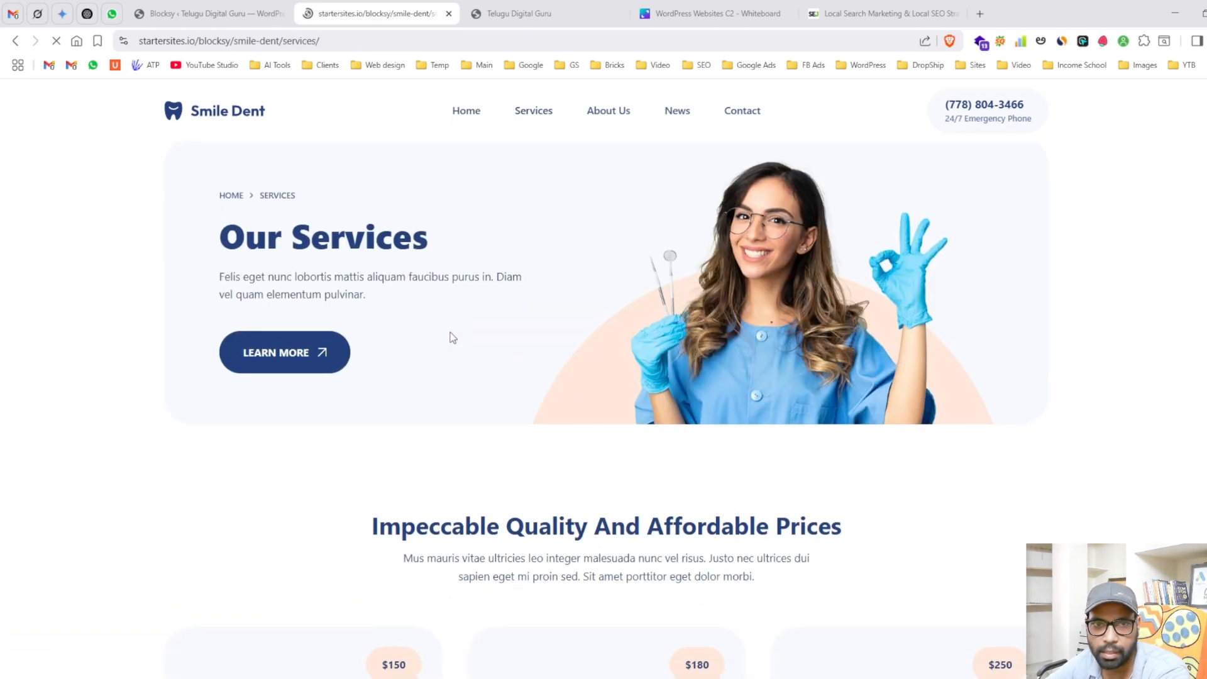
scroll(460, 320, down, 12)
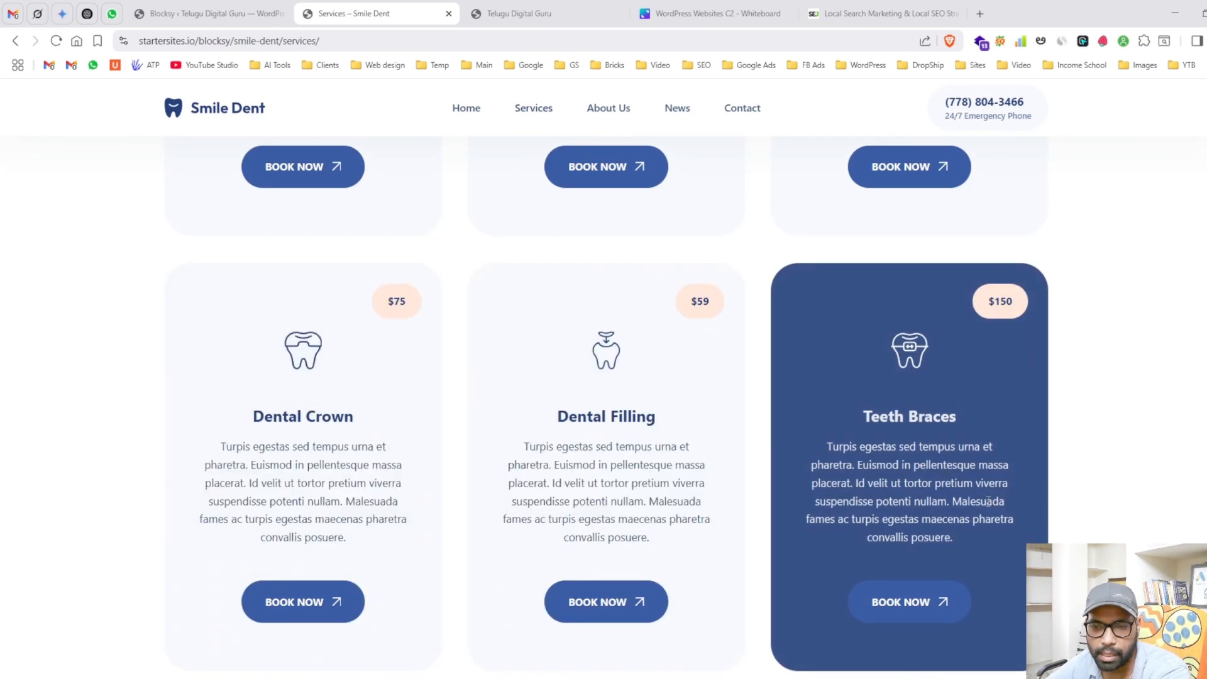
scroll(415, 257, up, 8)
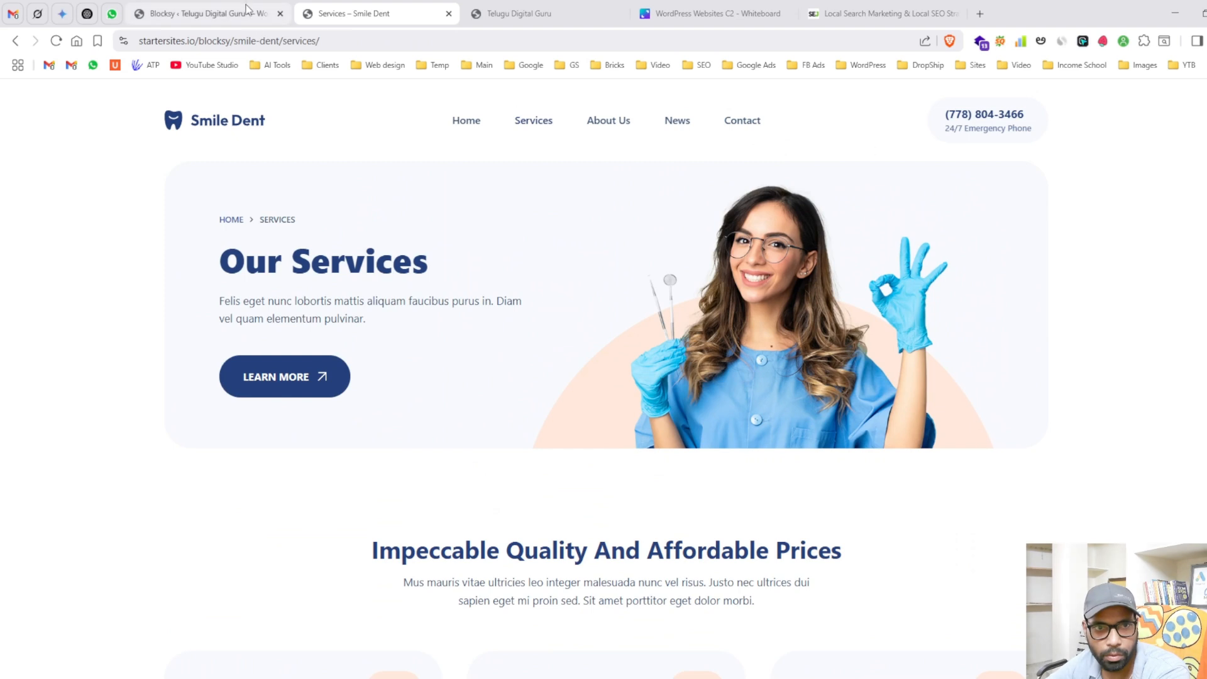
- Return to the Blocksy starter sites, start importing Smile Dent and choose to install the child theme
click(201, 7)
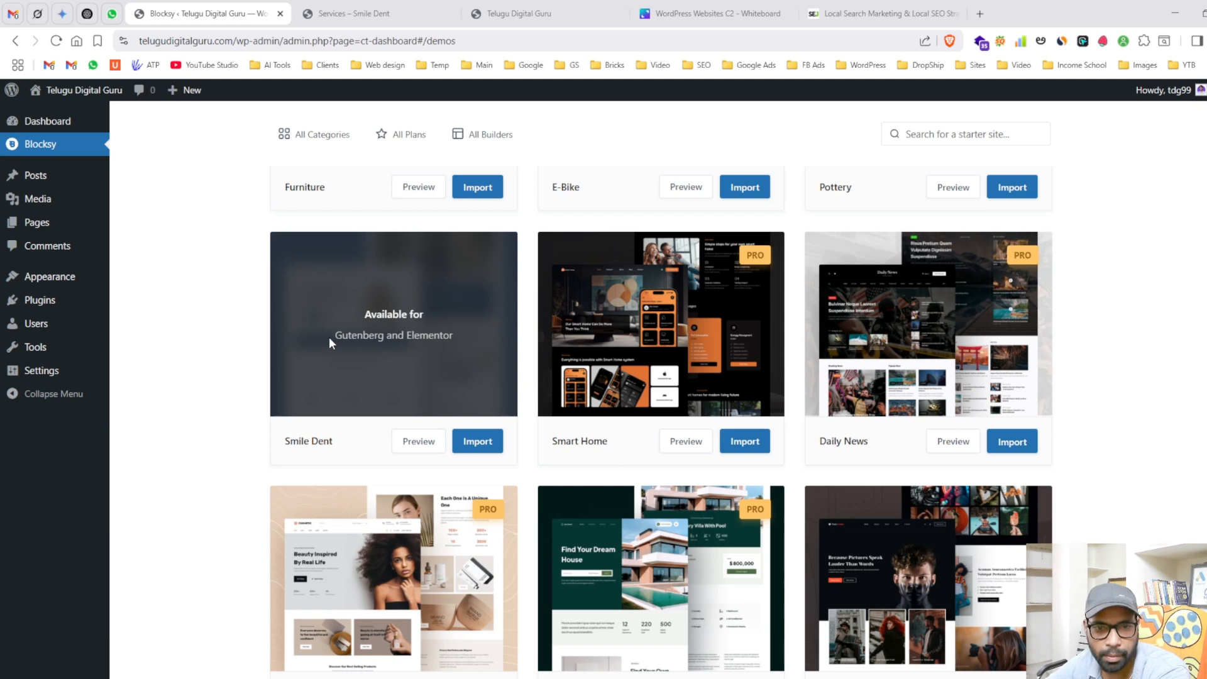
drag(329, 337, 442, 335)
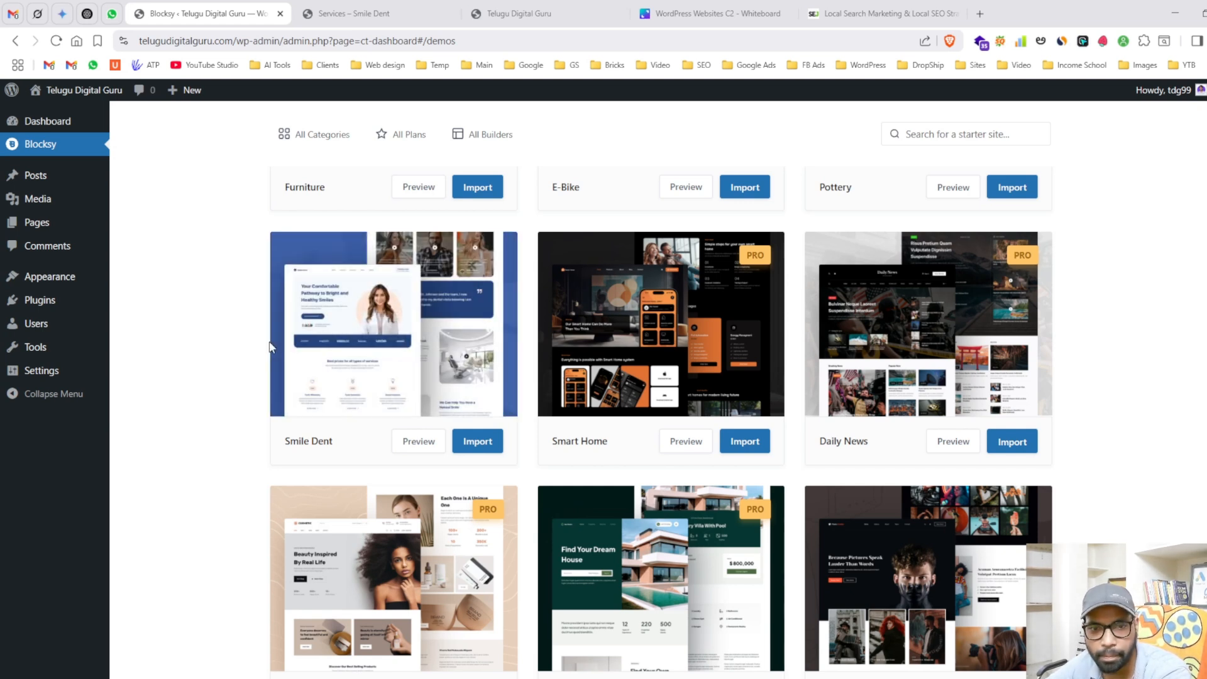
click(480, 443)
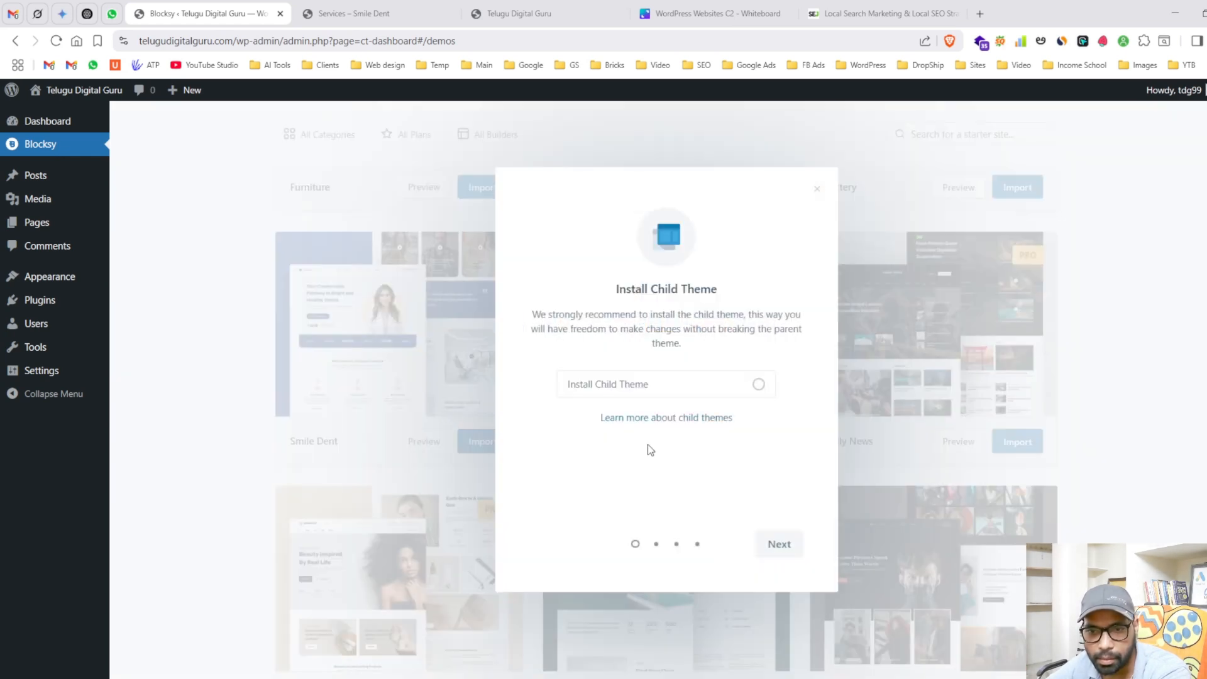
click(731, 384)
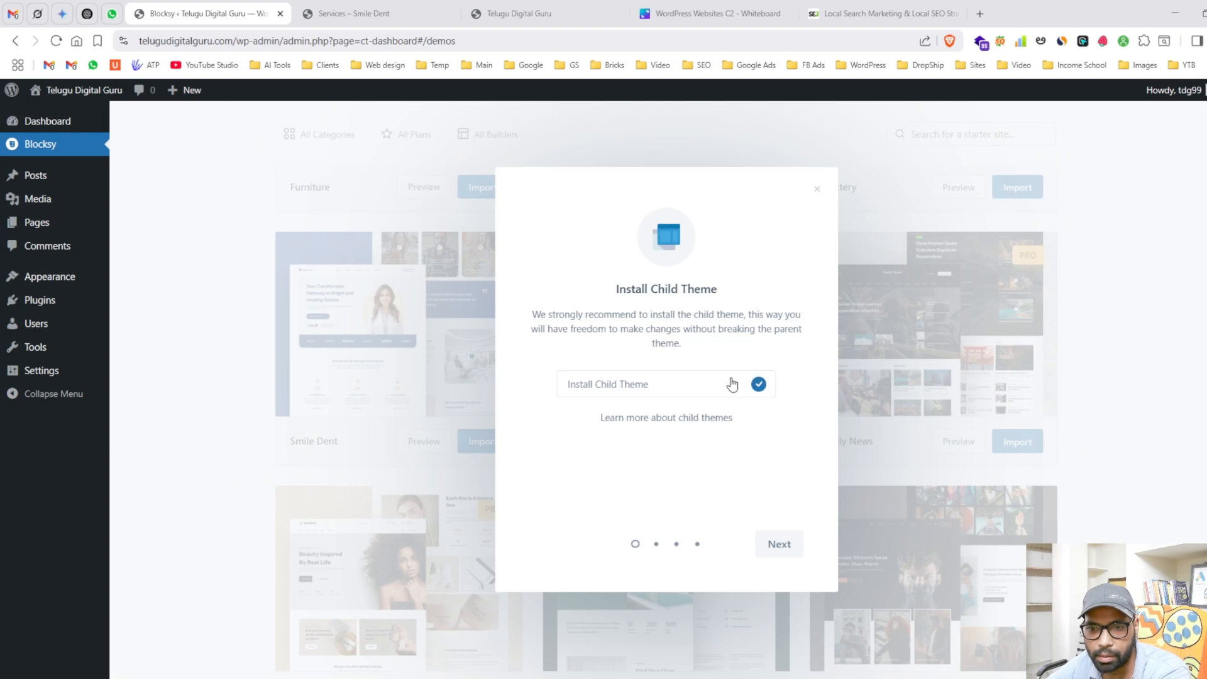
click(781, 546)
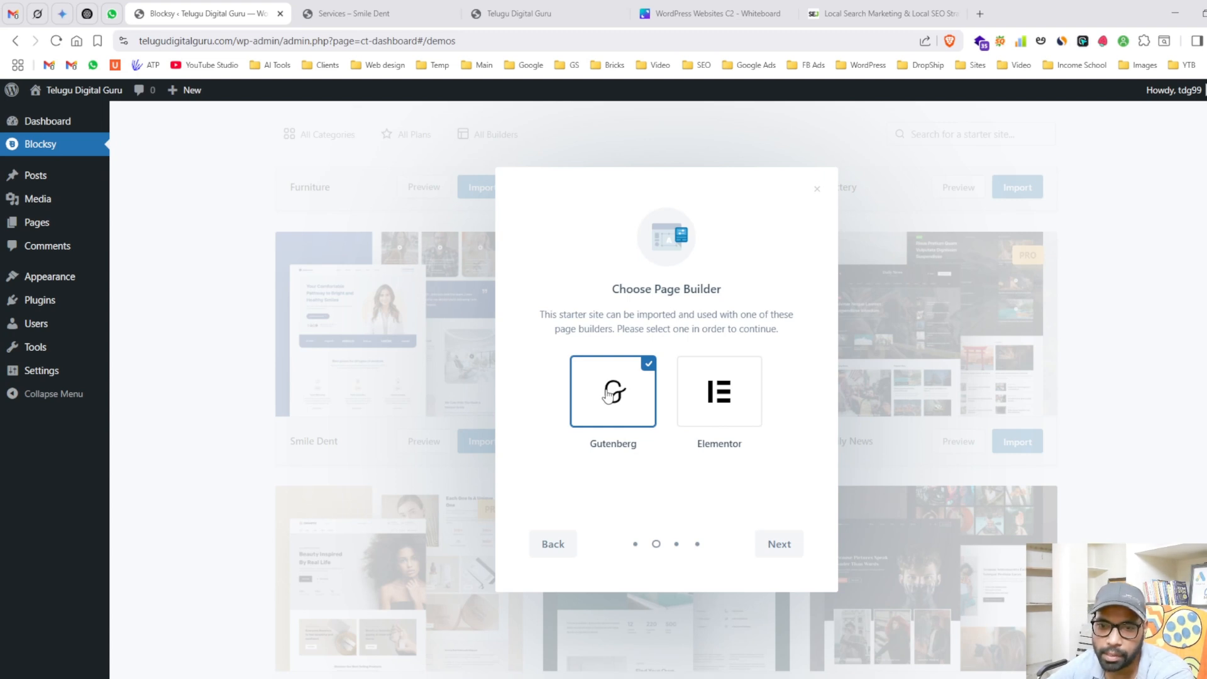
- Choose Elementor as the page builder and accept installing the required Elementor and Fluent Forms plugins
click(734, 398)
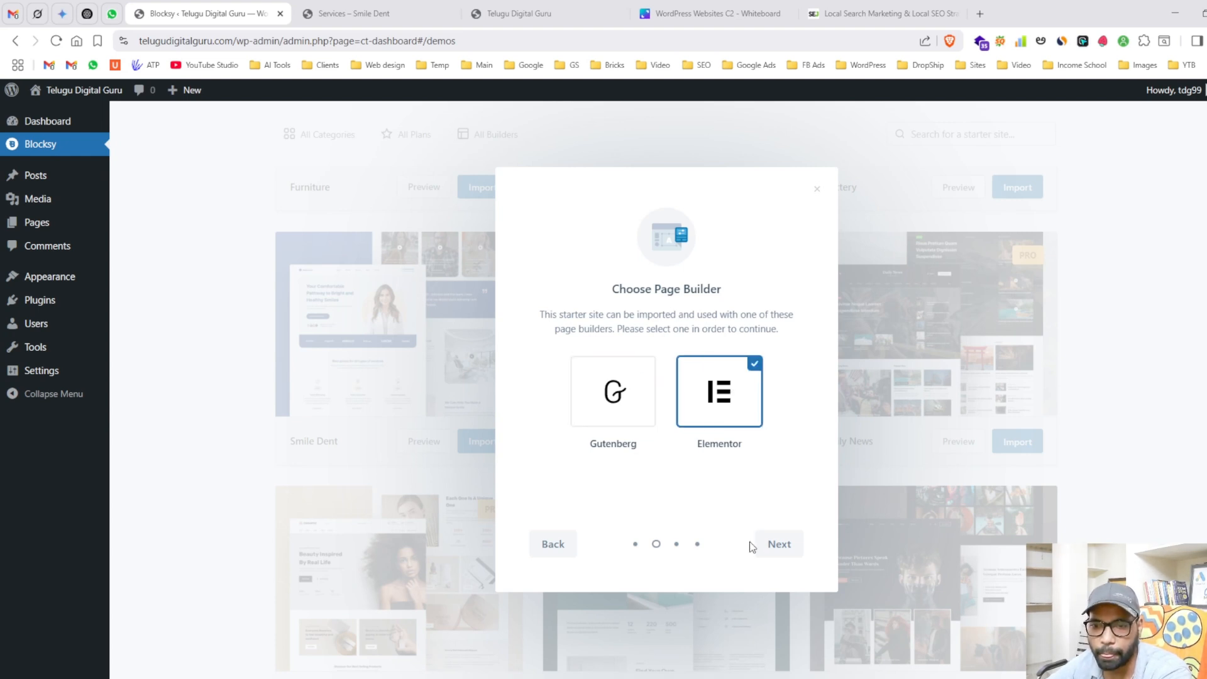
click(775, 553)
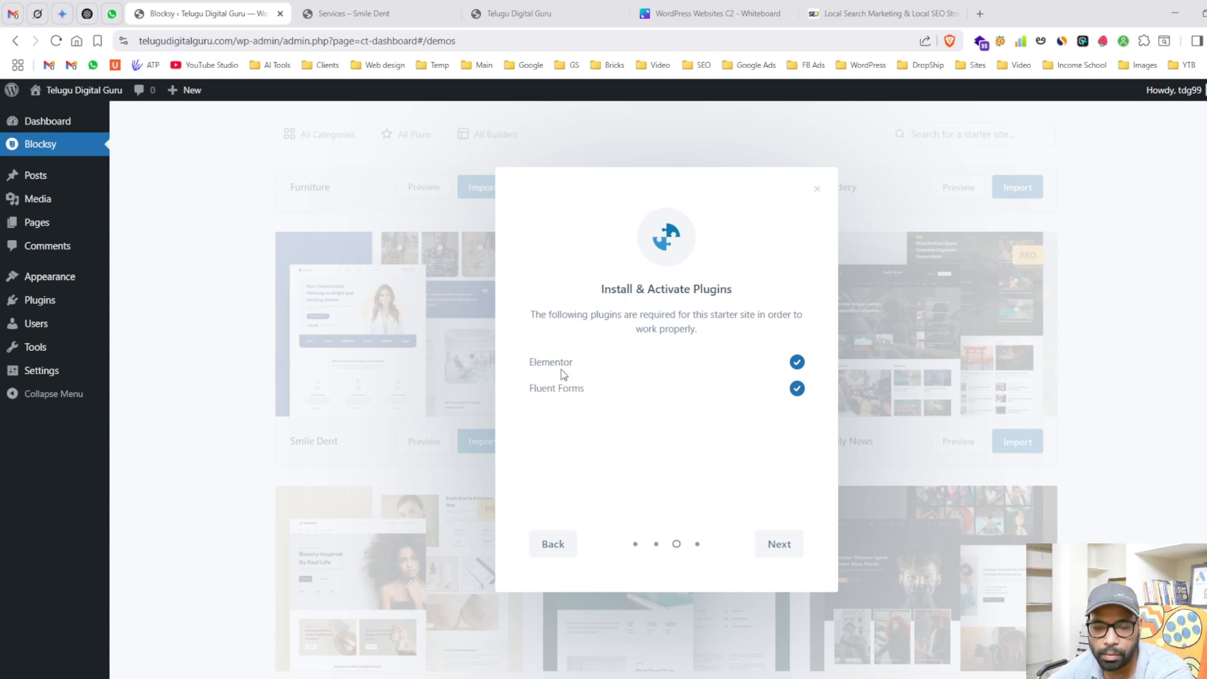
drag(522, 364, 584, 372)
click(591, 442)
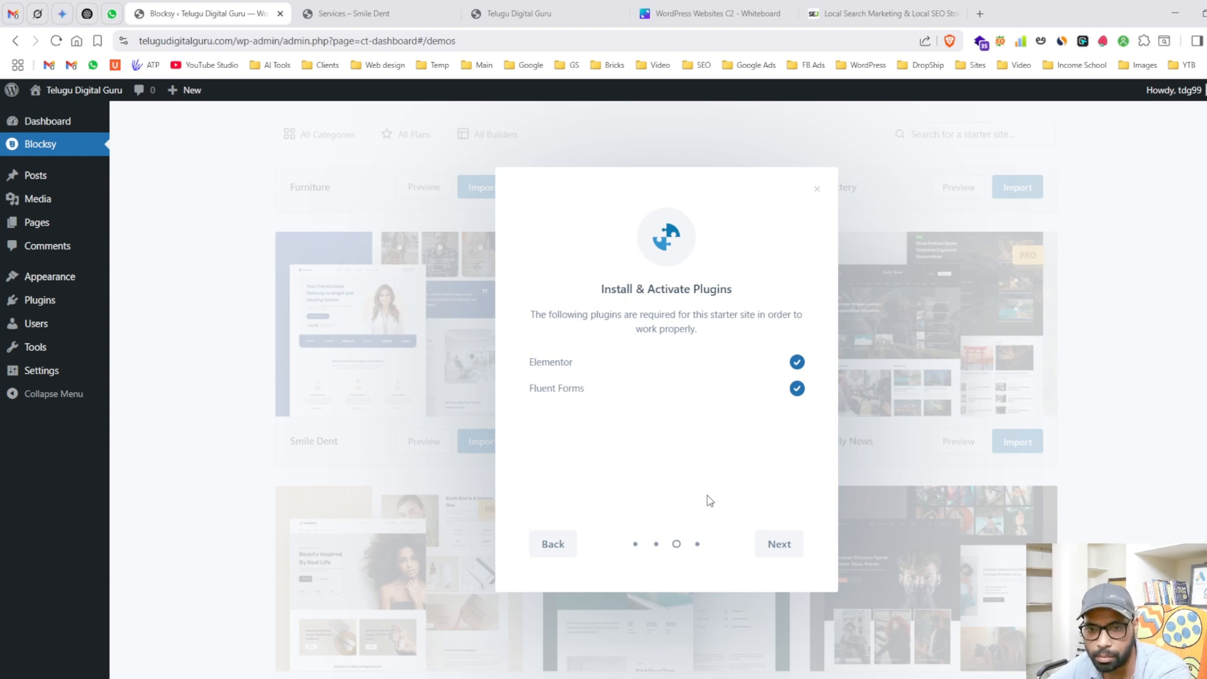
click(783, 544)
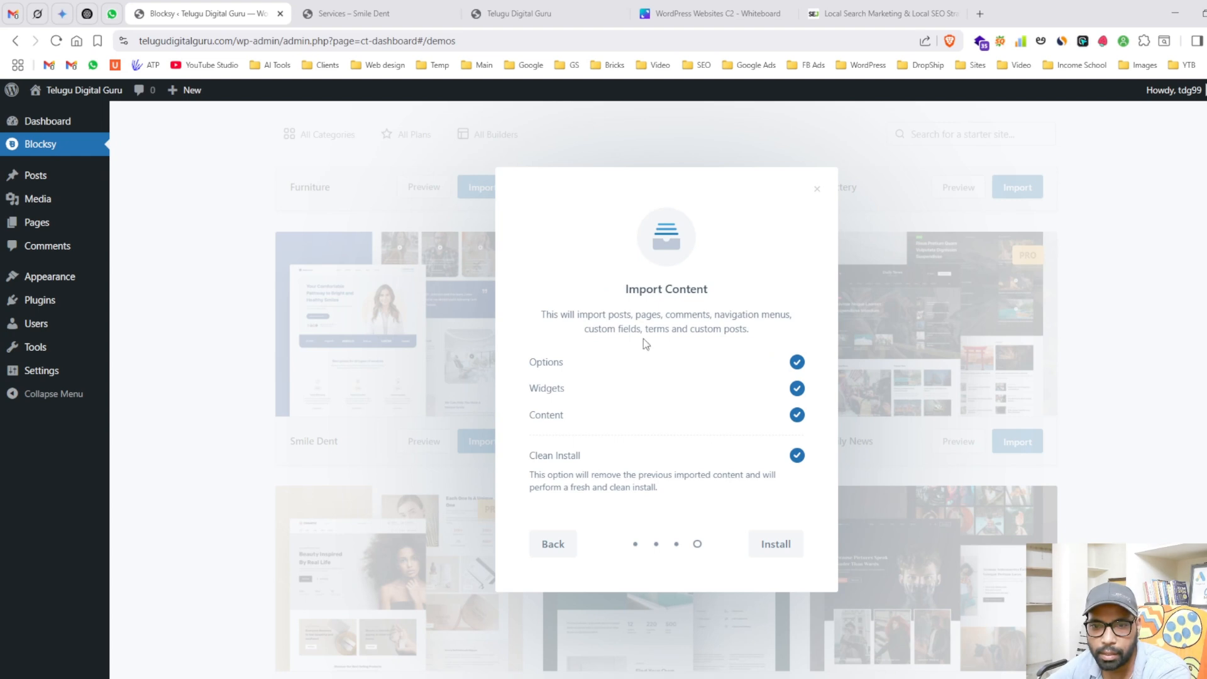
- Review what the import includes and install the starter site with Options, Widgets, Content and Clean Install enabled
drag(623, 286, 782, 322)
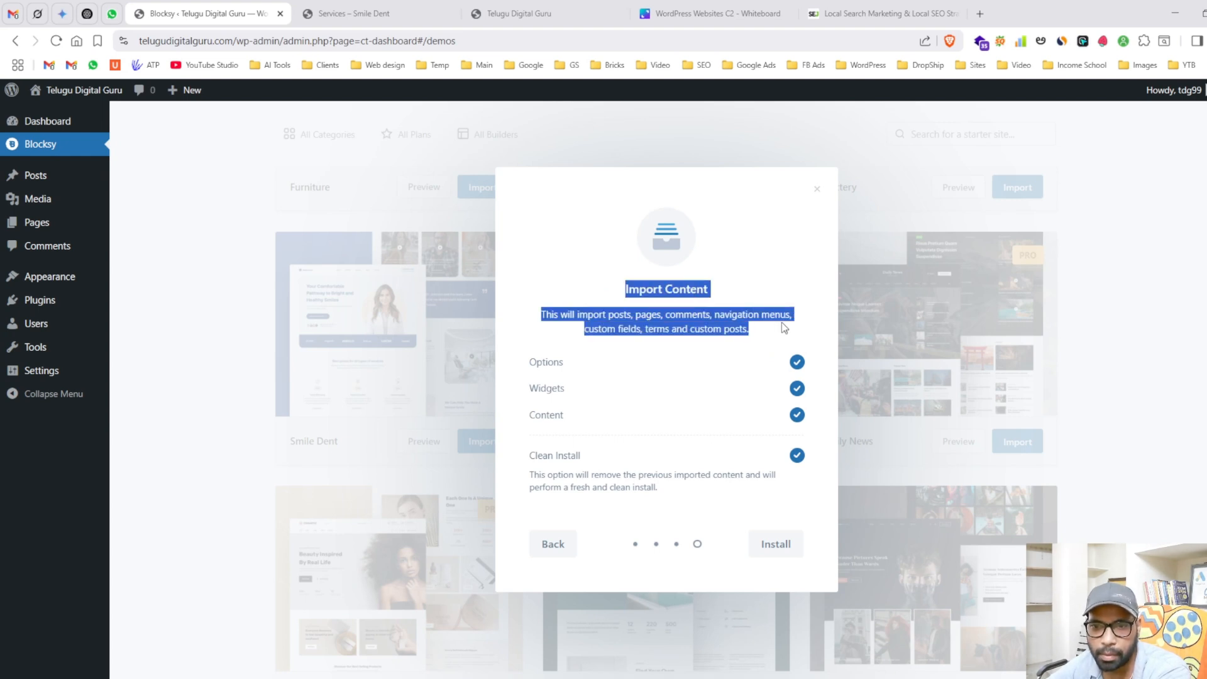
click(600, 314)
drag(579, 315, 788, 316)
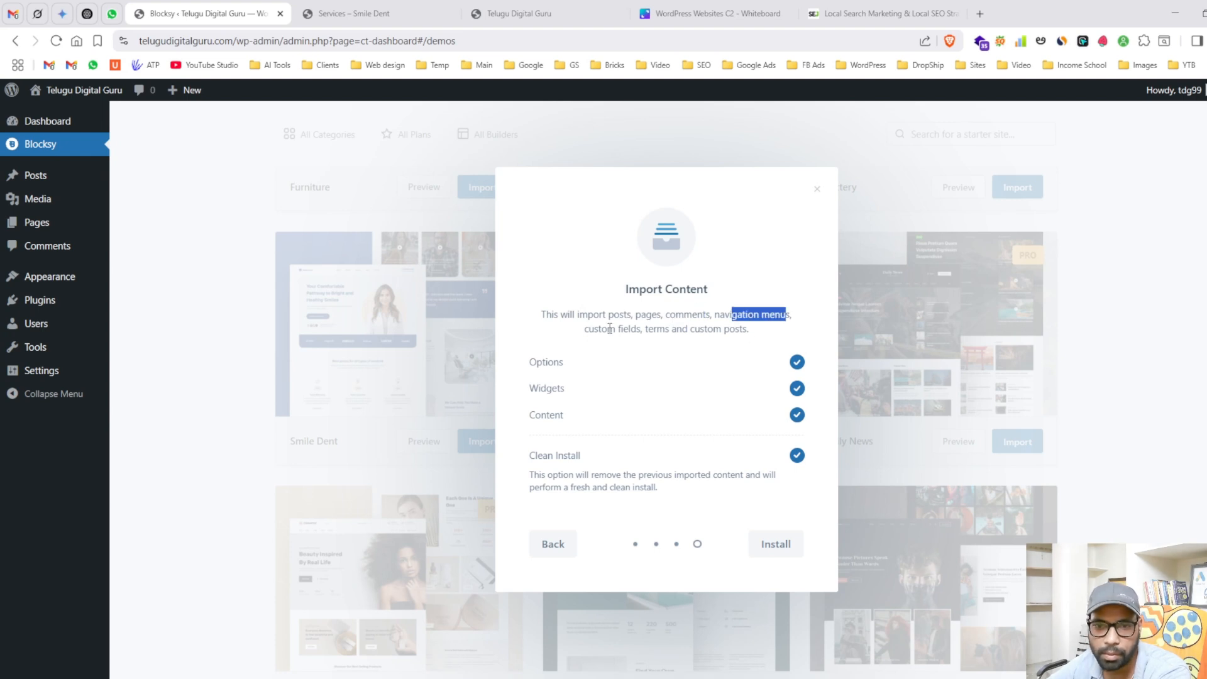
drag(582, 333, 740, 343)
click(622, 357)
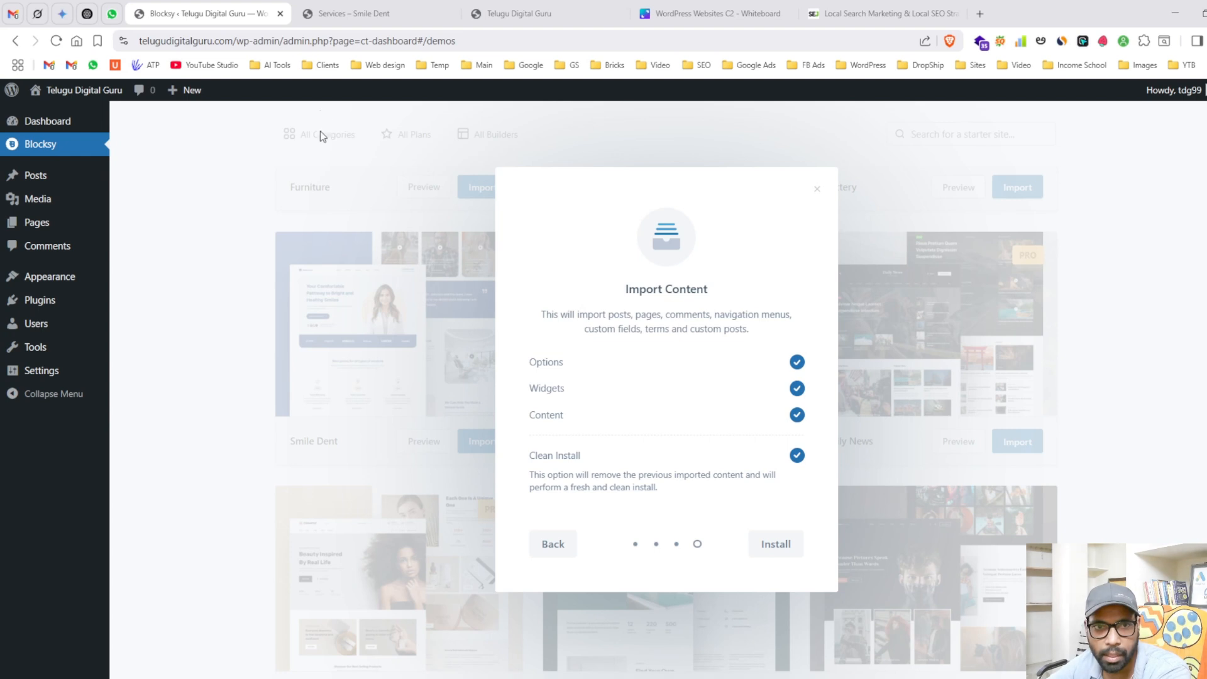
click(408, 8)
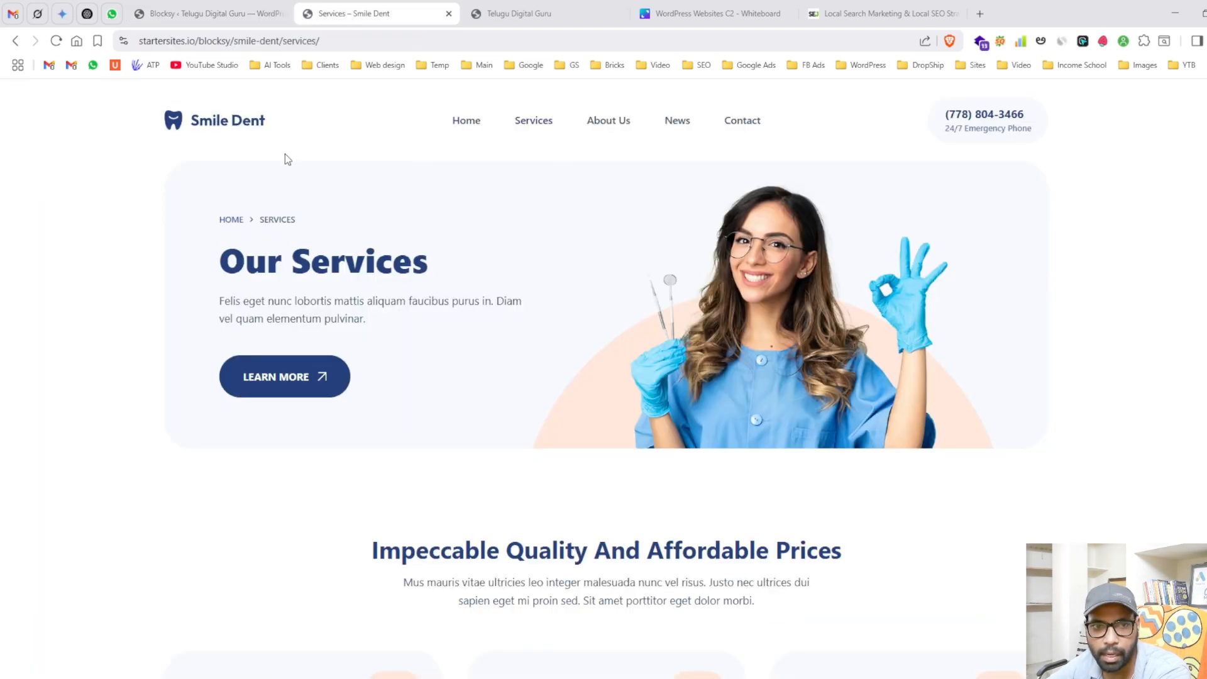
click(195, 9)
click(768, 549)
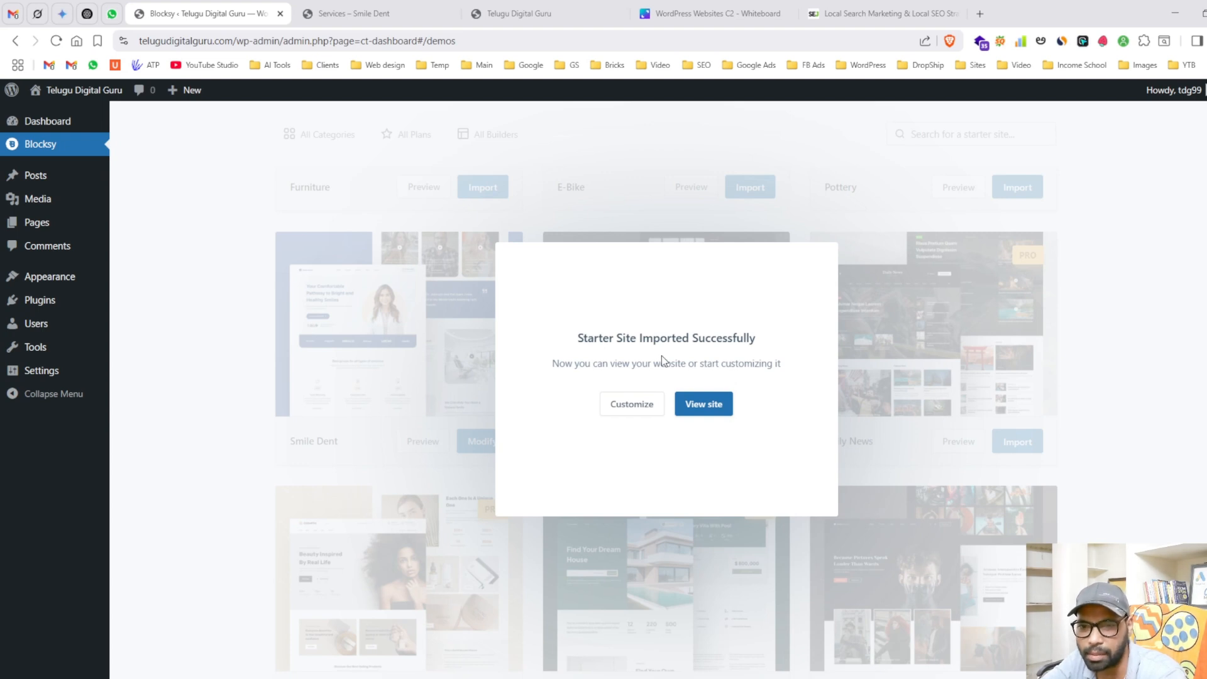
- View the site with the imported Smile Dent design and look over its whole home page
click(703, 408)
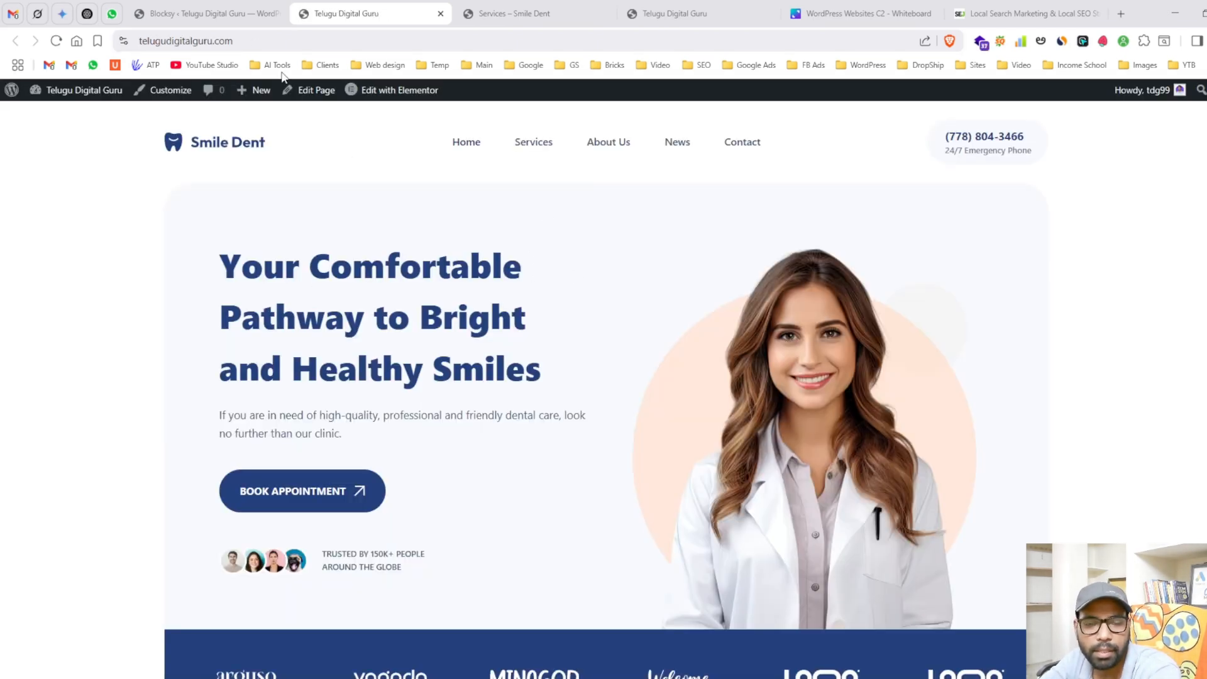
scroll(698, 277, down, 8)
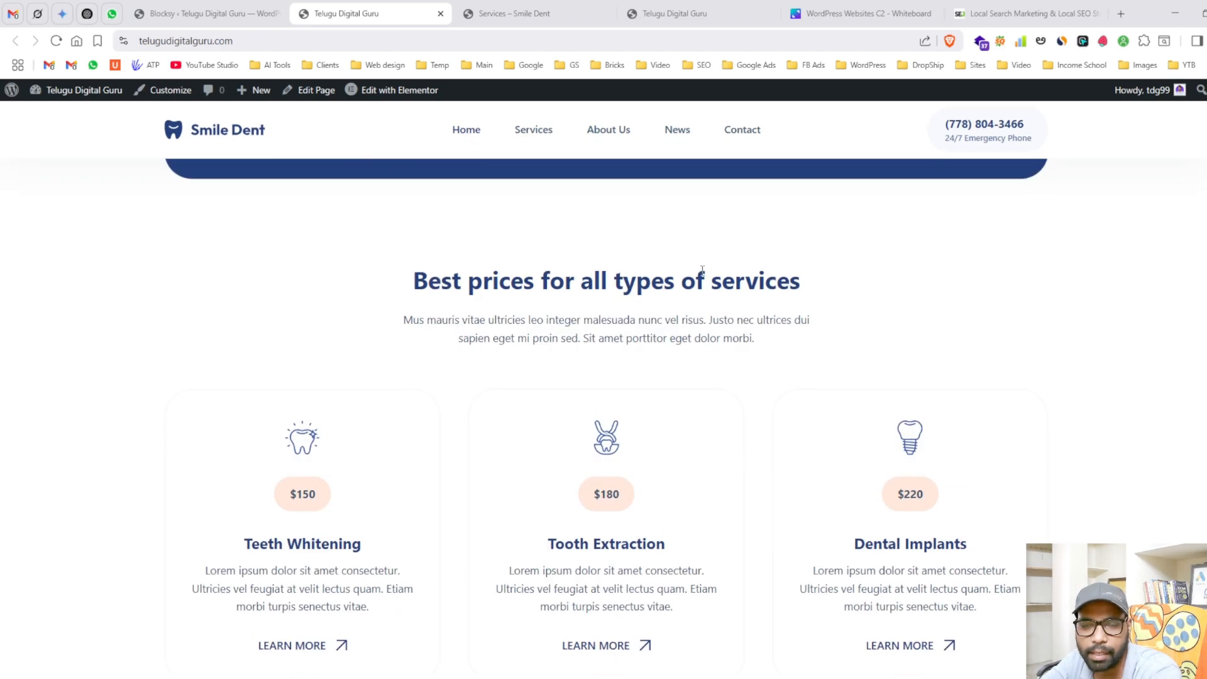
scroll(702, 270, down, 20)
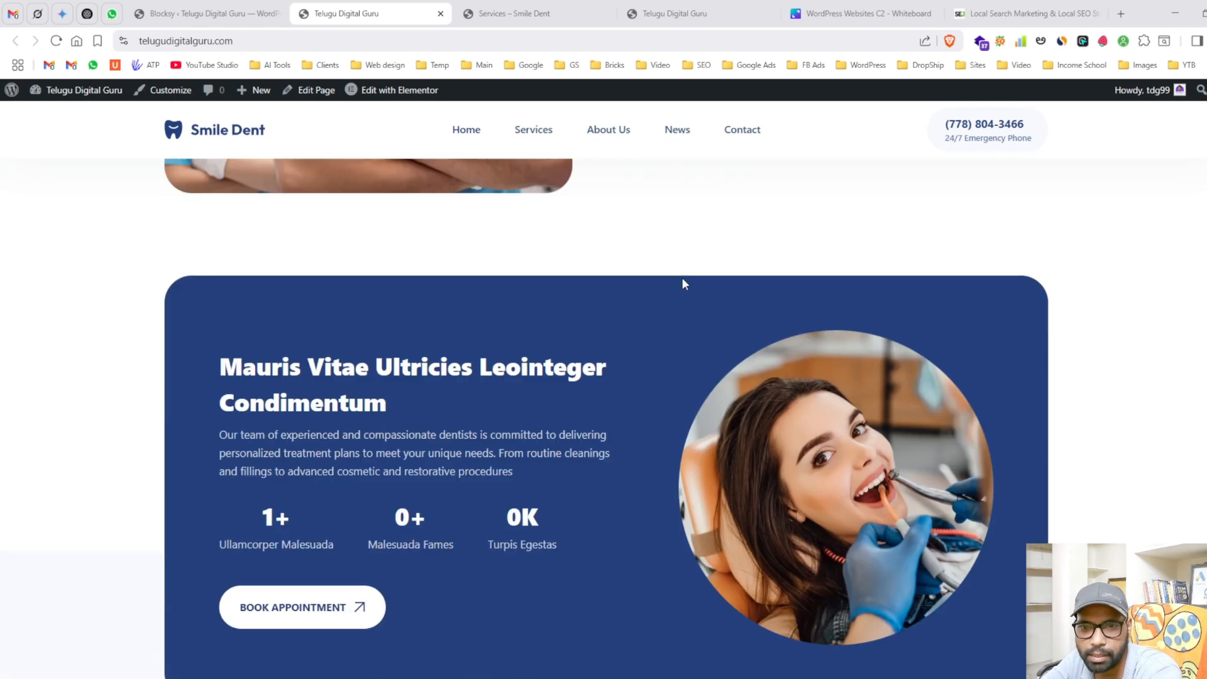
scroll(684, 282, down, 5)
scroll(686, 284, up, 15)
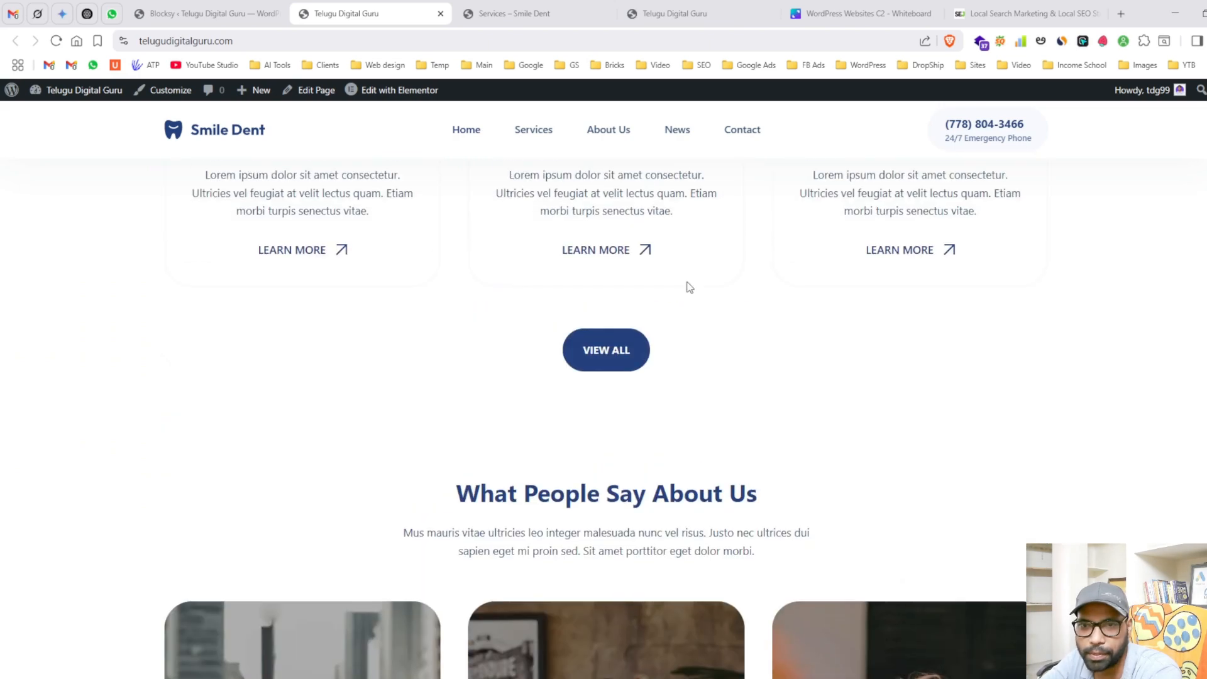
scroll(687, 280, up, 10)
- Look through the Services and About Us pages of the imported site
click(539, 143)
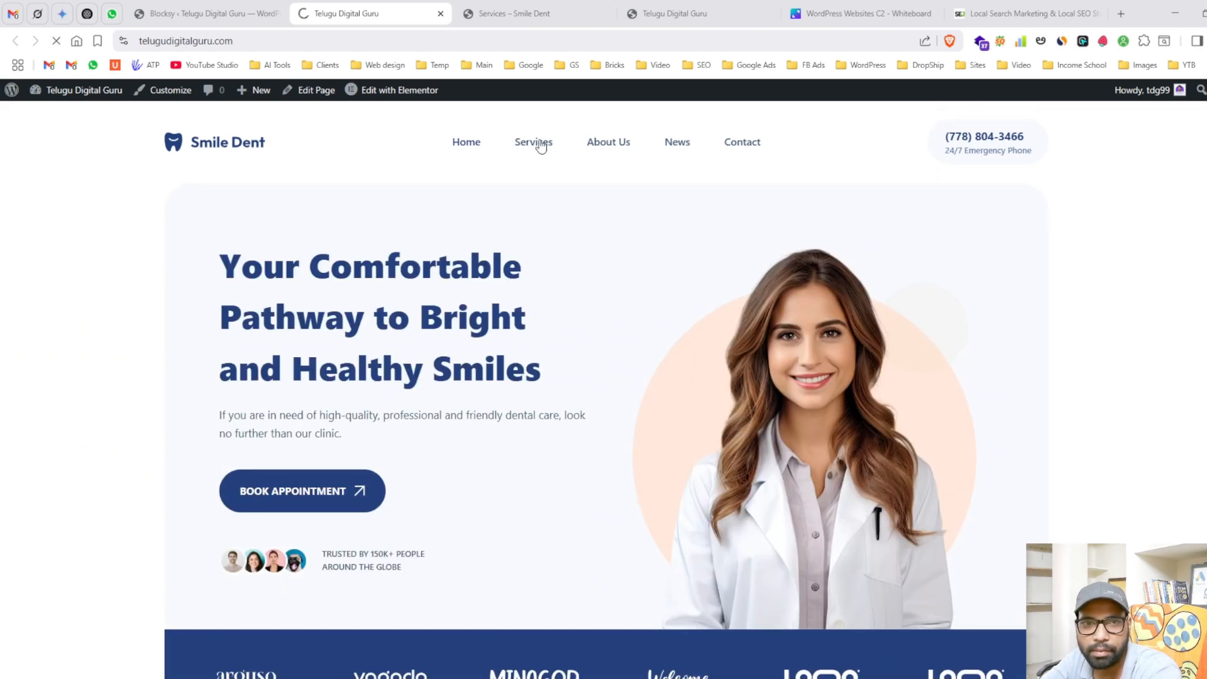
scroll(153, 321, down, 8)
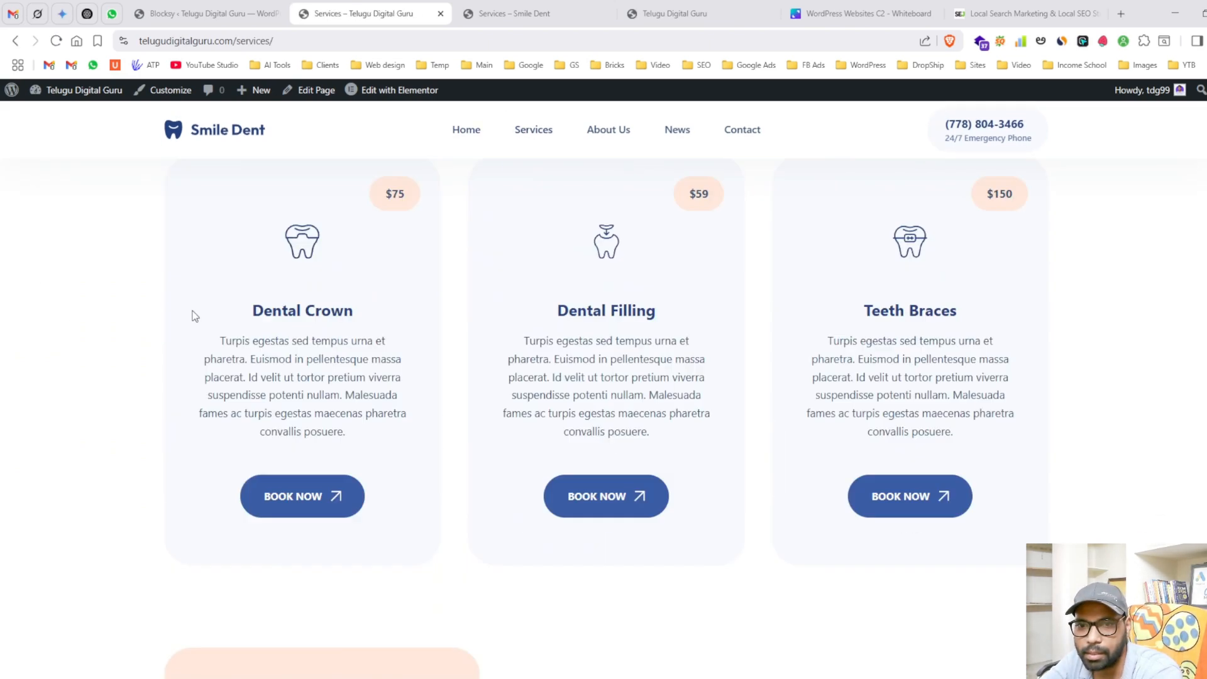
scroll(195, 315, down, 15)
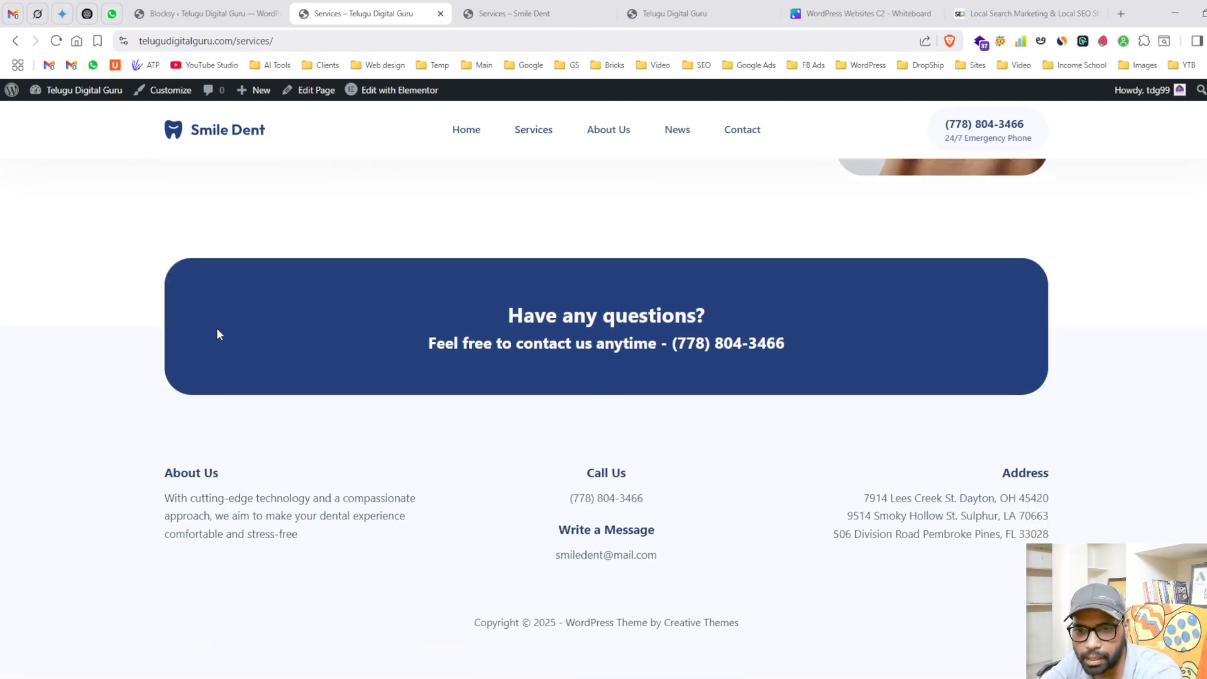
scroll(217, 327, up, 20)
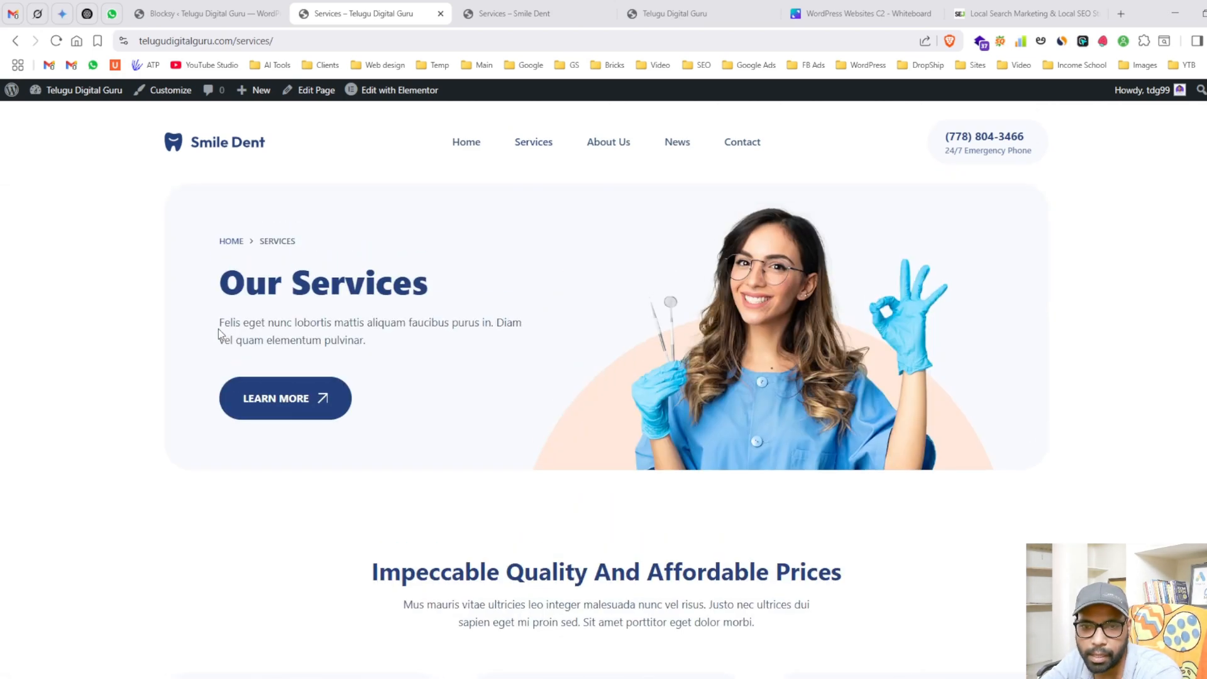
click(590, 143)
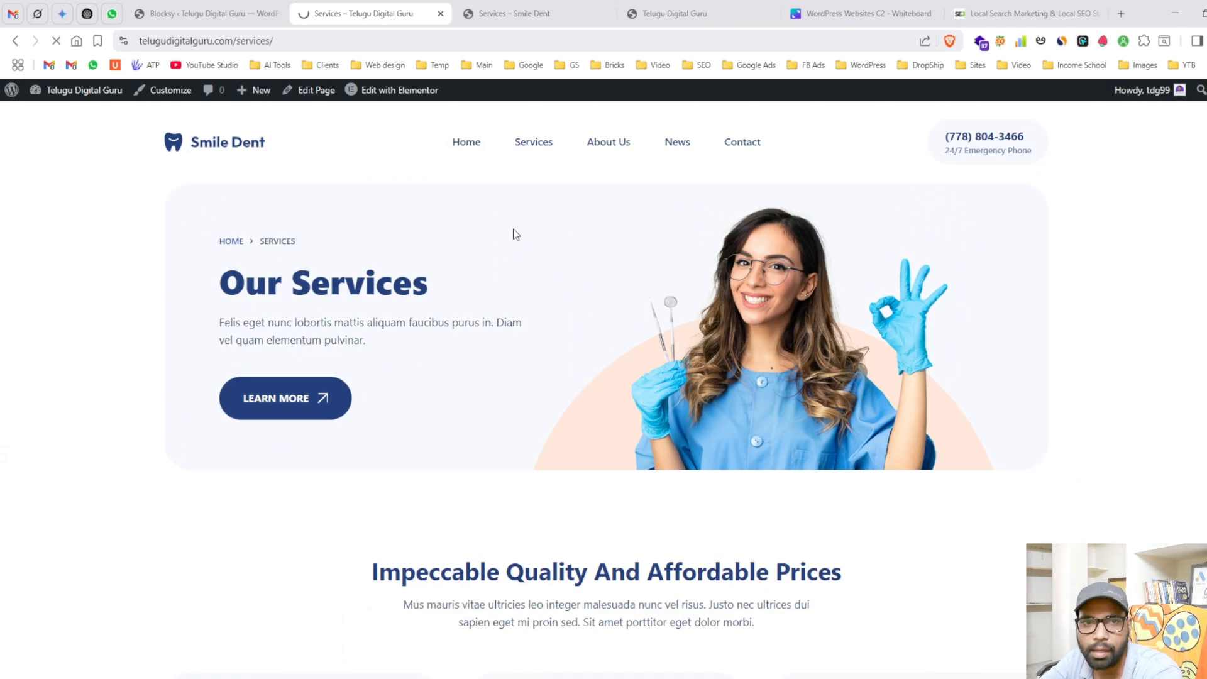
scroll(25, 252, down, 15)
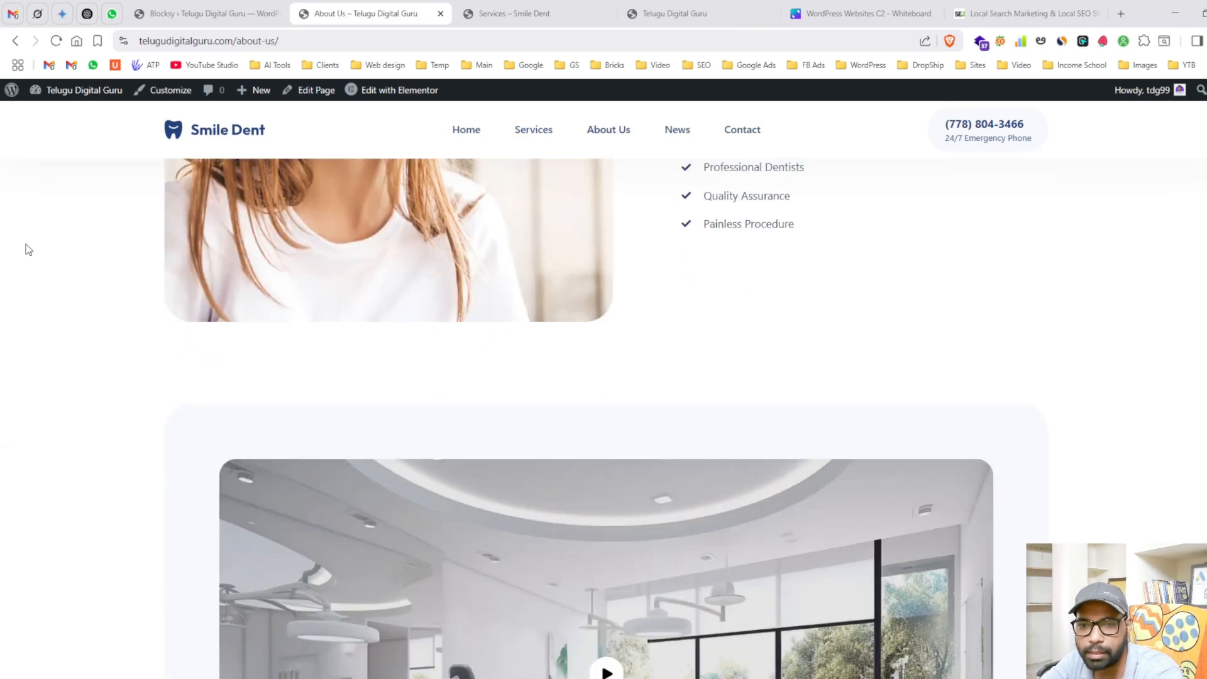
scroll(50, 285, up, 15)
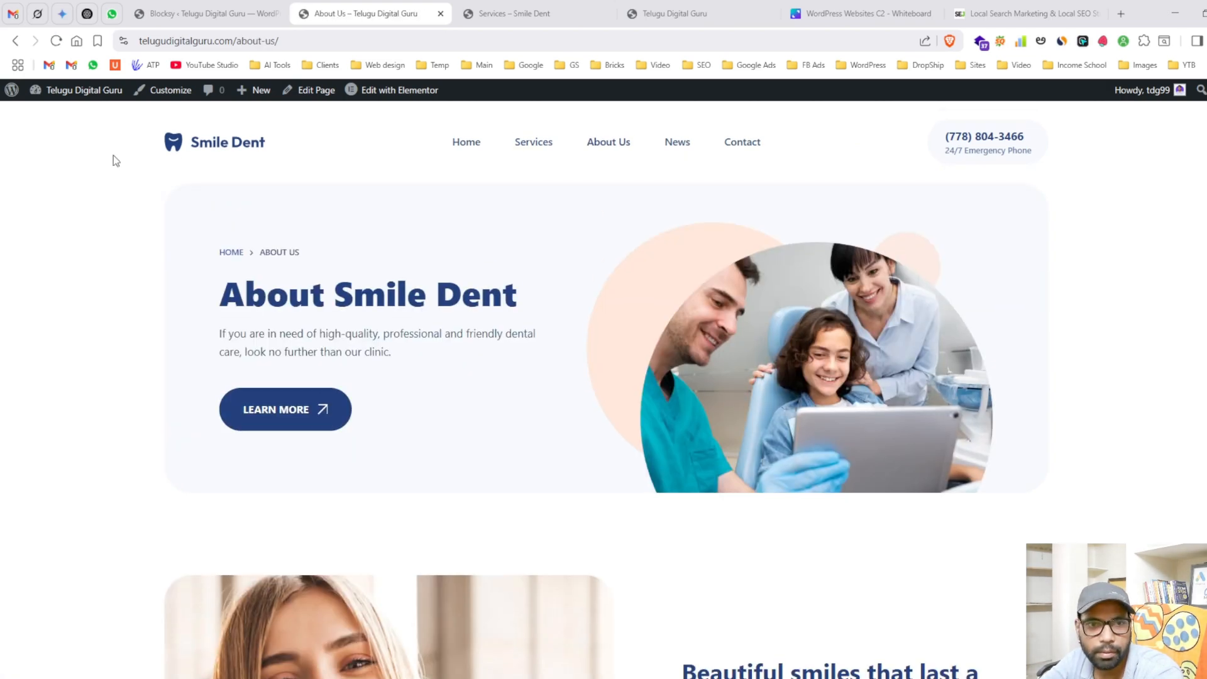
- Return to the imported site's home page and examine the header logo and the hero heading with its text
click(176, 145)
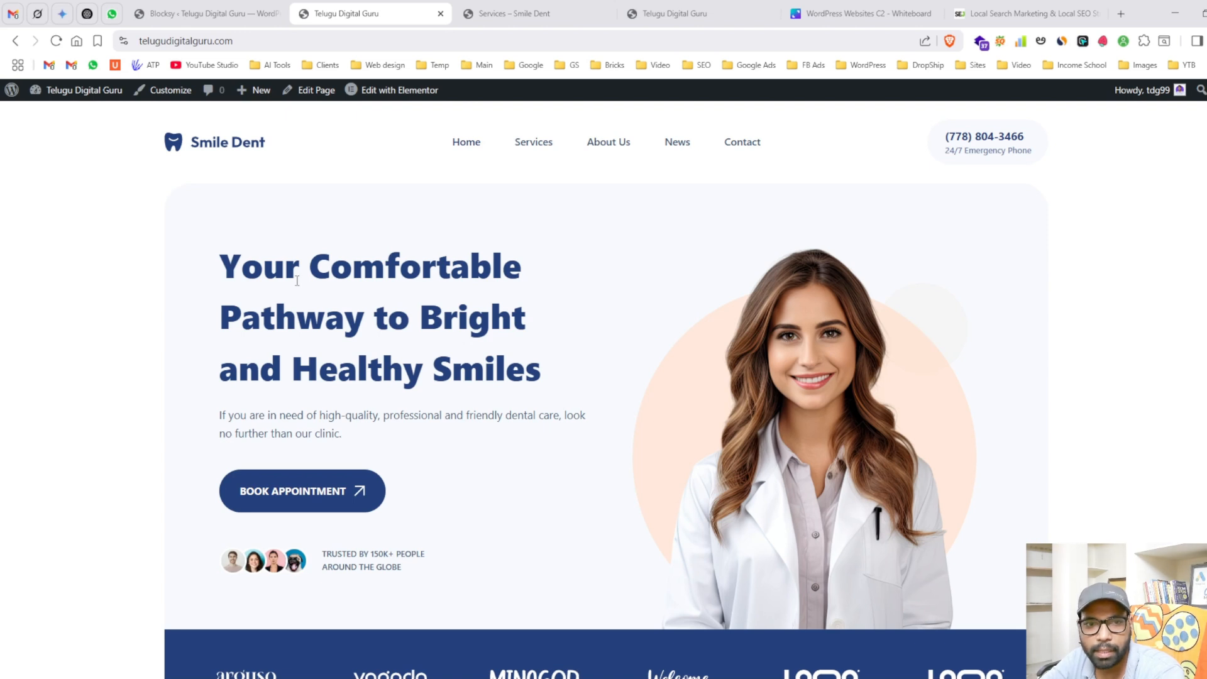
drag(120, 140, 286, 142)
click(301, 138)
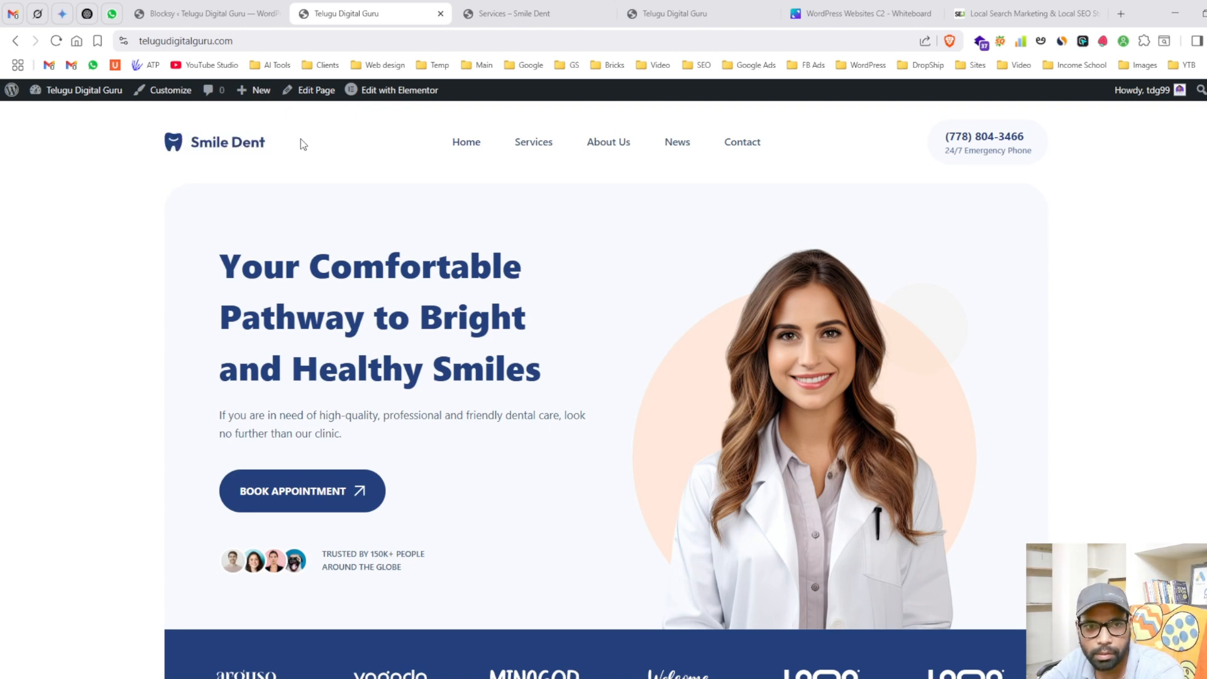
triple_click(233, 147)
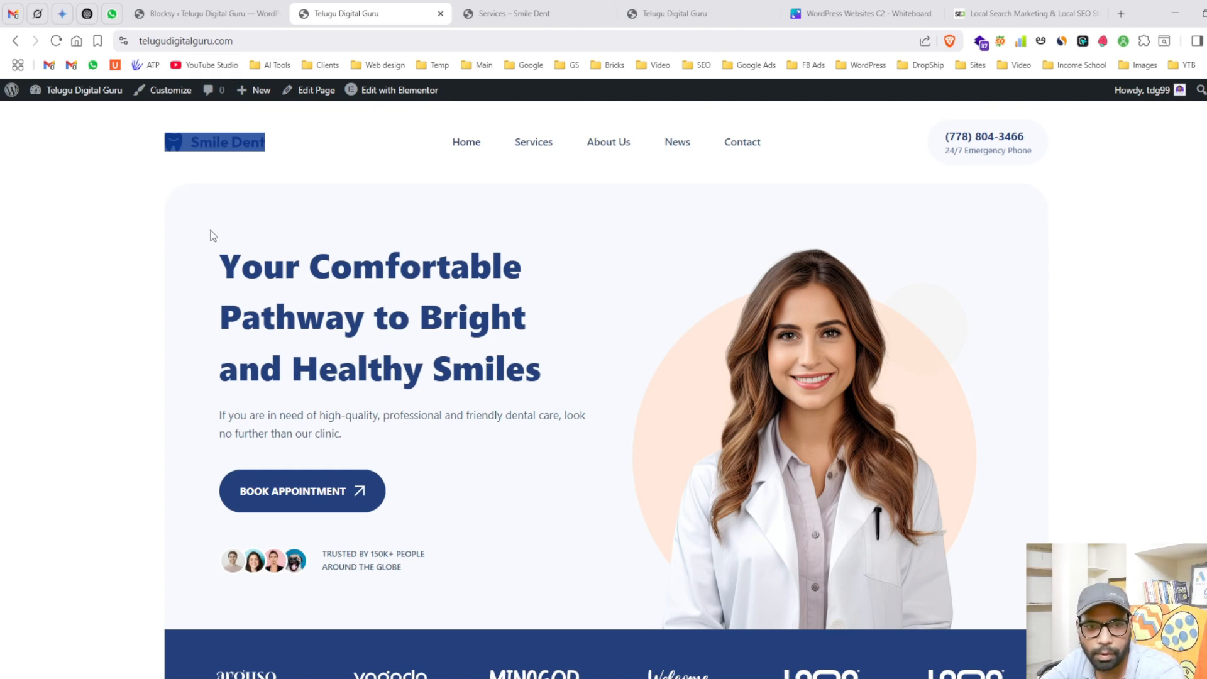
drag(214, 240, 467, 412)
click(626, 399)
drag(189, 259, 535, 415)
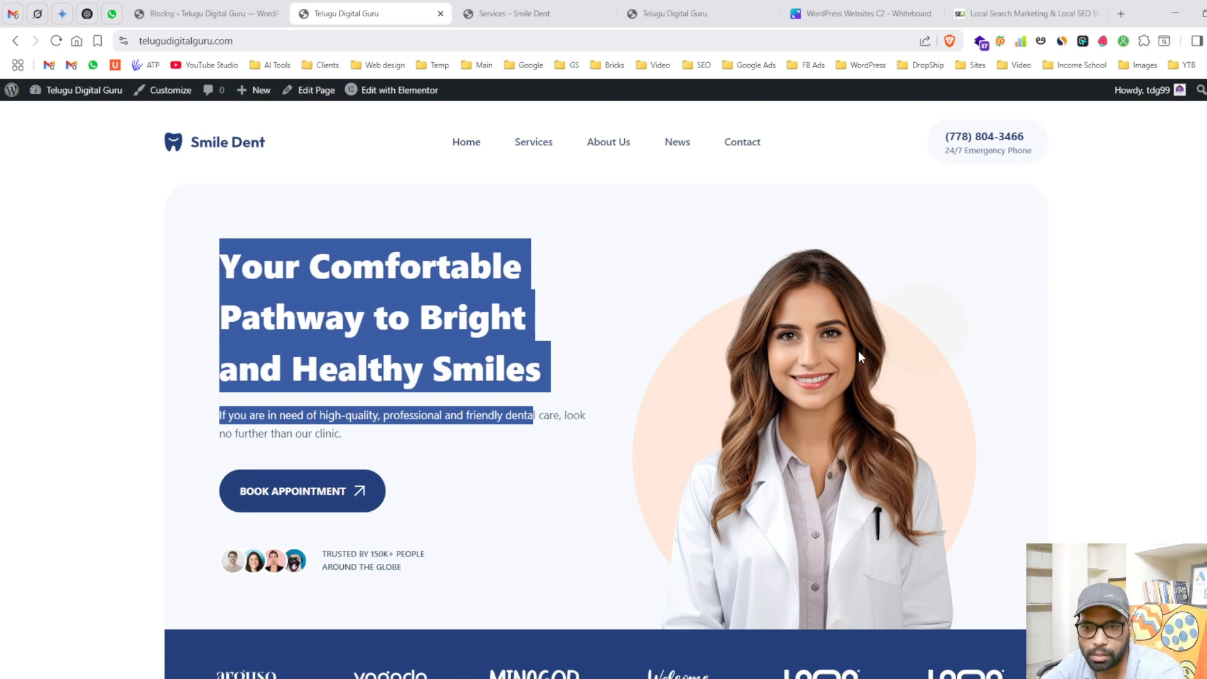
- Examine the client logo strip and the service price section on the imported home page
scroll(340, 344, down, 4)
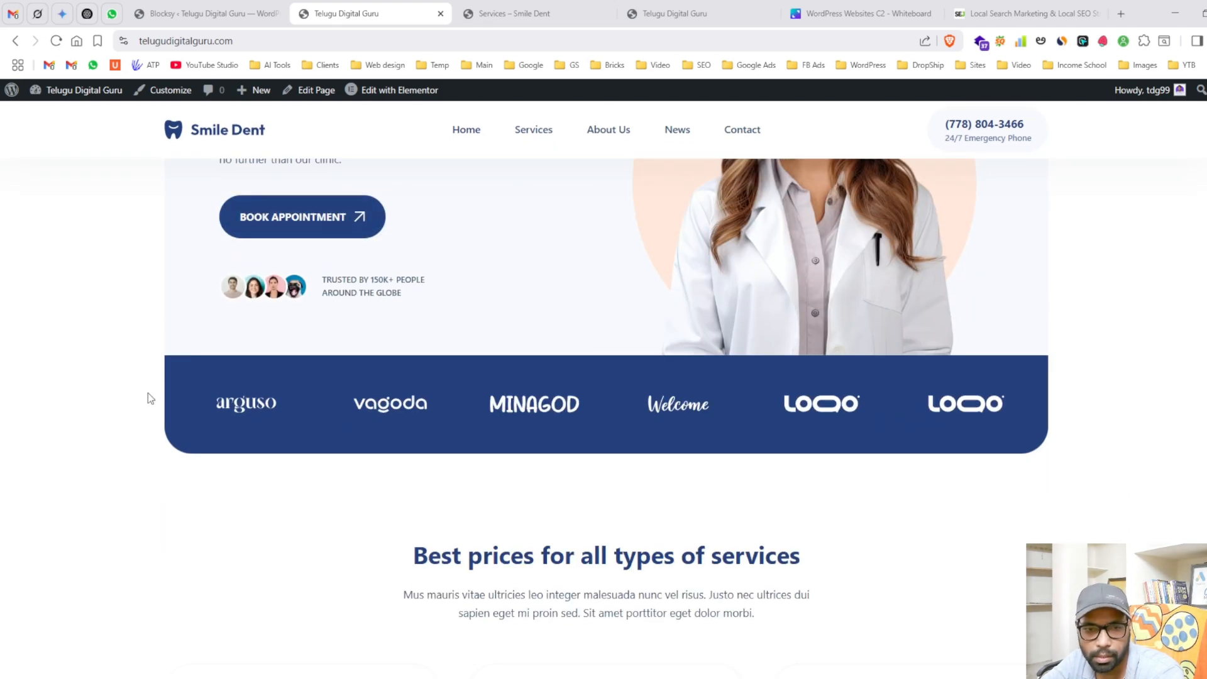
drag(258, 443, 790, 557)
scroll(839, 503, down, 5)
click(737, 366)
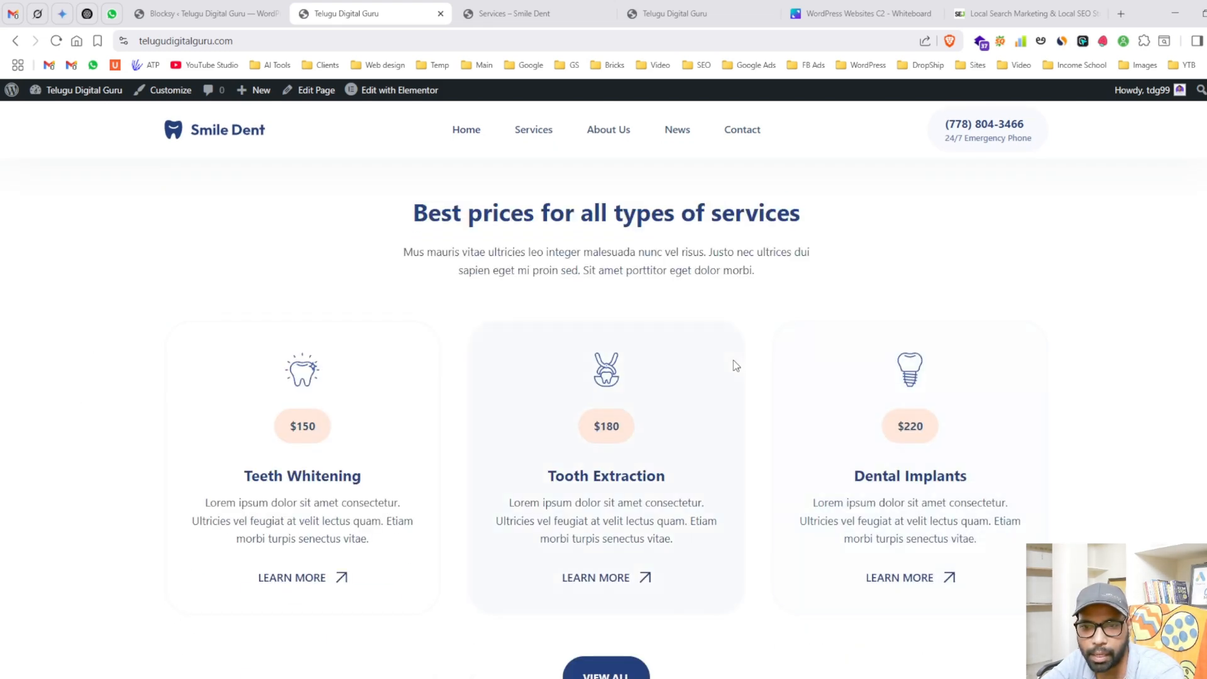
- Look over the home page down to the dental clinic introduction and open the site's admin dashboard
scroll(557, 445, down, 20)
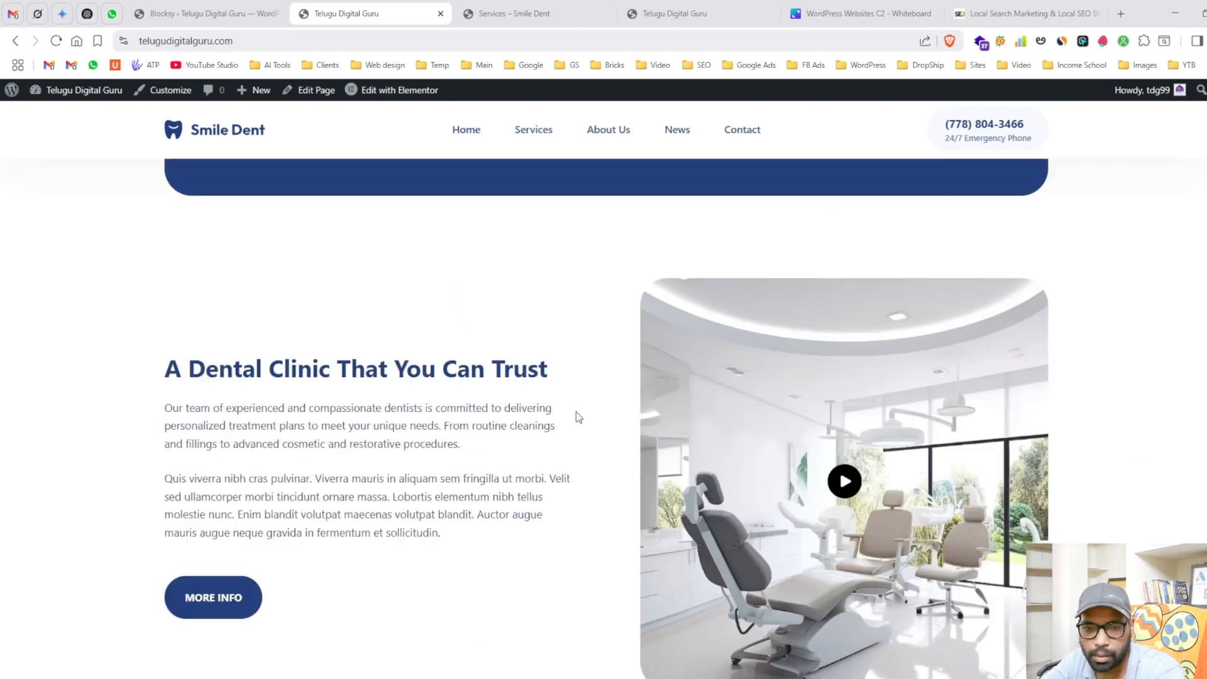
scroll(577, 417, up, 20)
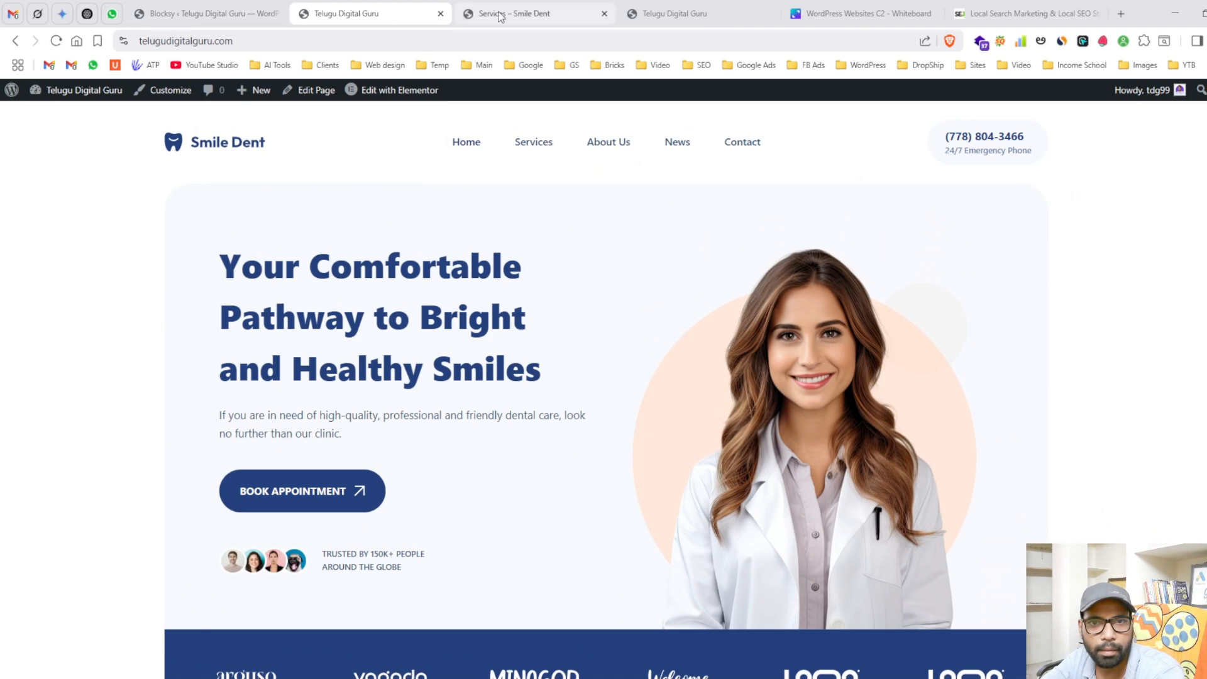
click(66, 91)
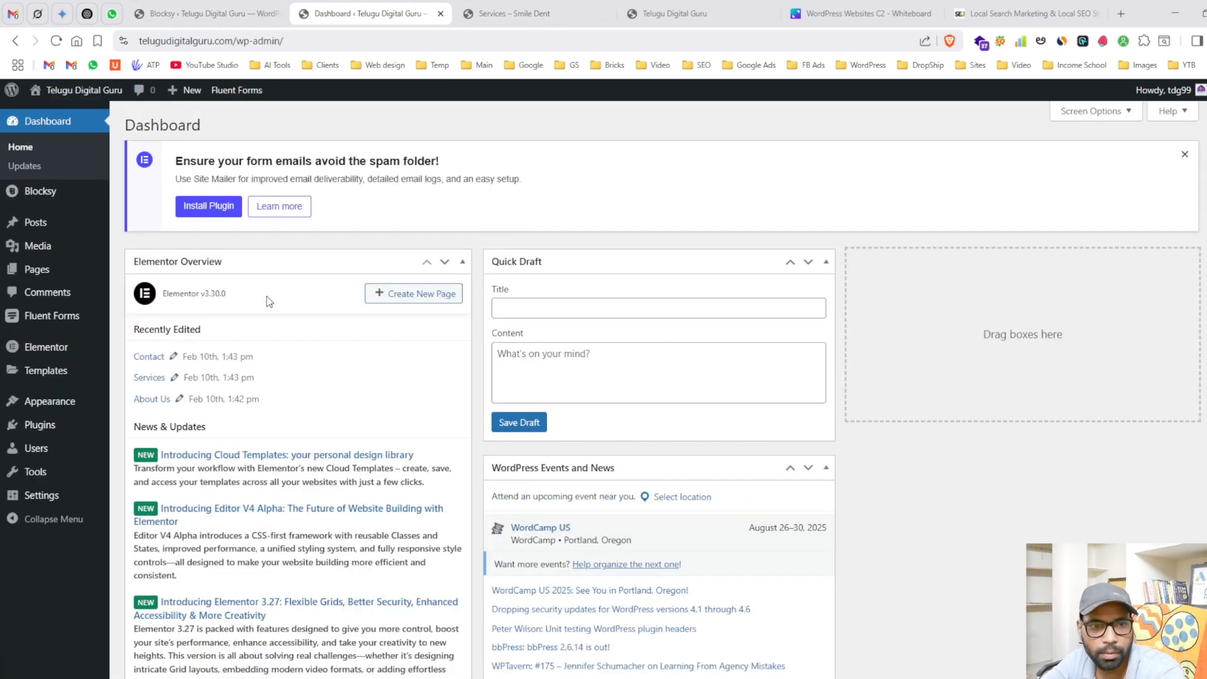
- Review the installed plugins, marking Elementor and Fluent Forms briefly and clearing both selections again
click(42, 423)
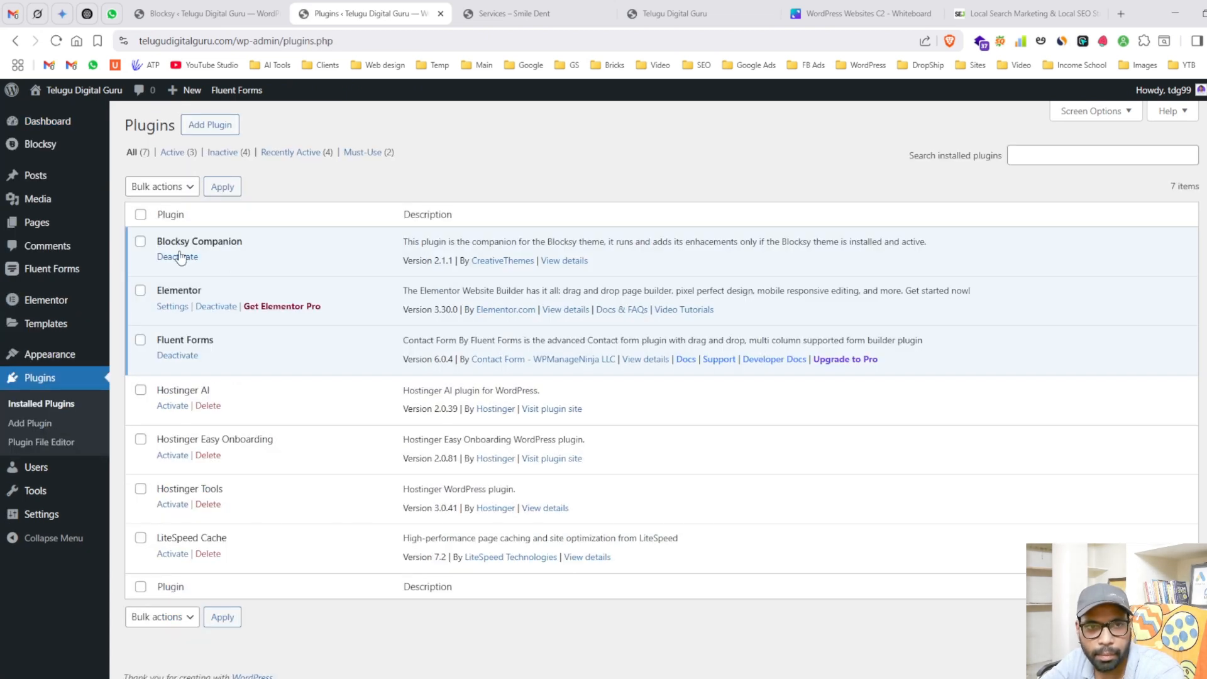
click(140, 291)
click(140, 340)
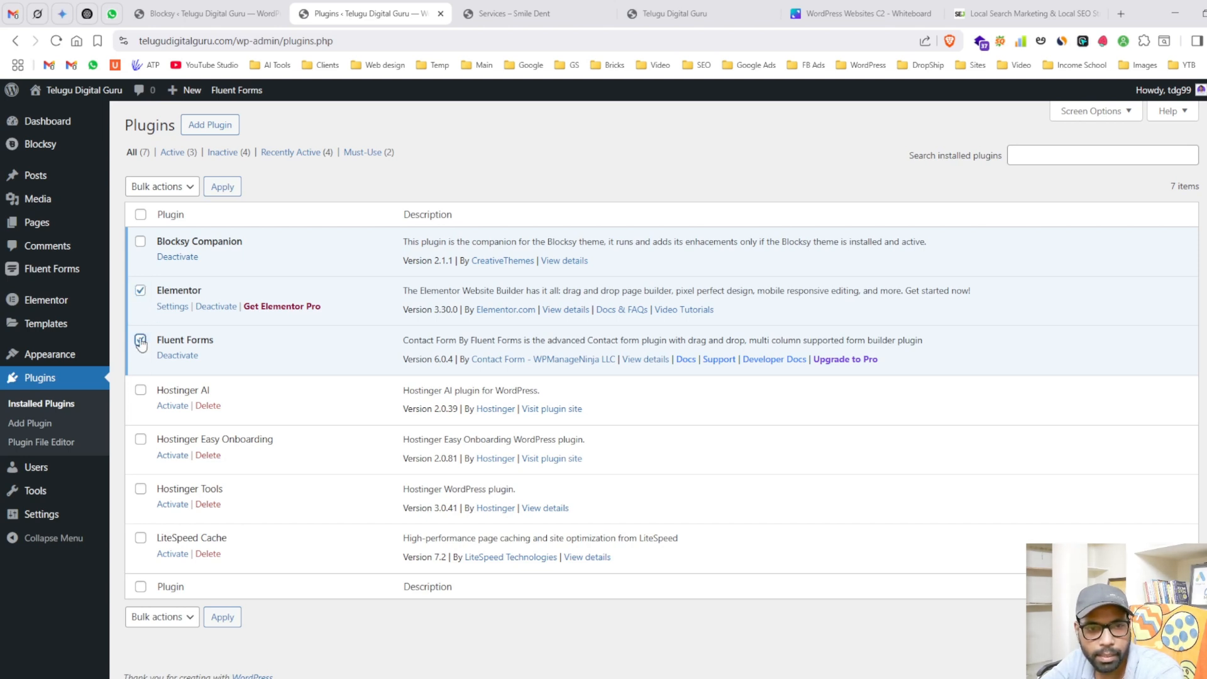
click(141, 292)
click(140, 340)
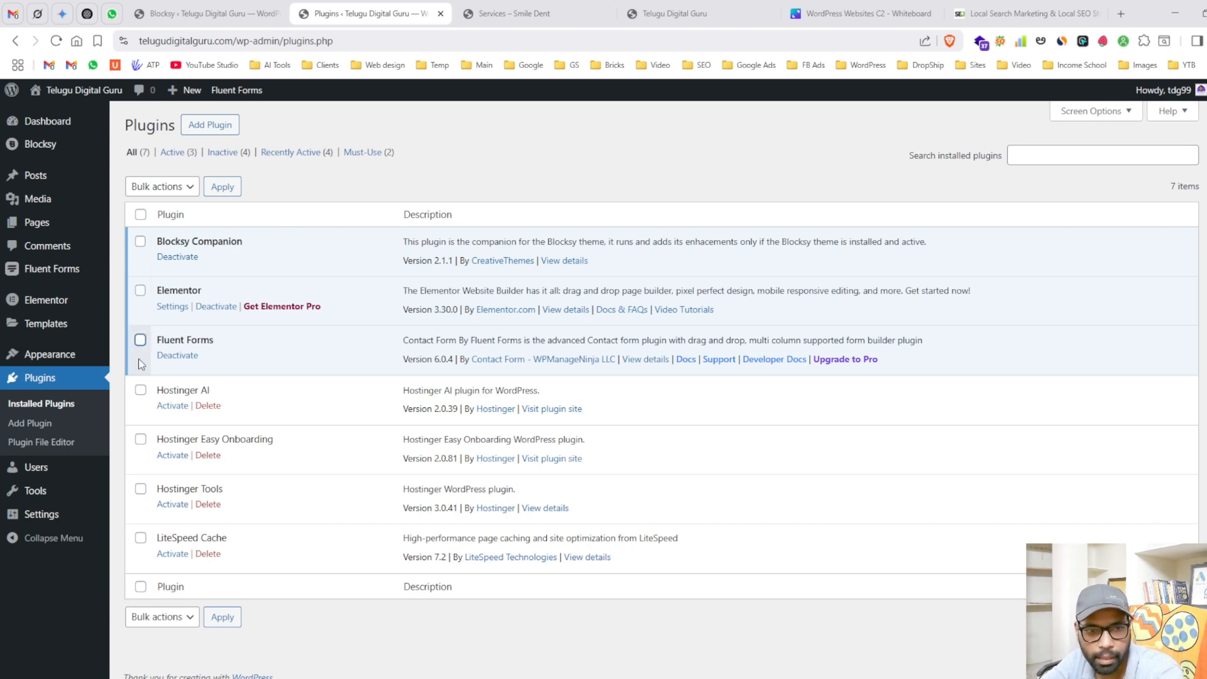
- Check the installed themes and the list of pages that came with the starter site
mouse_move(61, 356)
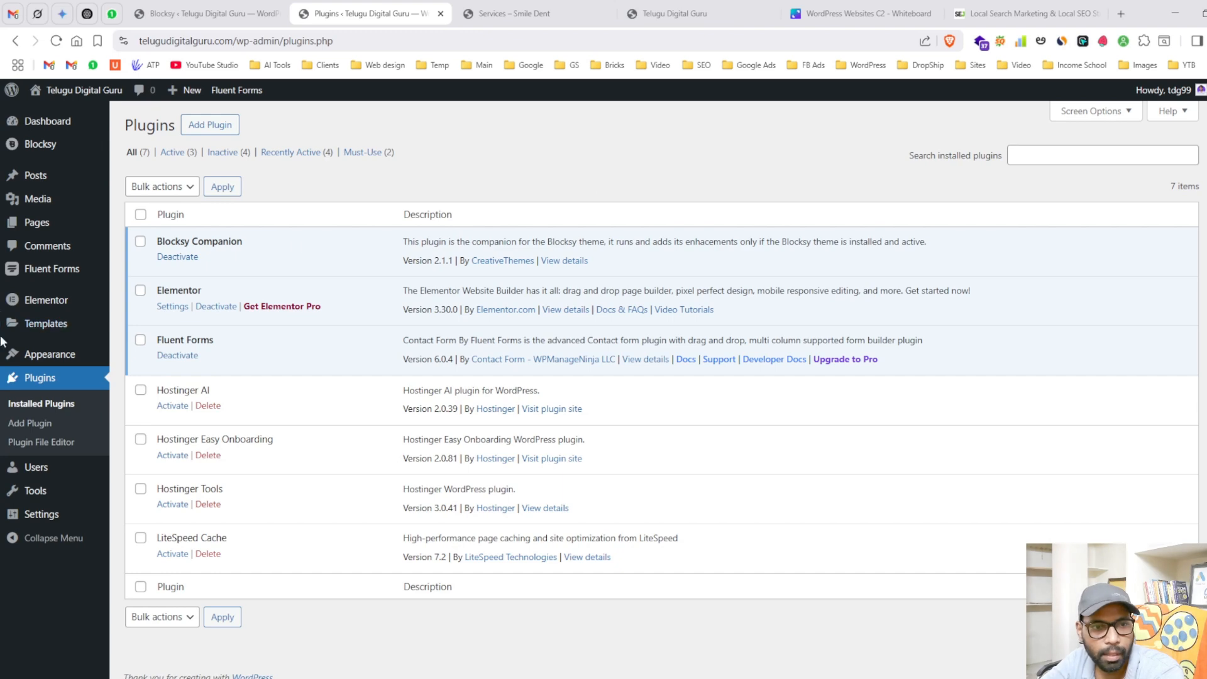
click(170, 354)
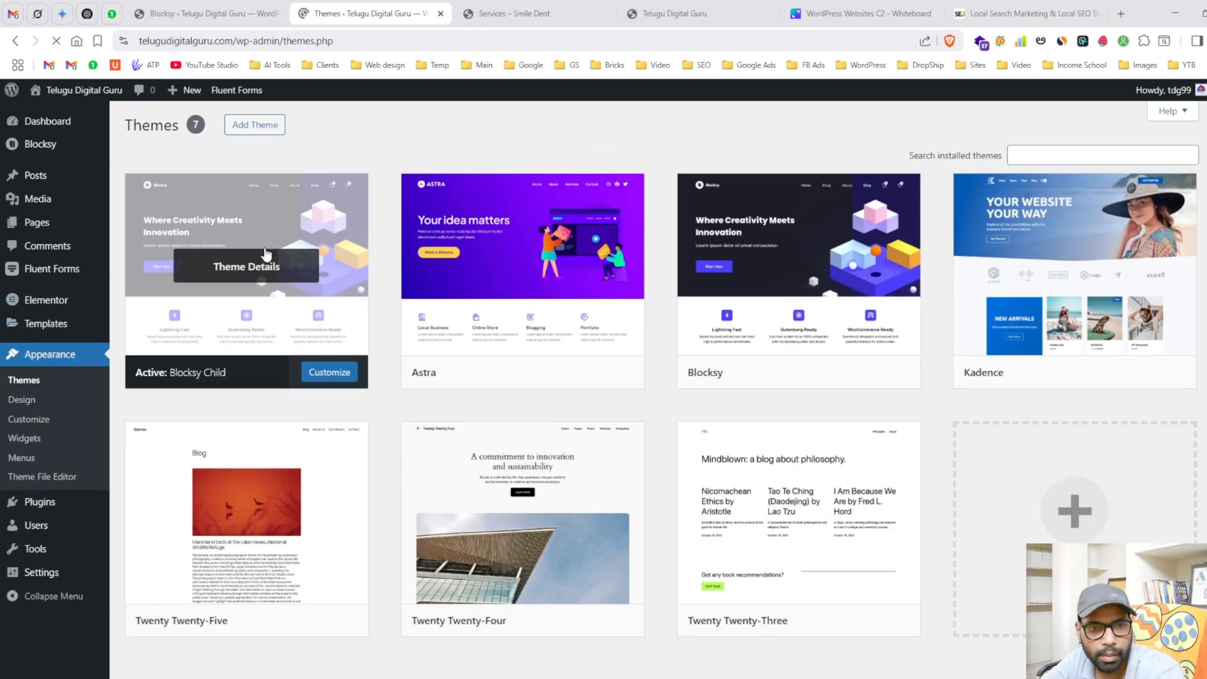
click(54, 225)
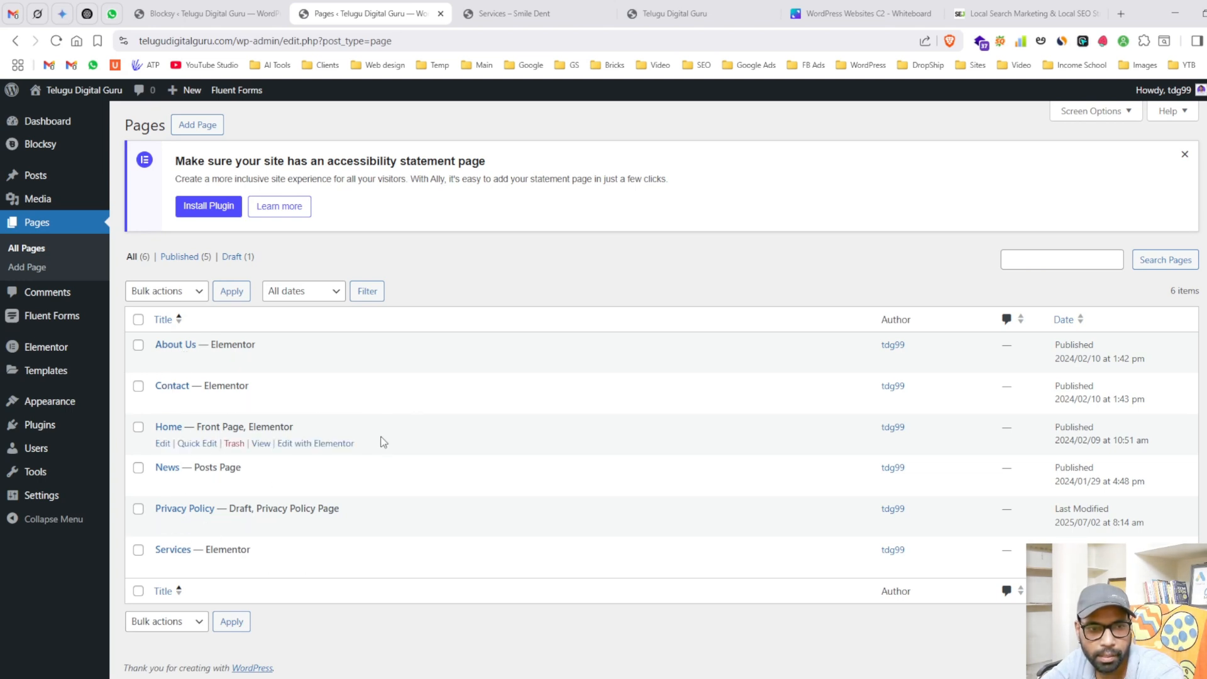
- Look through the imported blog posts, view the post "Pellentesque Adipiscing Commodo" on the site, and return to the posts list
click(43, 178)
scroll(440, 356, down, 1)
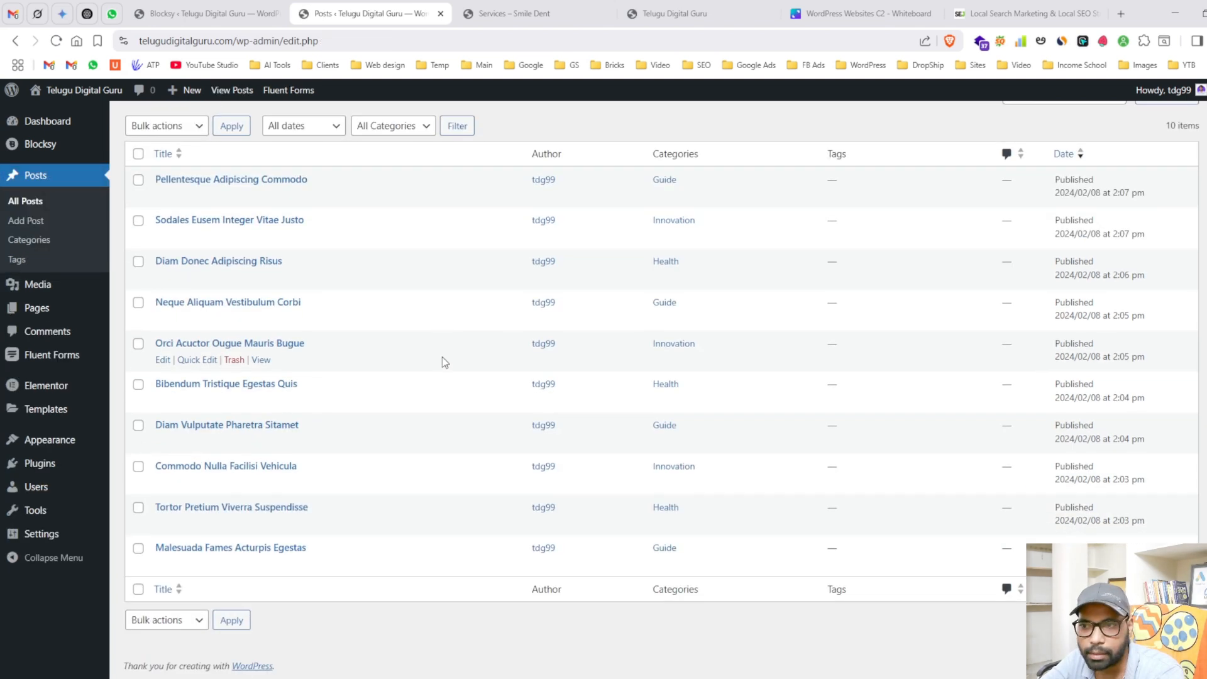
scroll(442, 356, up, 1)
scroll(442, 356, up, 1)
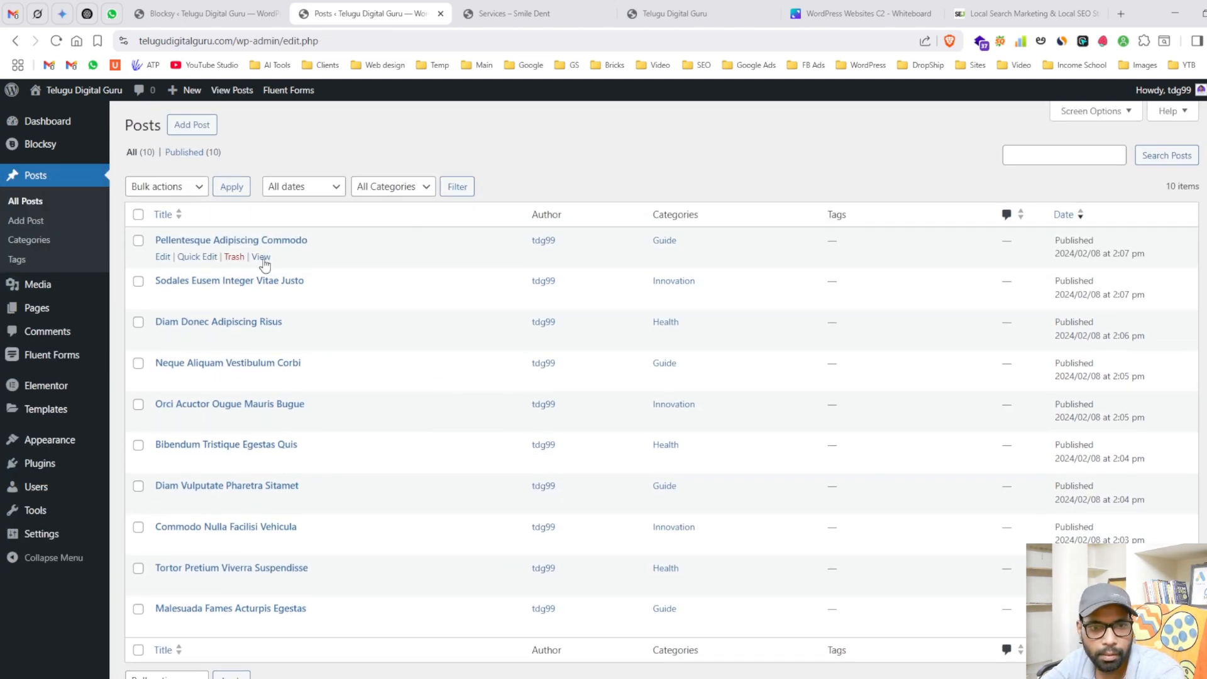
click(261, 257)
scroll(813, 435, down, 10)
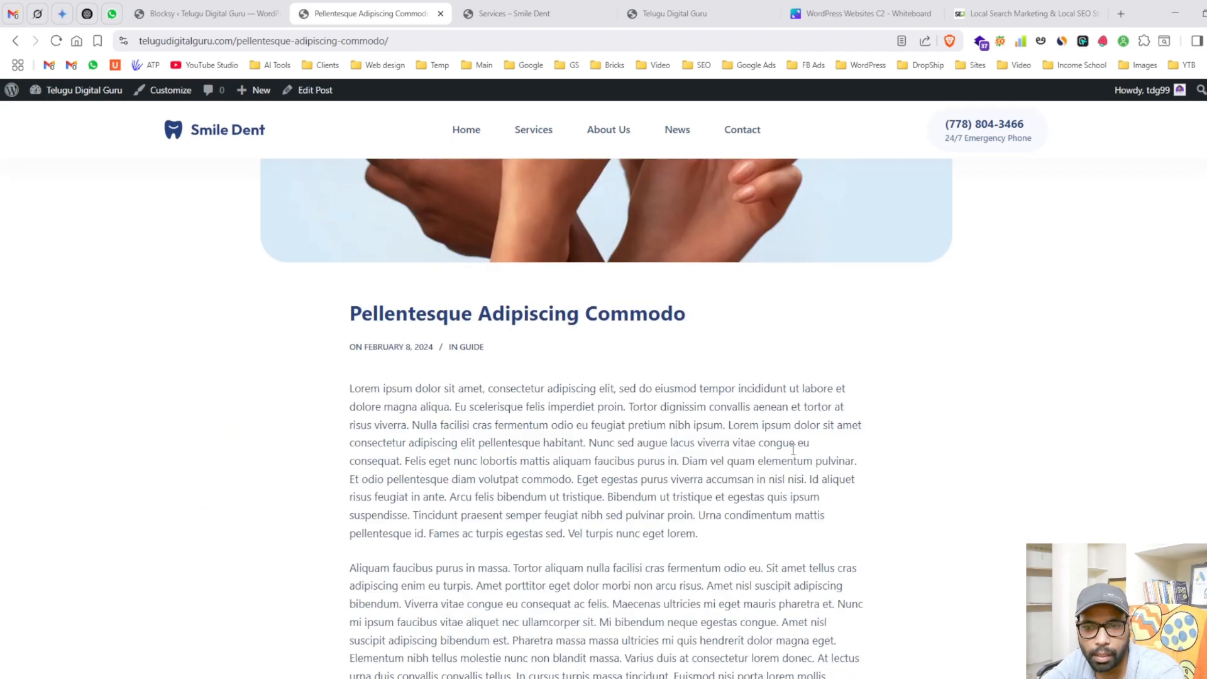
scroll(812, 436, up, 15)
scroll(506, 380, down, 5)
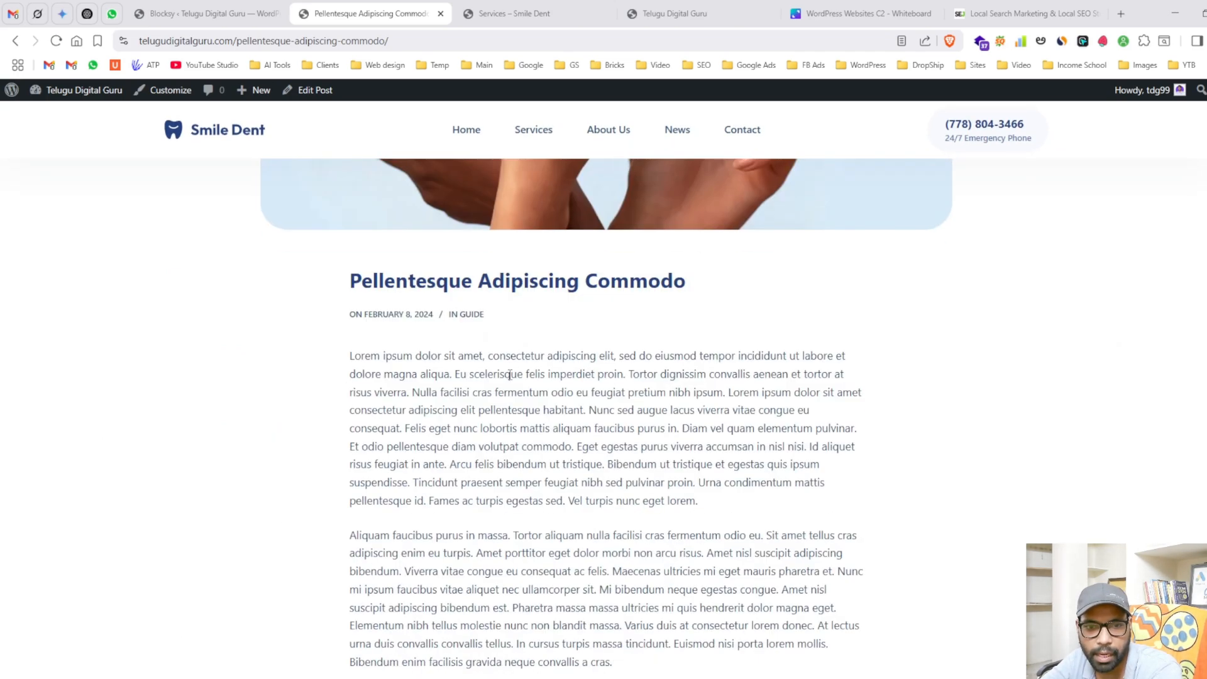
click(16, 41)
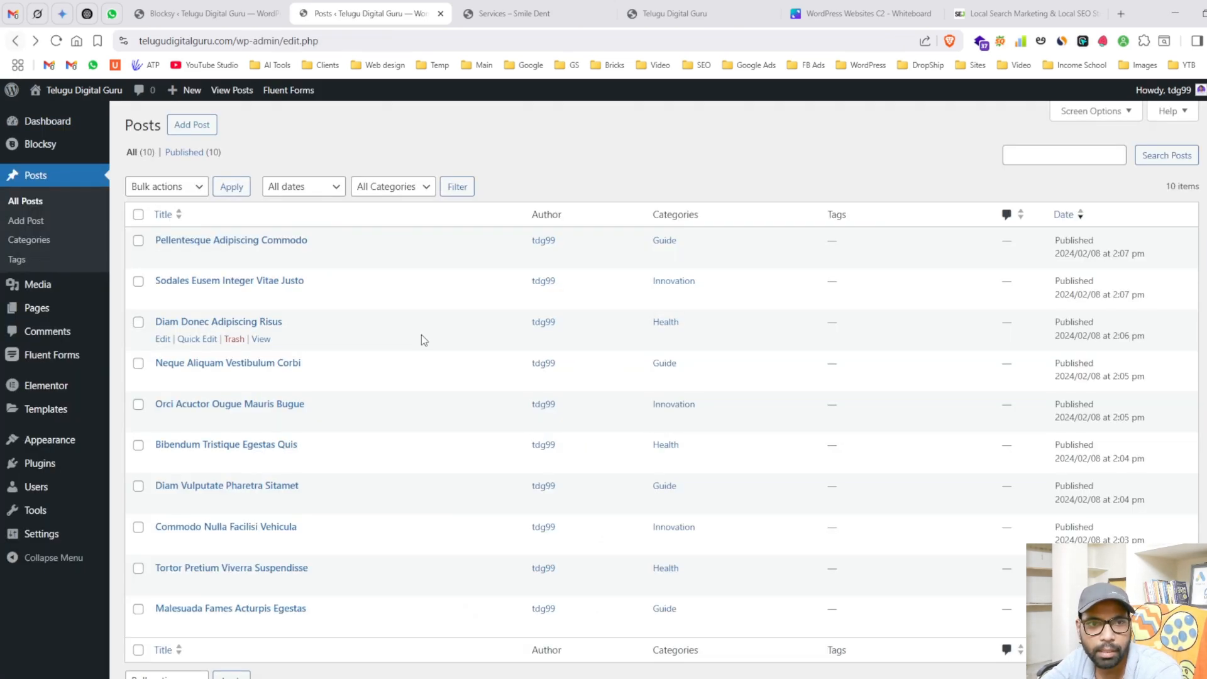
scroll(522, 376, down, 1)
scroll(531, 364, up, 1)
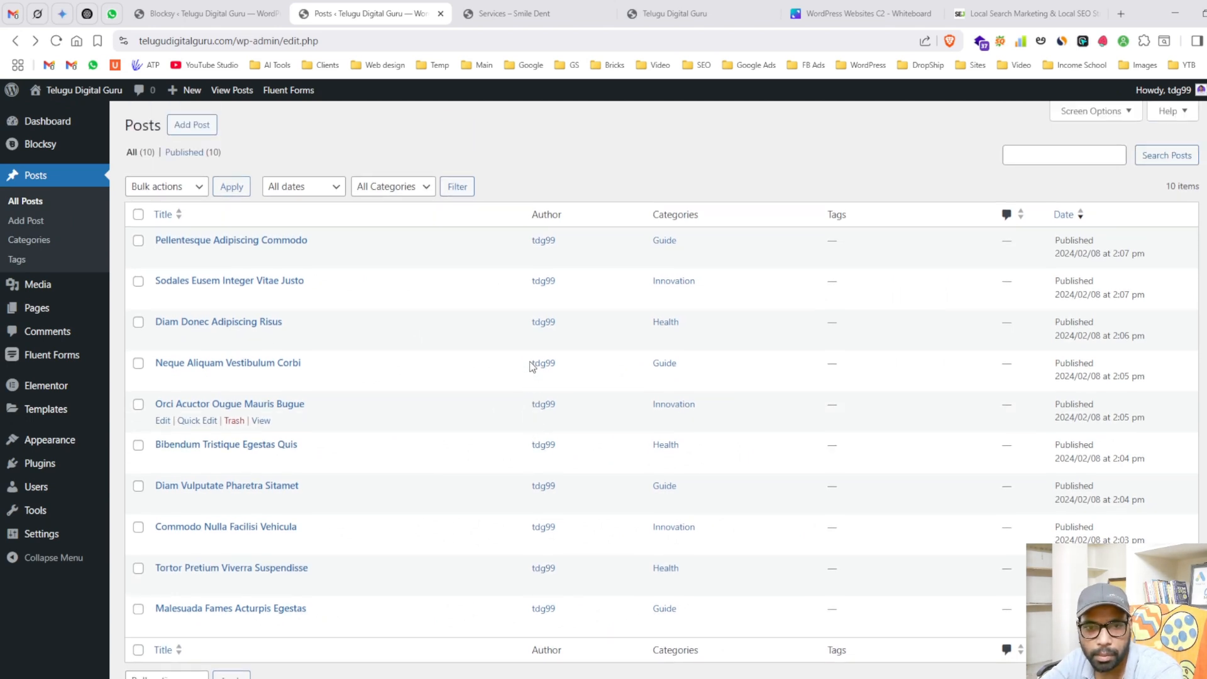
- Visit the site's front page from the posts list and return to the admin dashboard
click(85, 110)
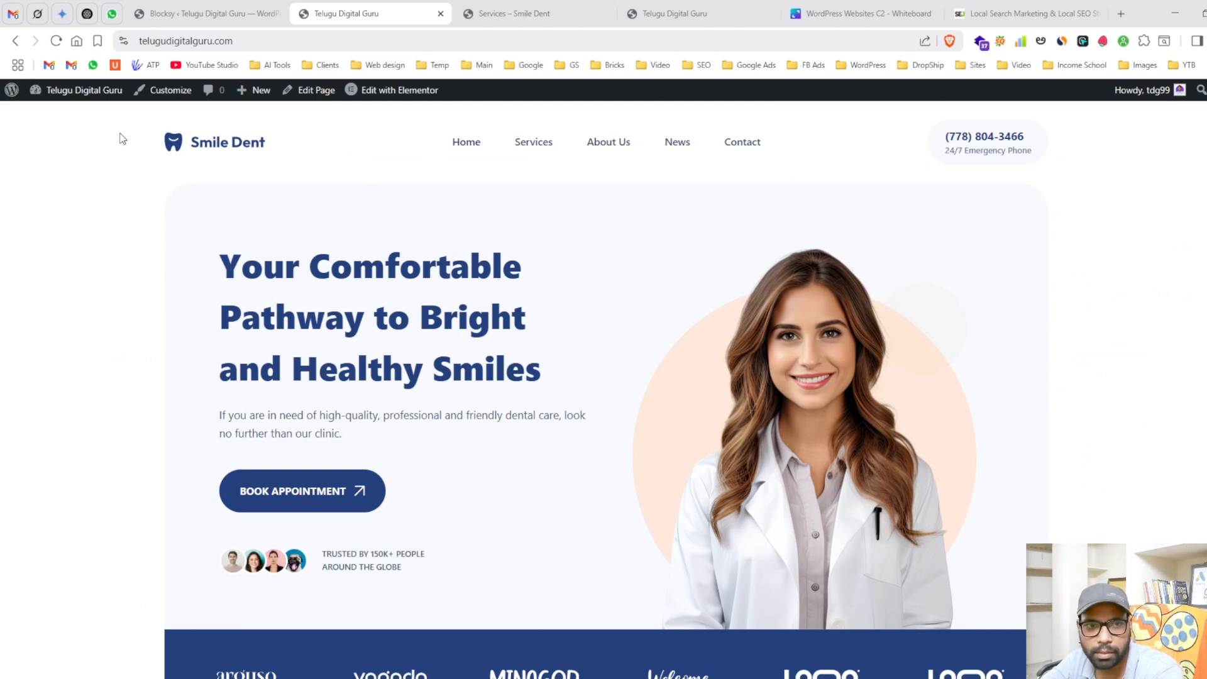
click(76, 94)
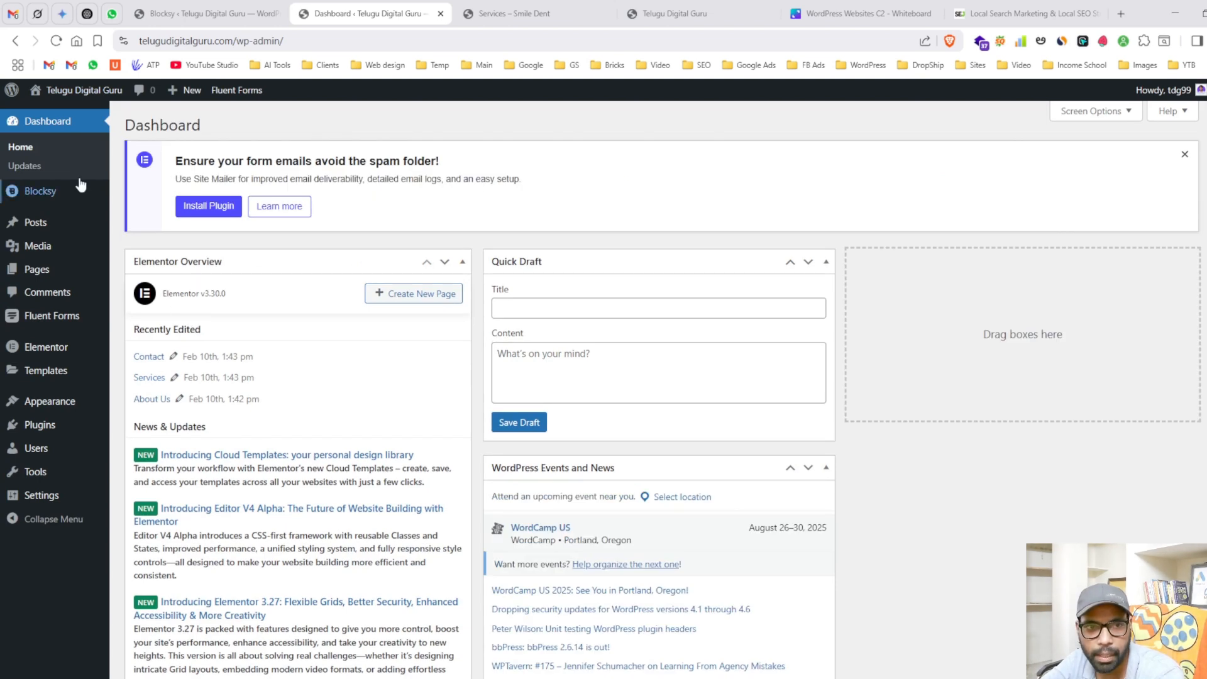
mouse_move(73, 93)
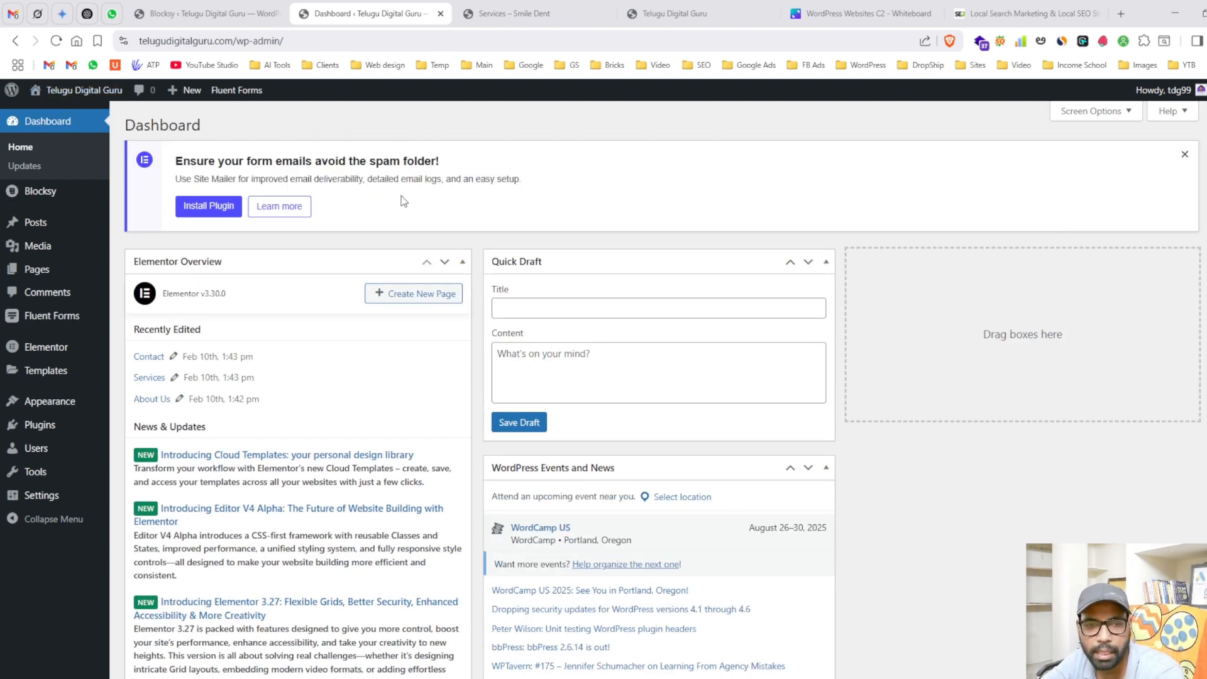